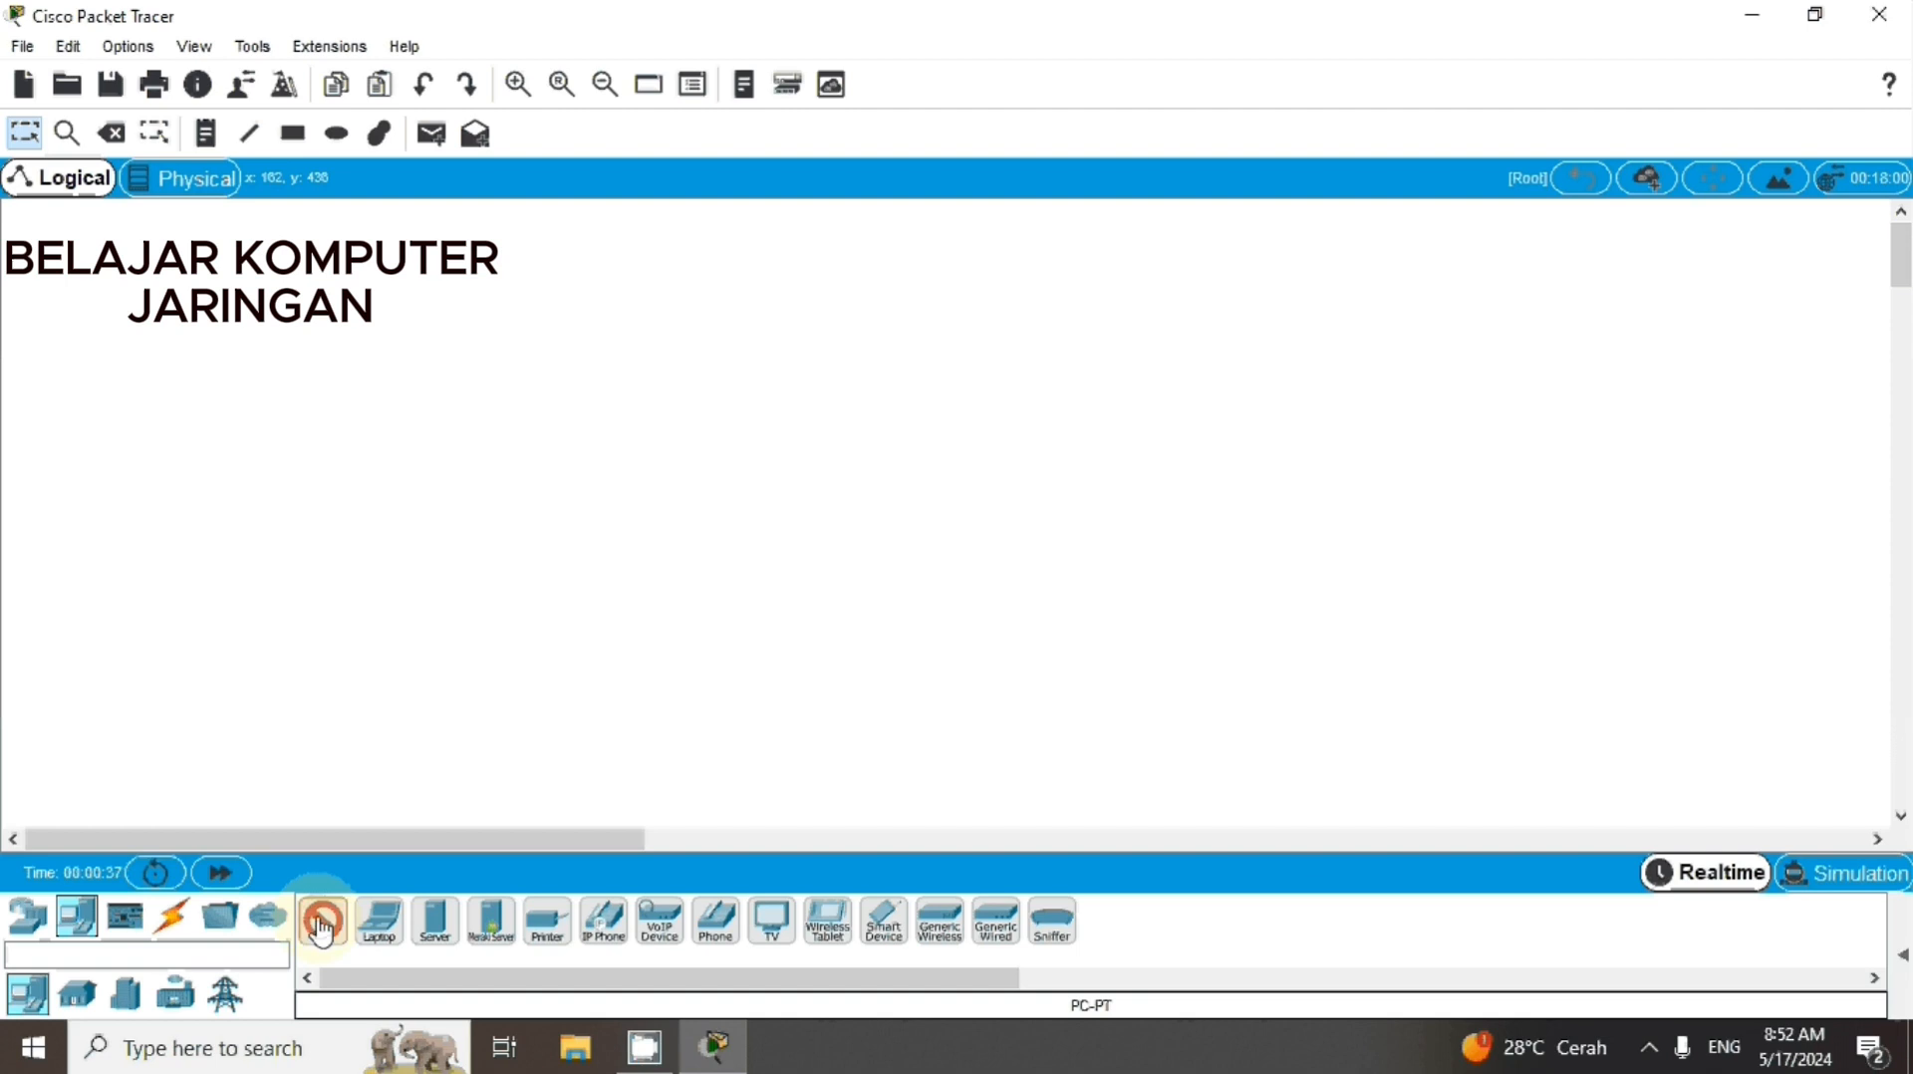
Place two PC end devices side by side in the lower part of the logical workspace
{"action": "left_click", "coordinate": [674, 657]}
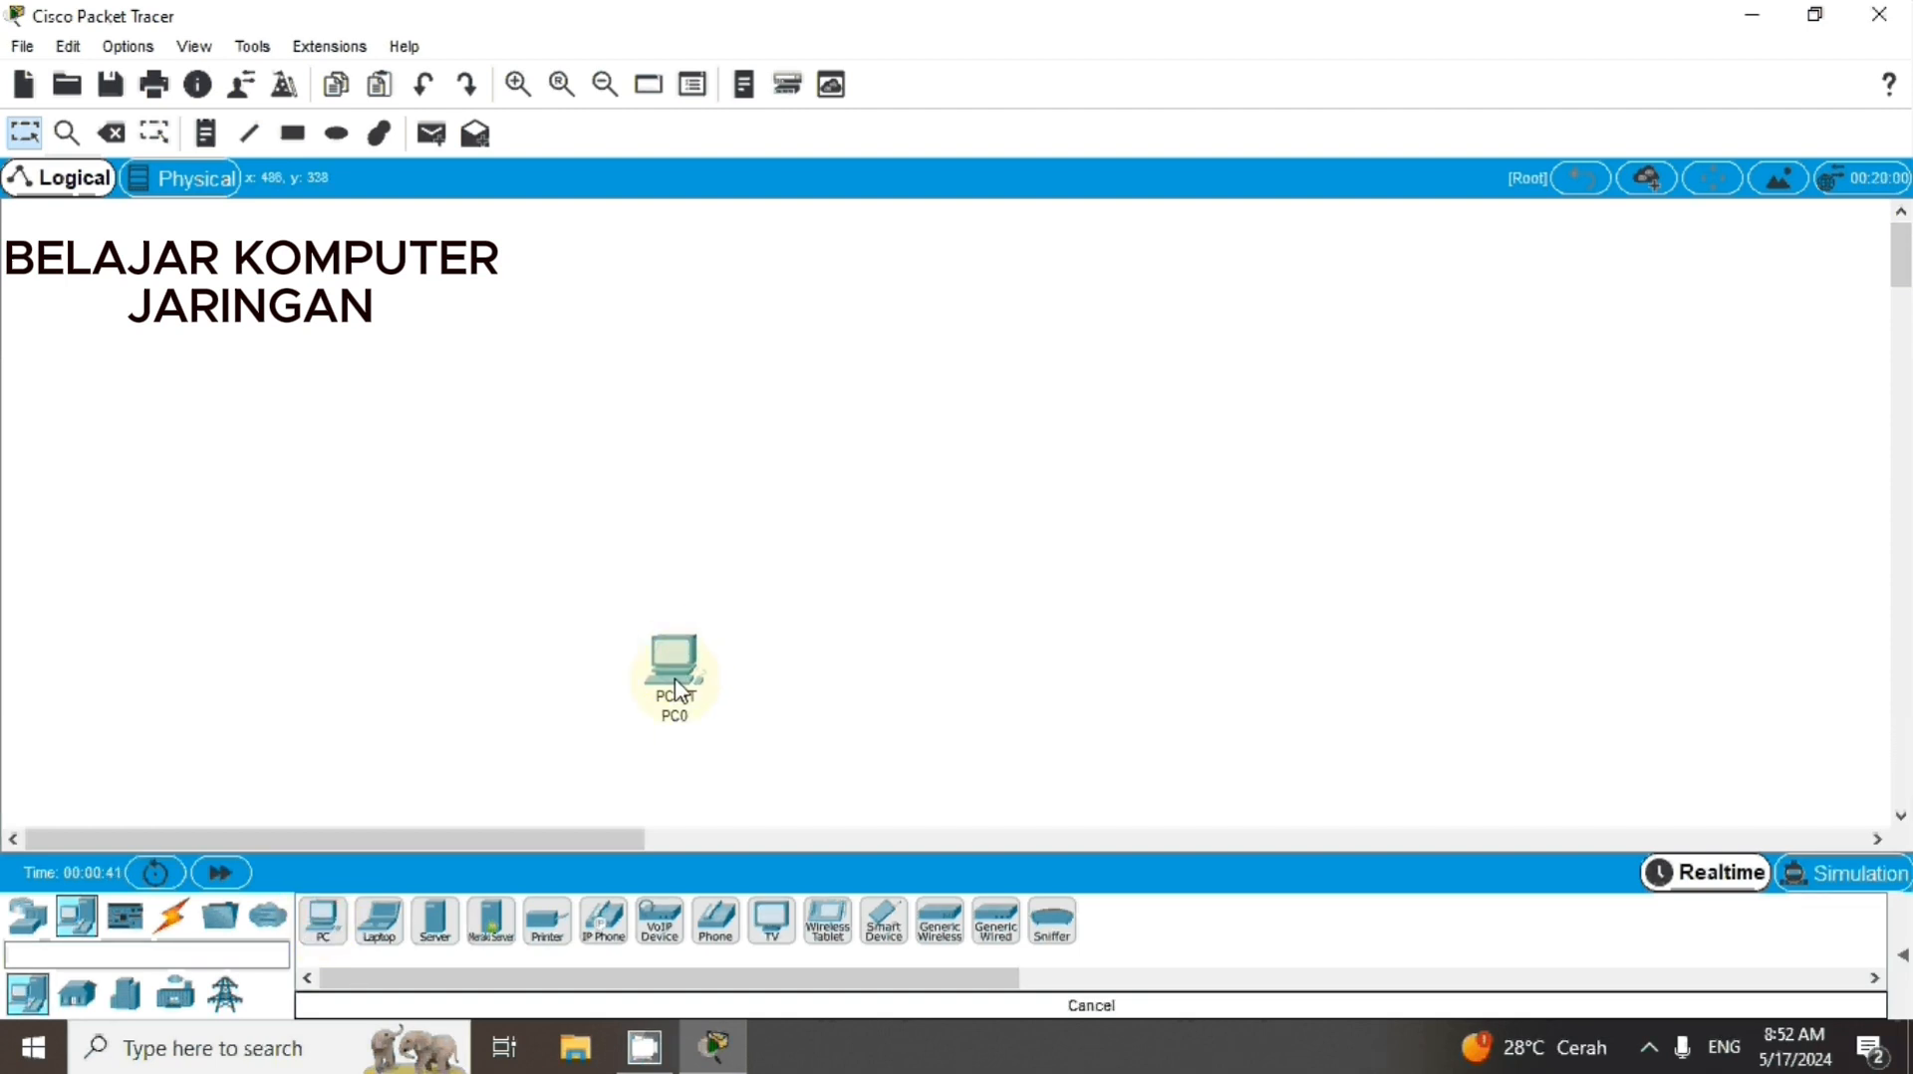
{"action": "left_click", "coordinate": [324, 920]}
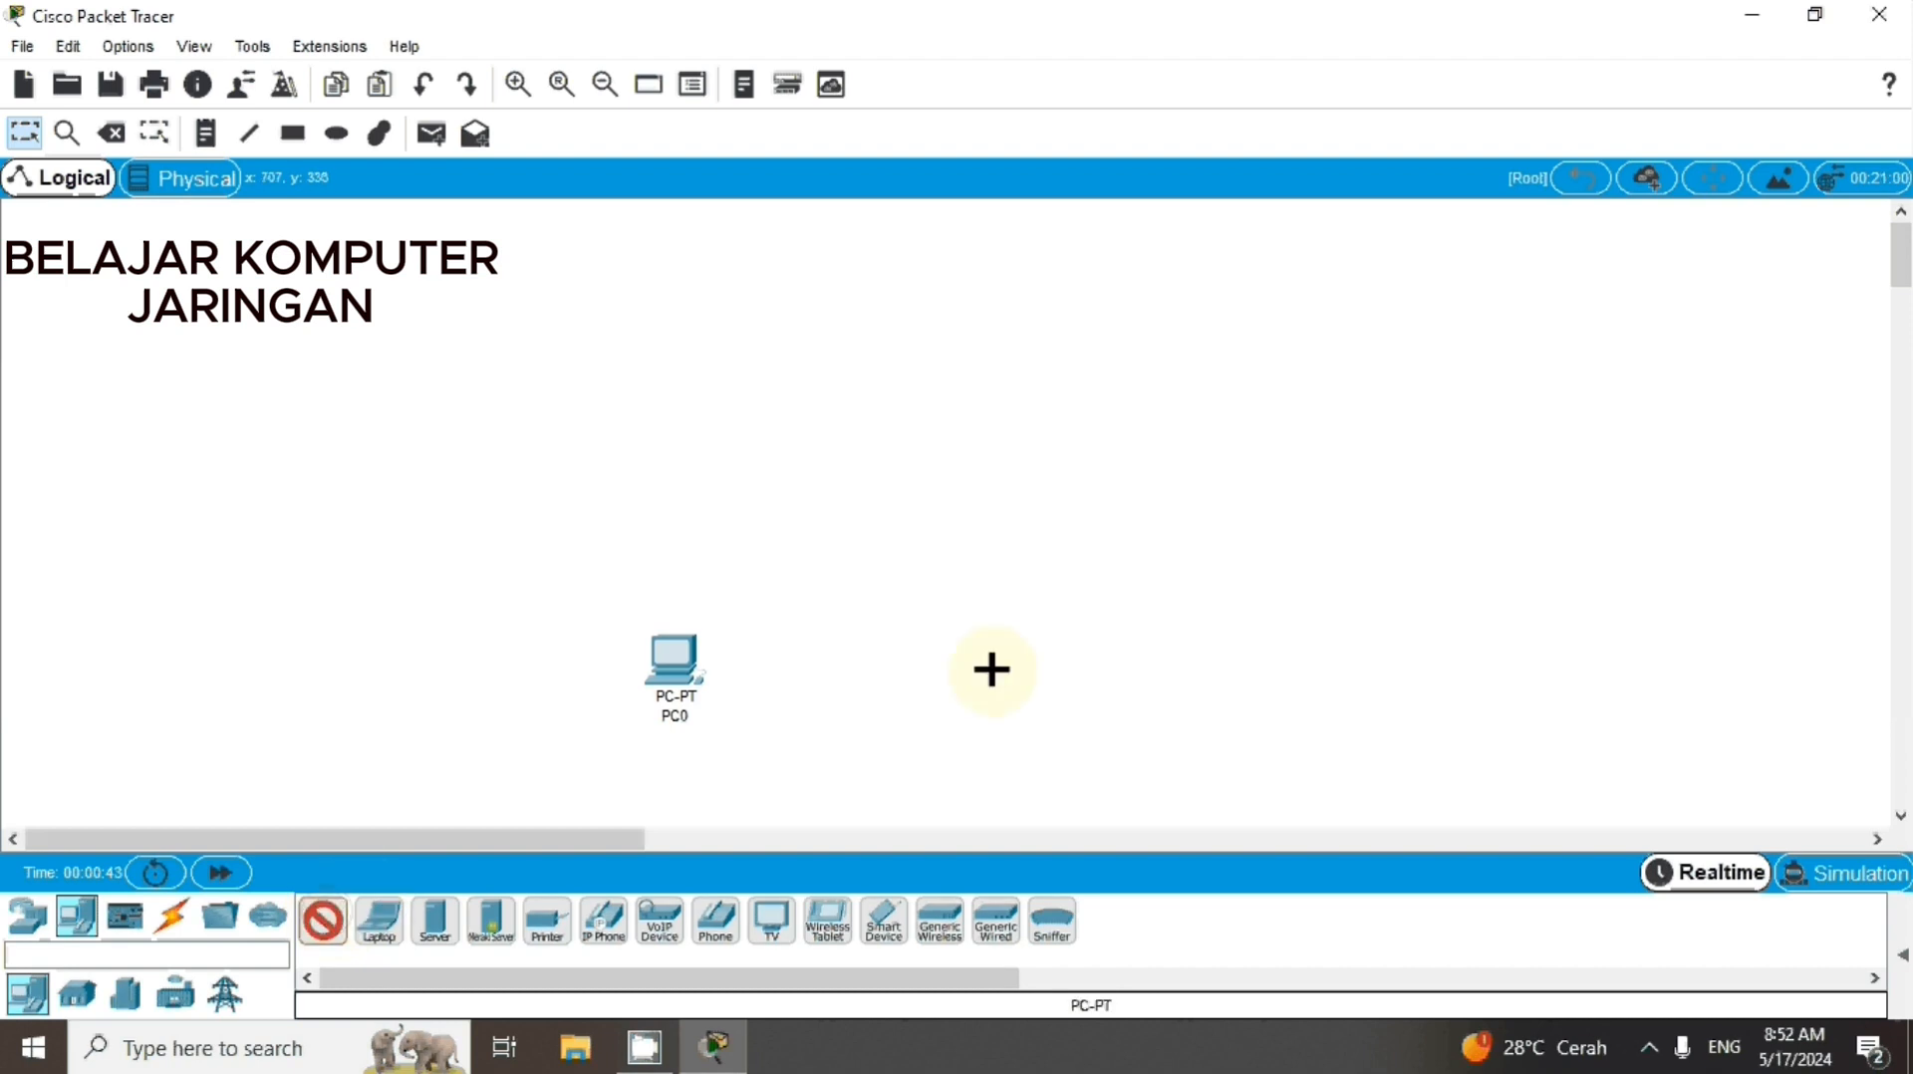
{"action": "left_click", "coordinate": [1039, 667]}
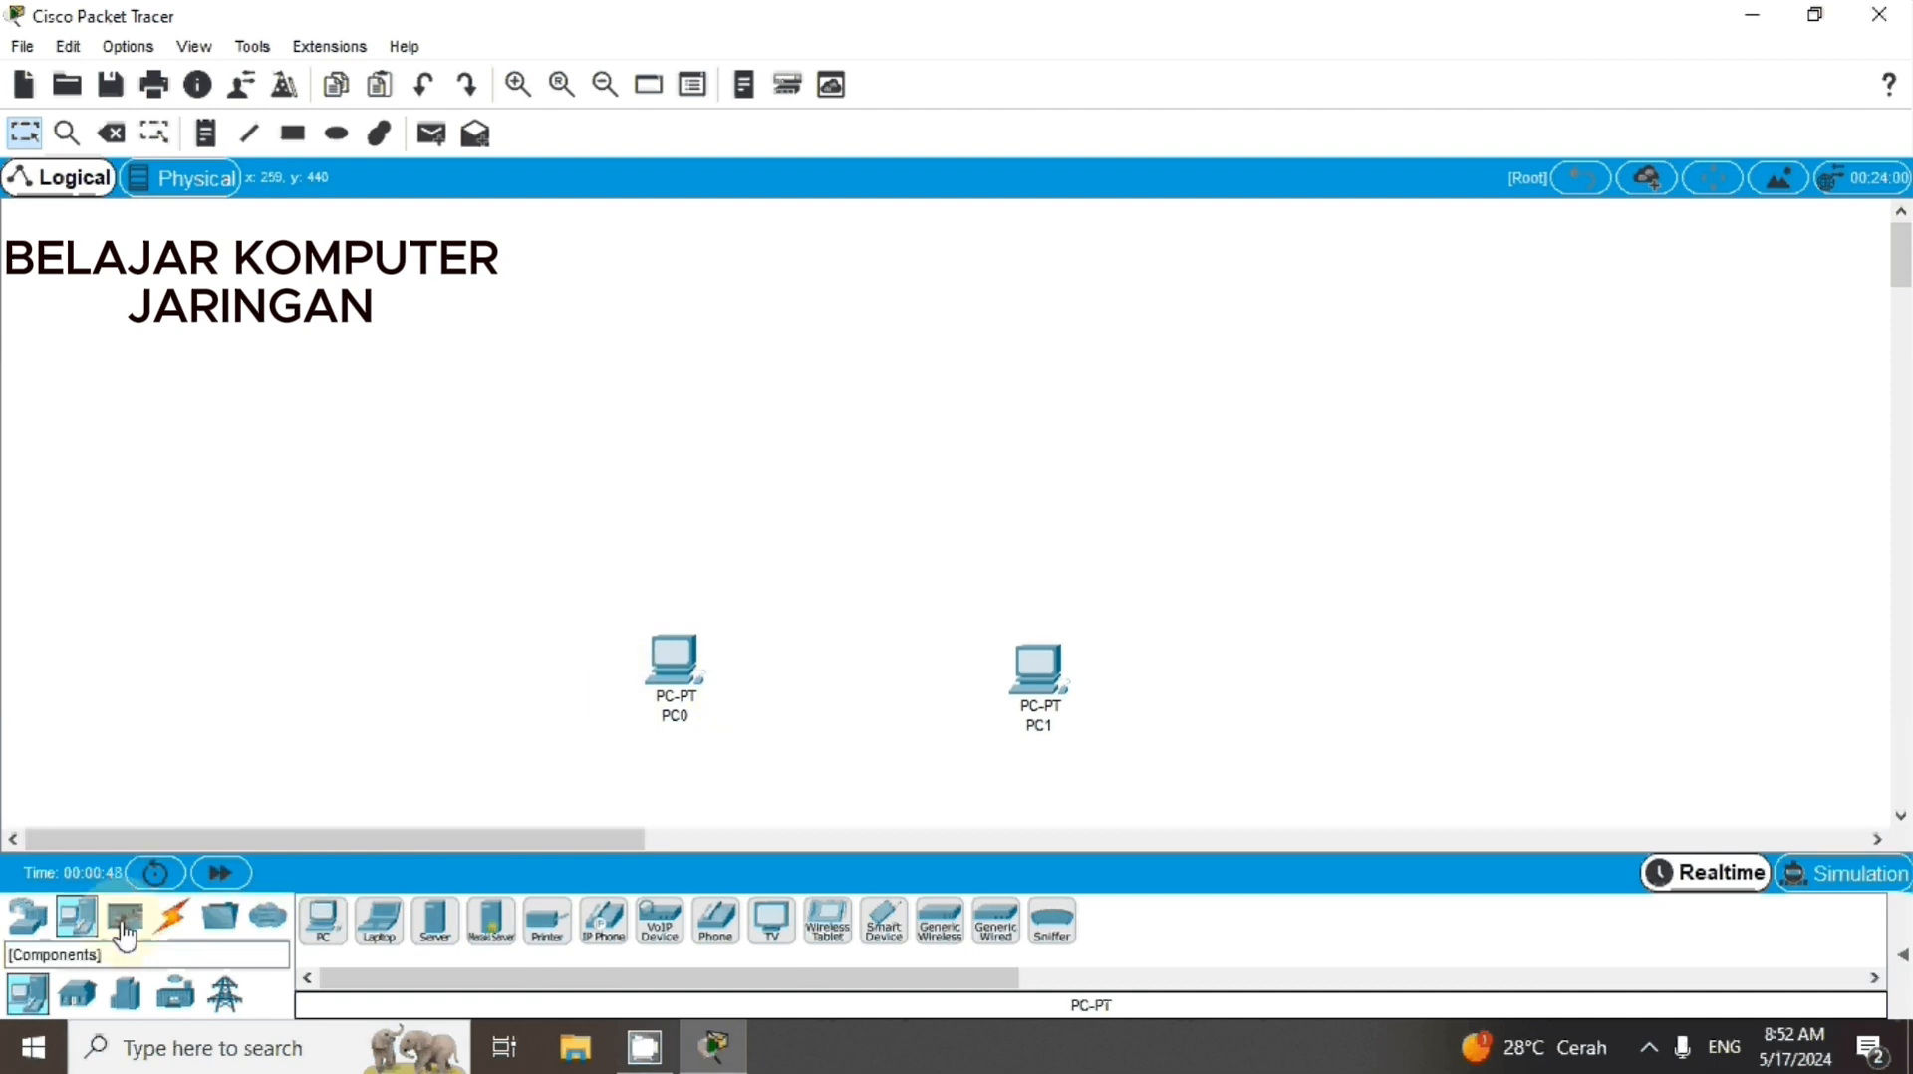
Add a 2950-24 switch to the workspace, slightly above and midway between the two PCs
{"action": "left_click", "coordinate": [28, 914]}
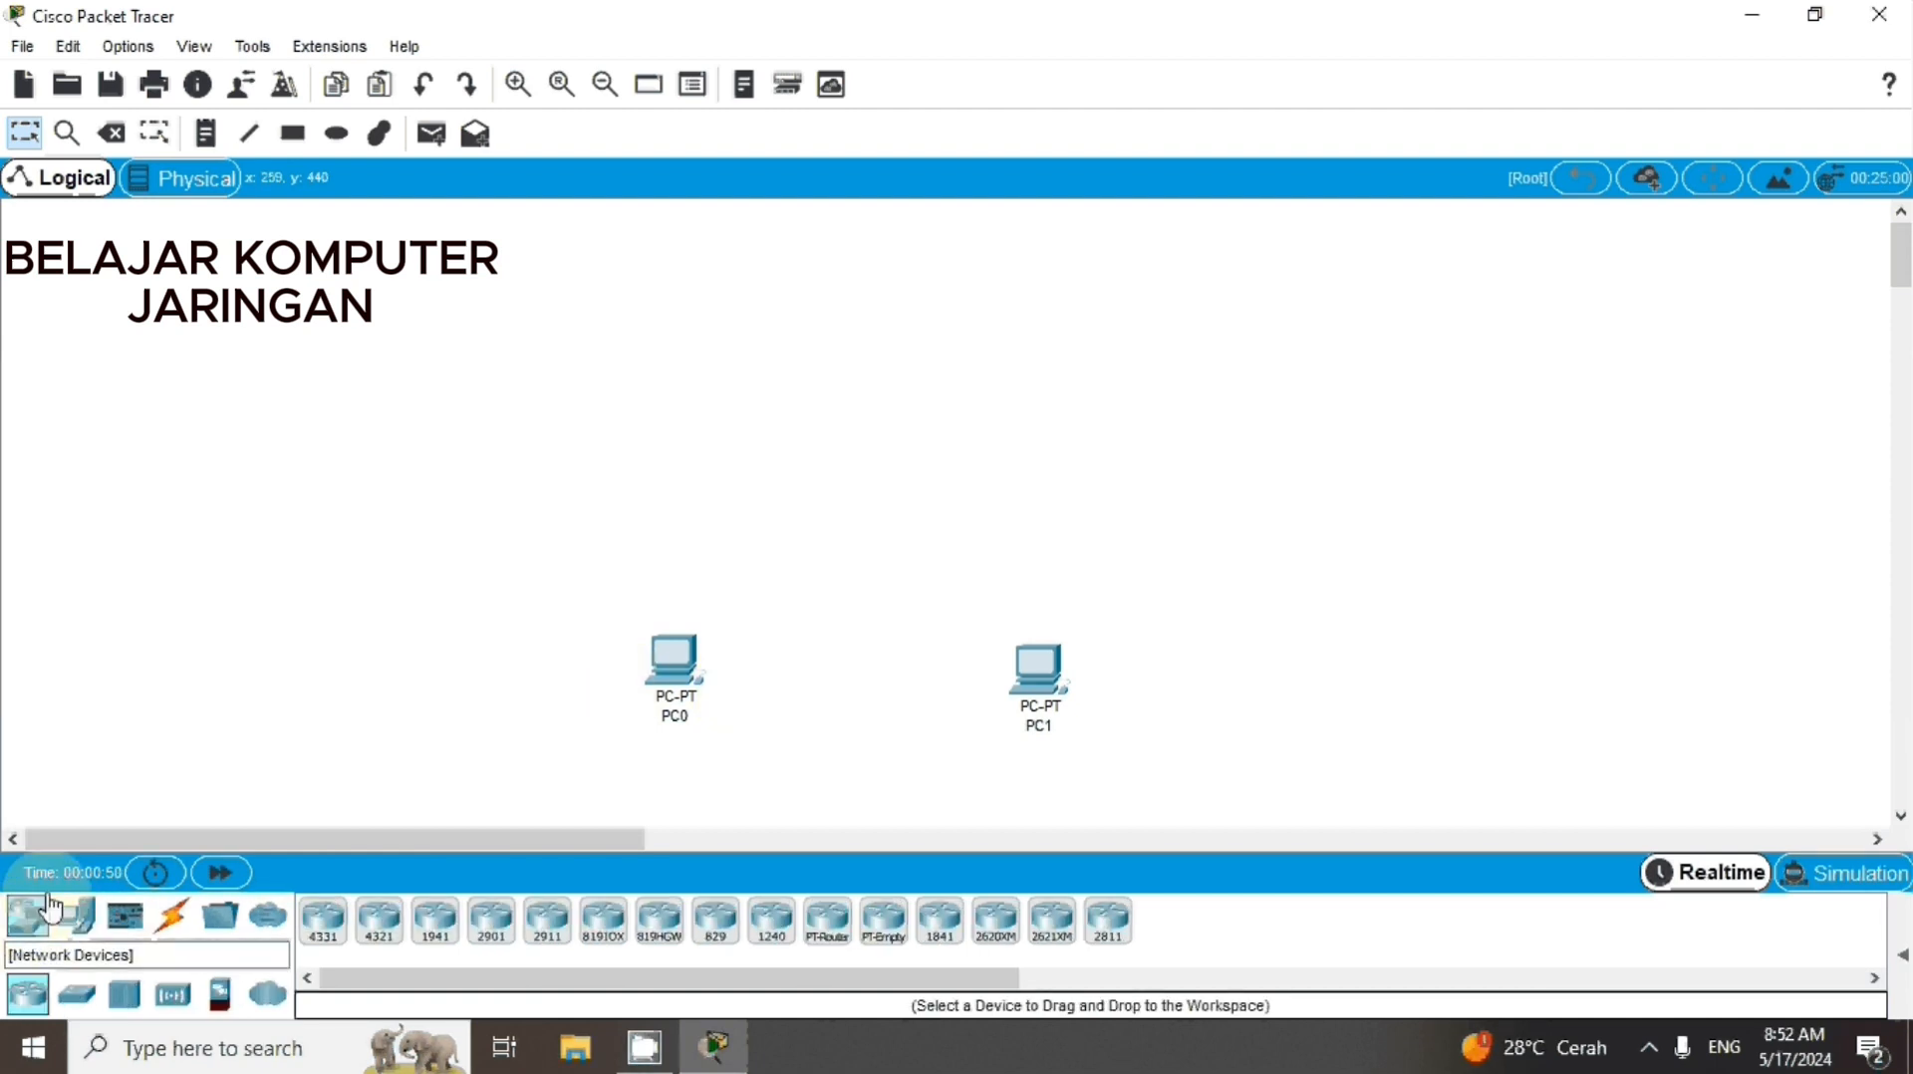
{"action": "left_click", "coordinate": [76, 1004]}
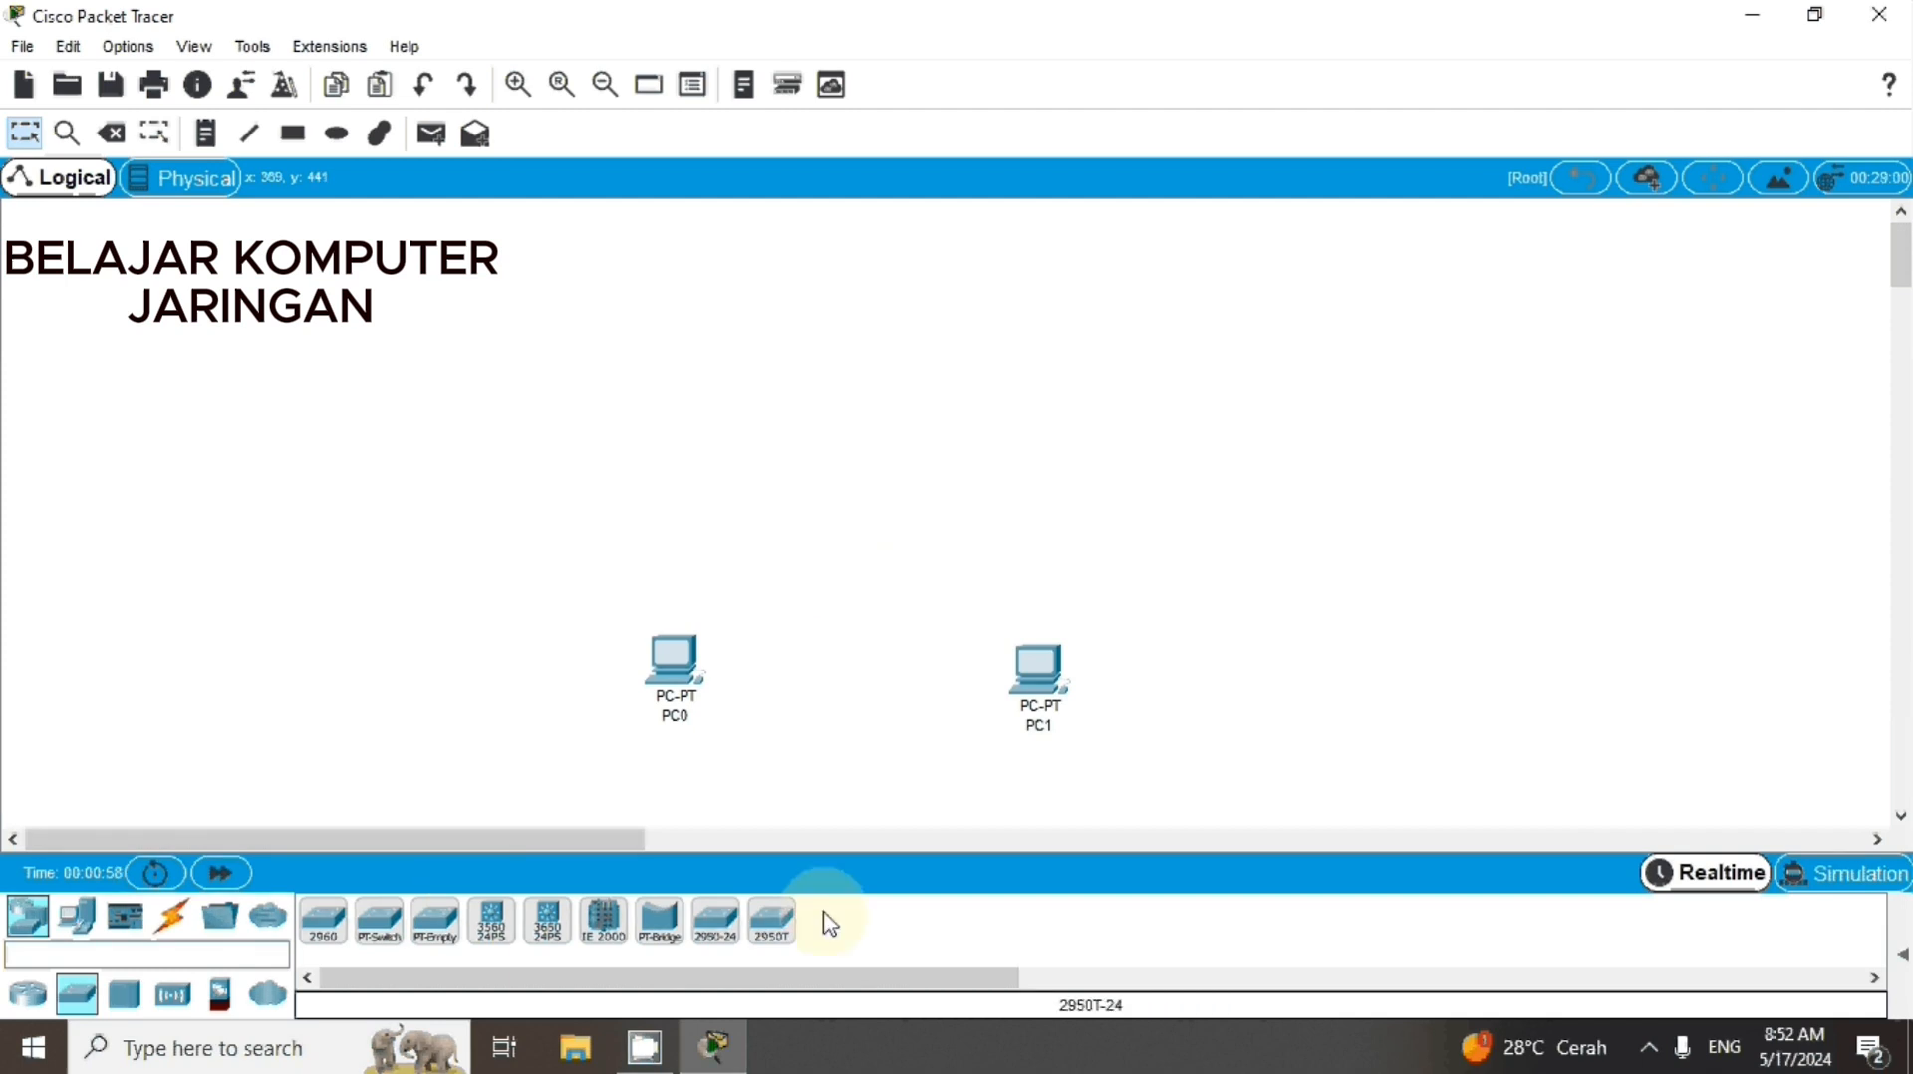
{"action": "left_click", "coordinate": [720, 926]}
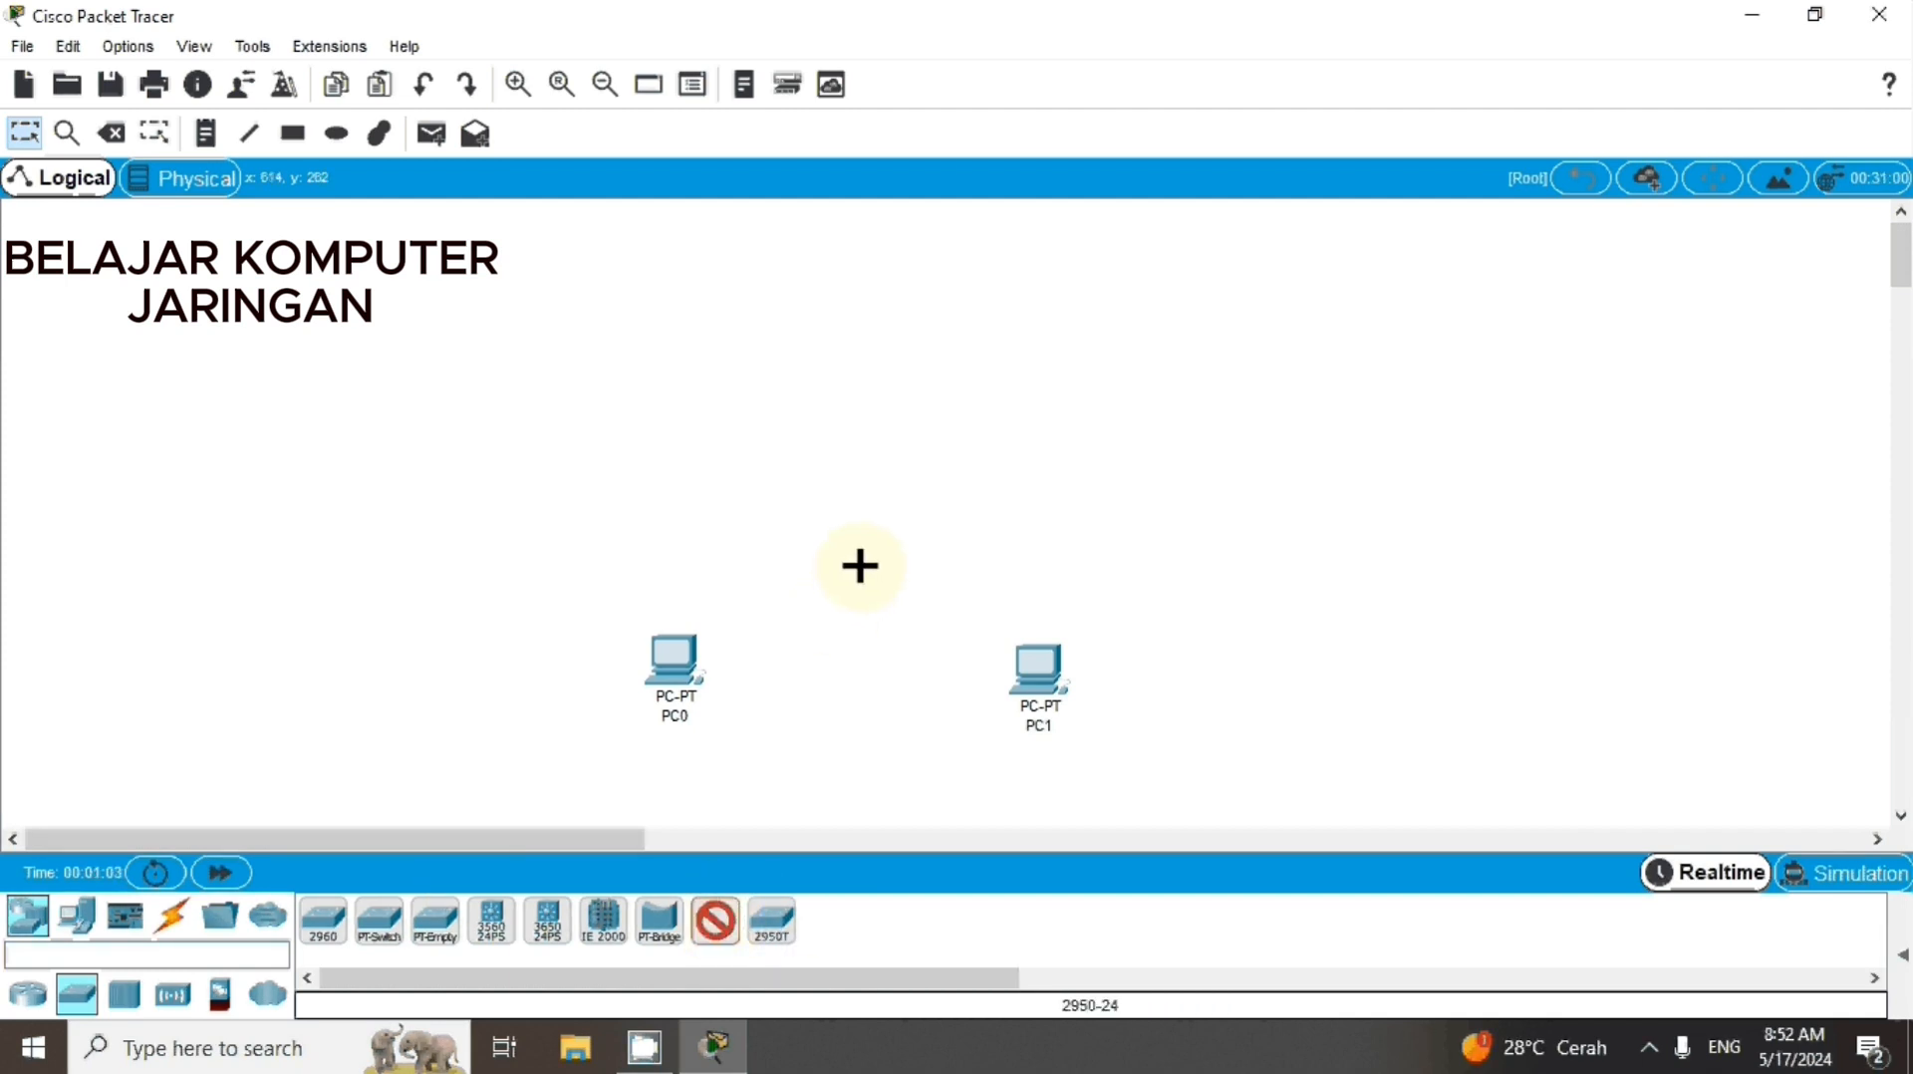
{"action": "left_click", "coordinate": [858, 566]}
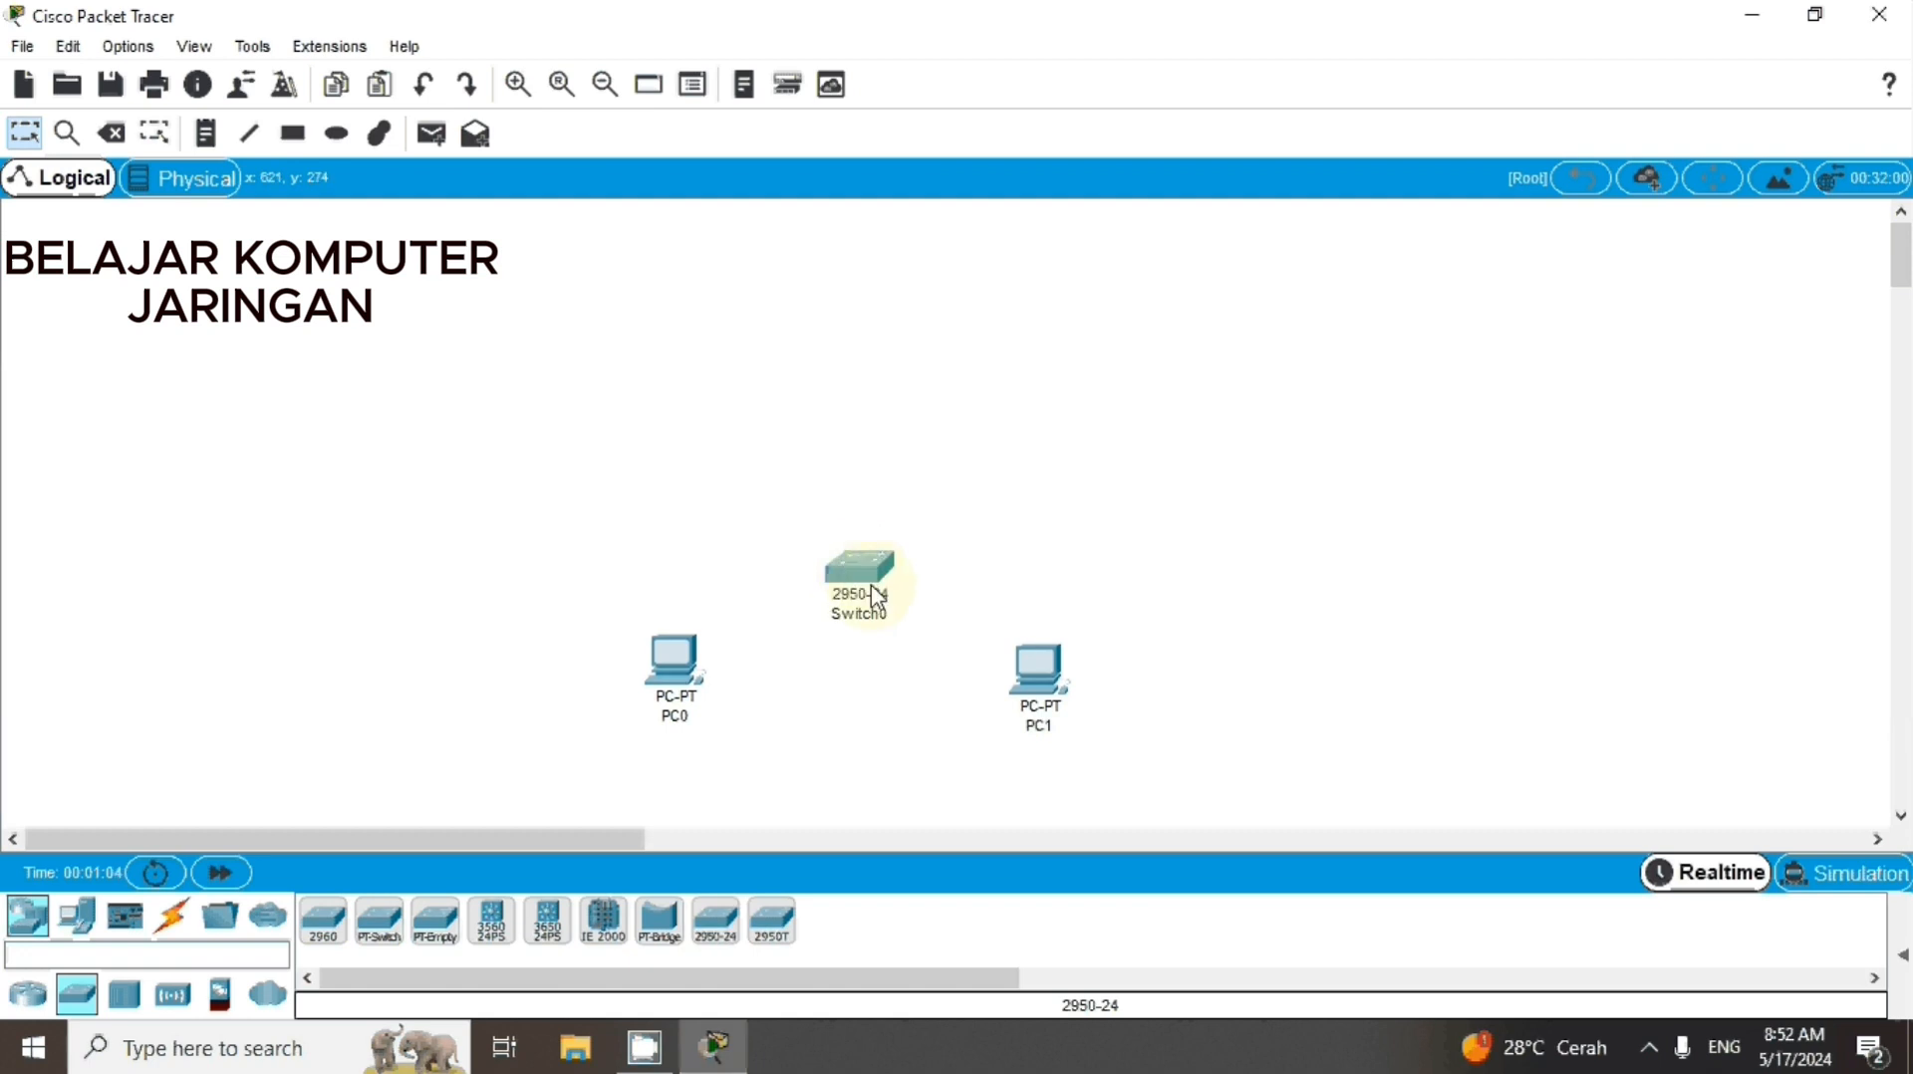
Add a 2811 router to the workspace directly above the switch
{"action": "left_click", "coordinate": [31, 924]}
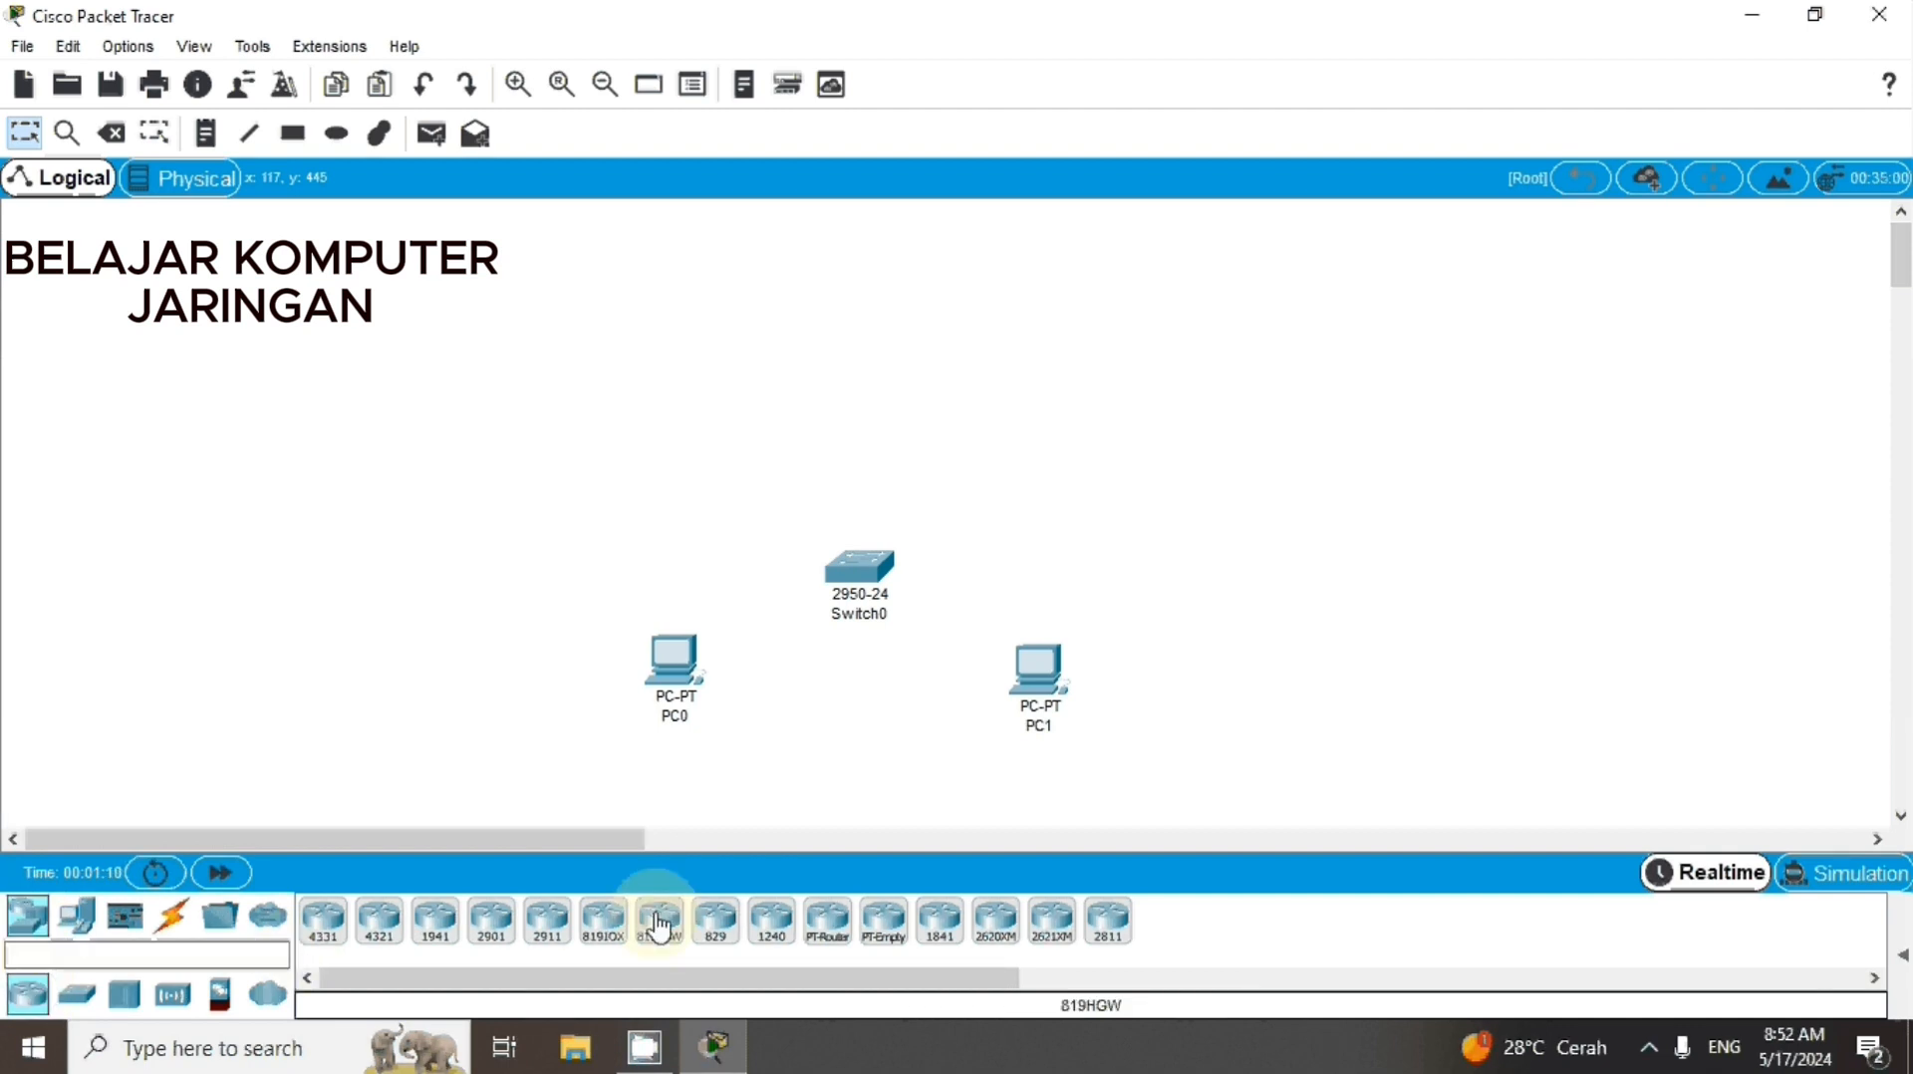
{"action": "left_click", "coordinate": [1108, 924]}
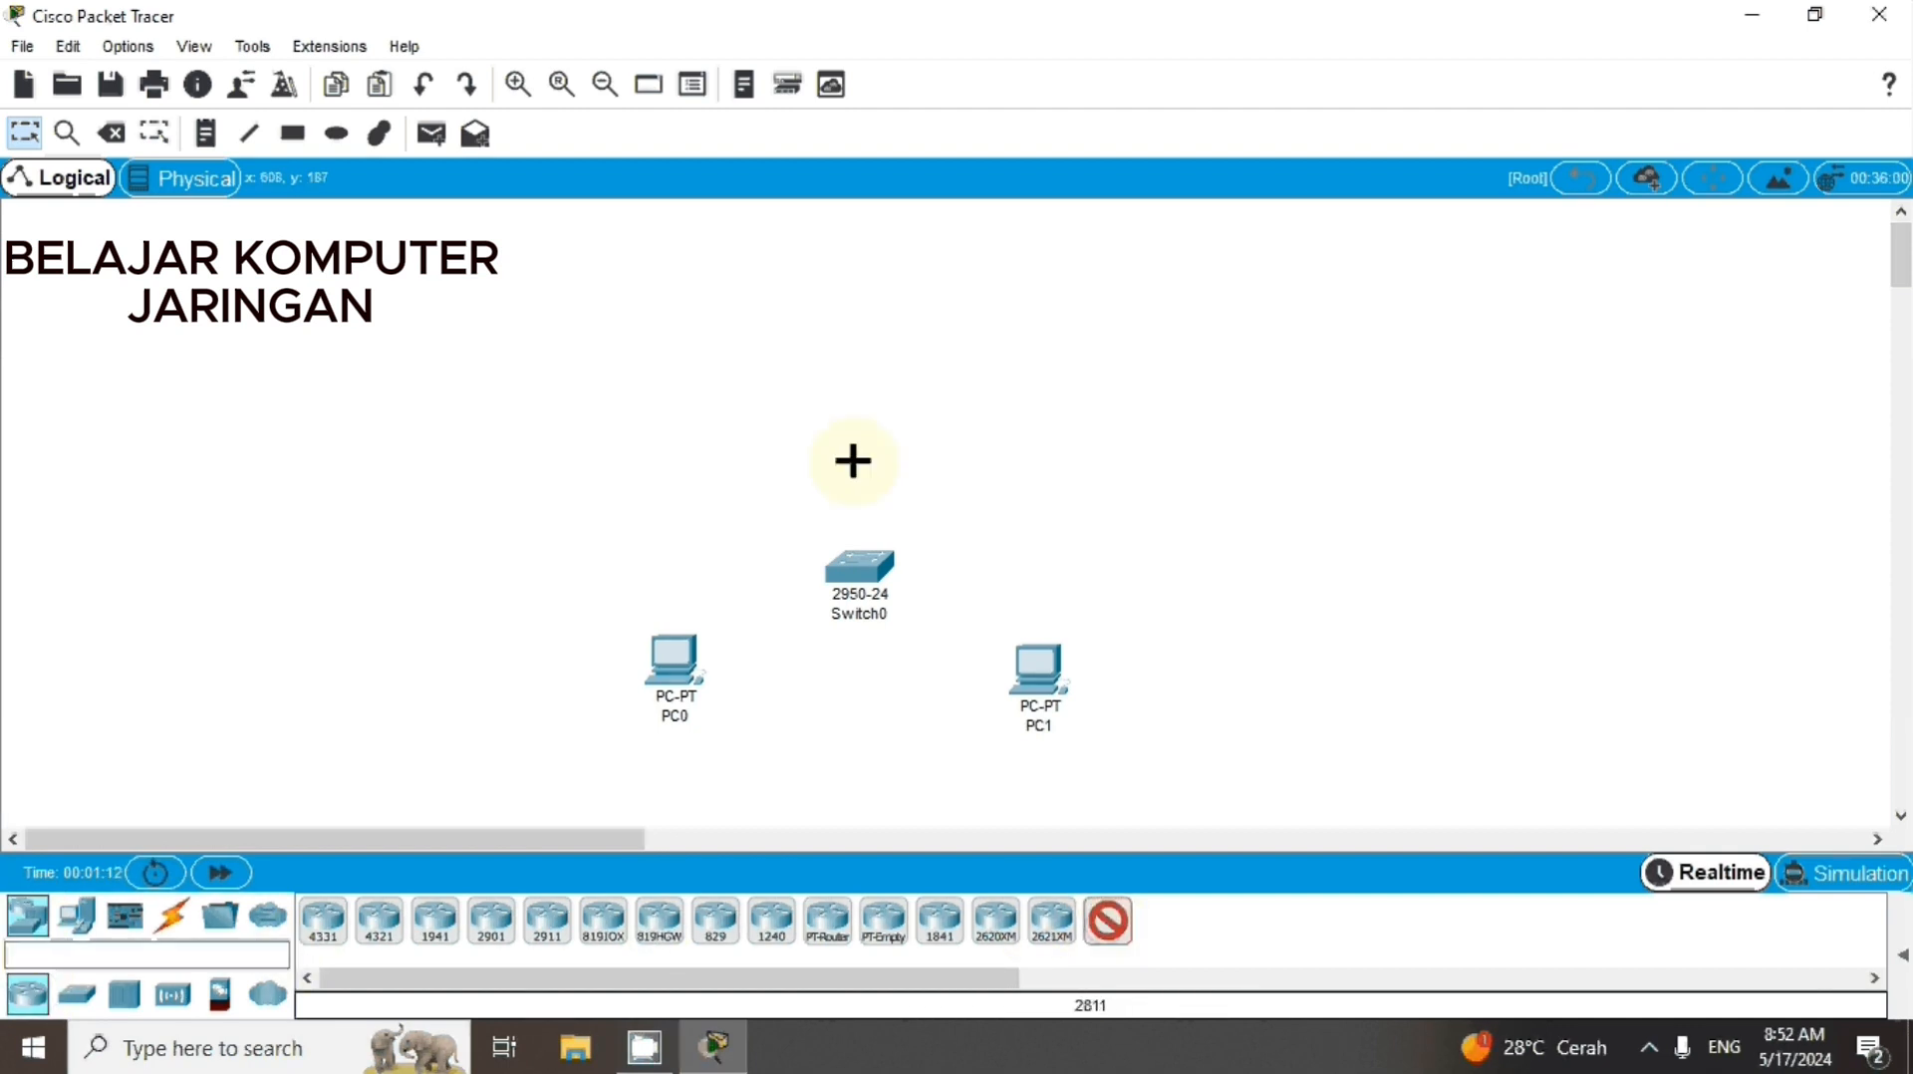
{"action": "left_click", "coordinate": [866, 388]}
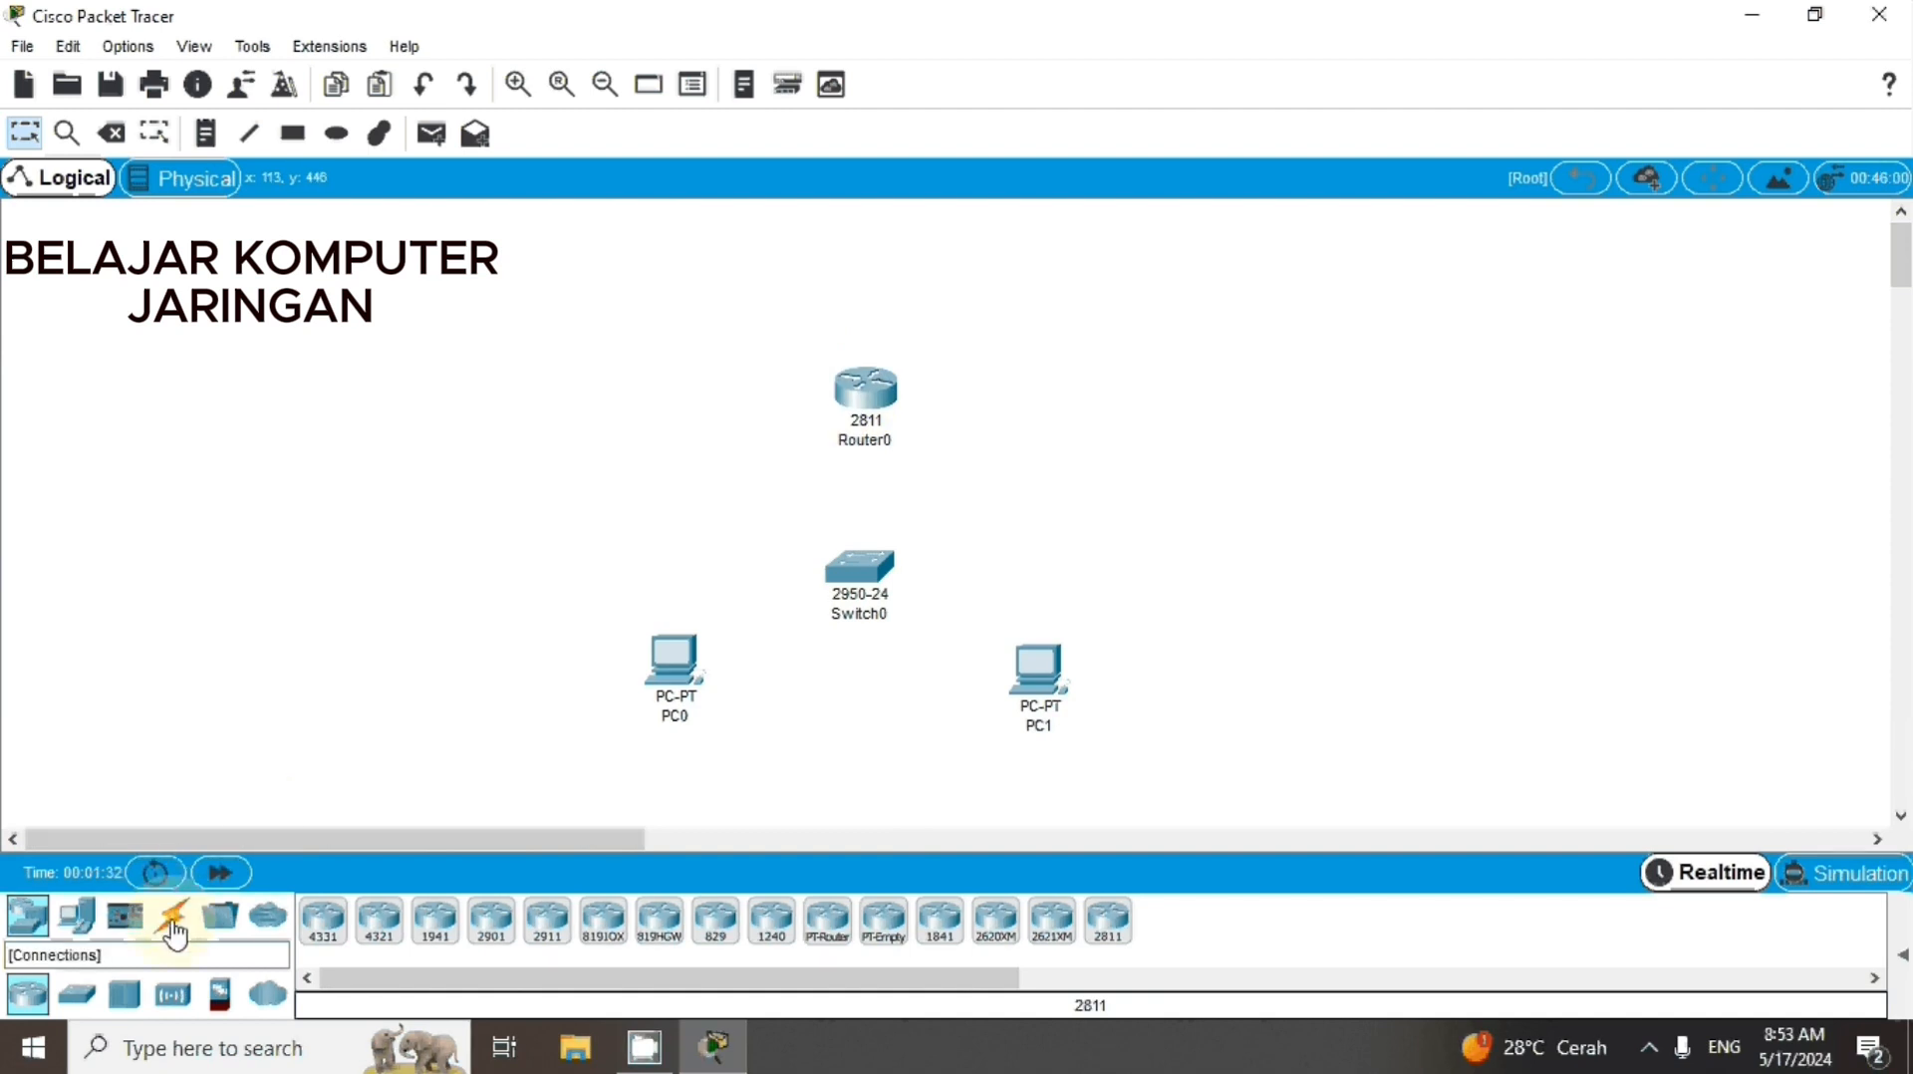
Connect PC0's FastEthernet0 port to the switch's FastEthernet0/1 port with a Copper Straight-Through cable
{"action": "left_click", "coordinate": [174, 932]}
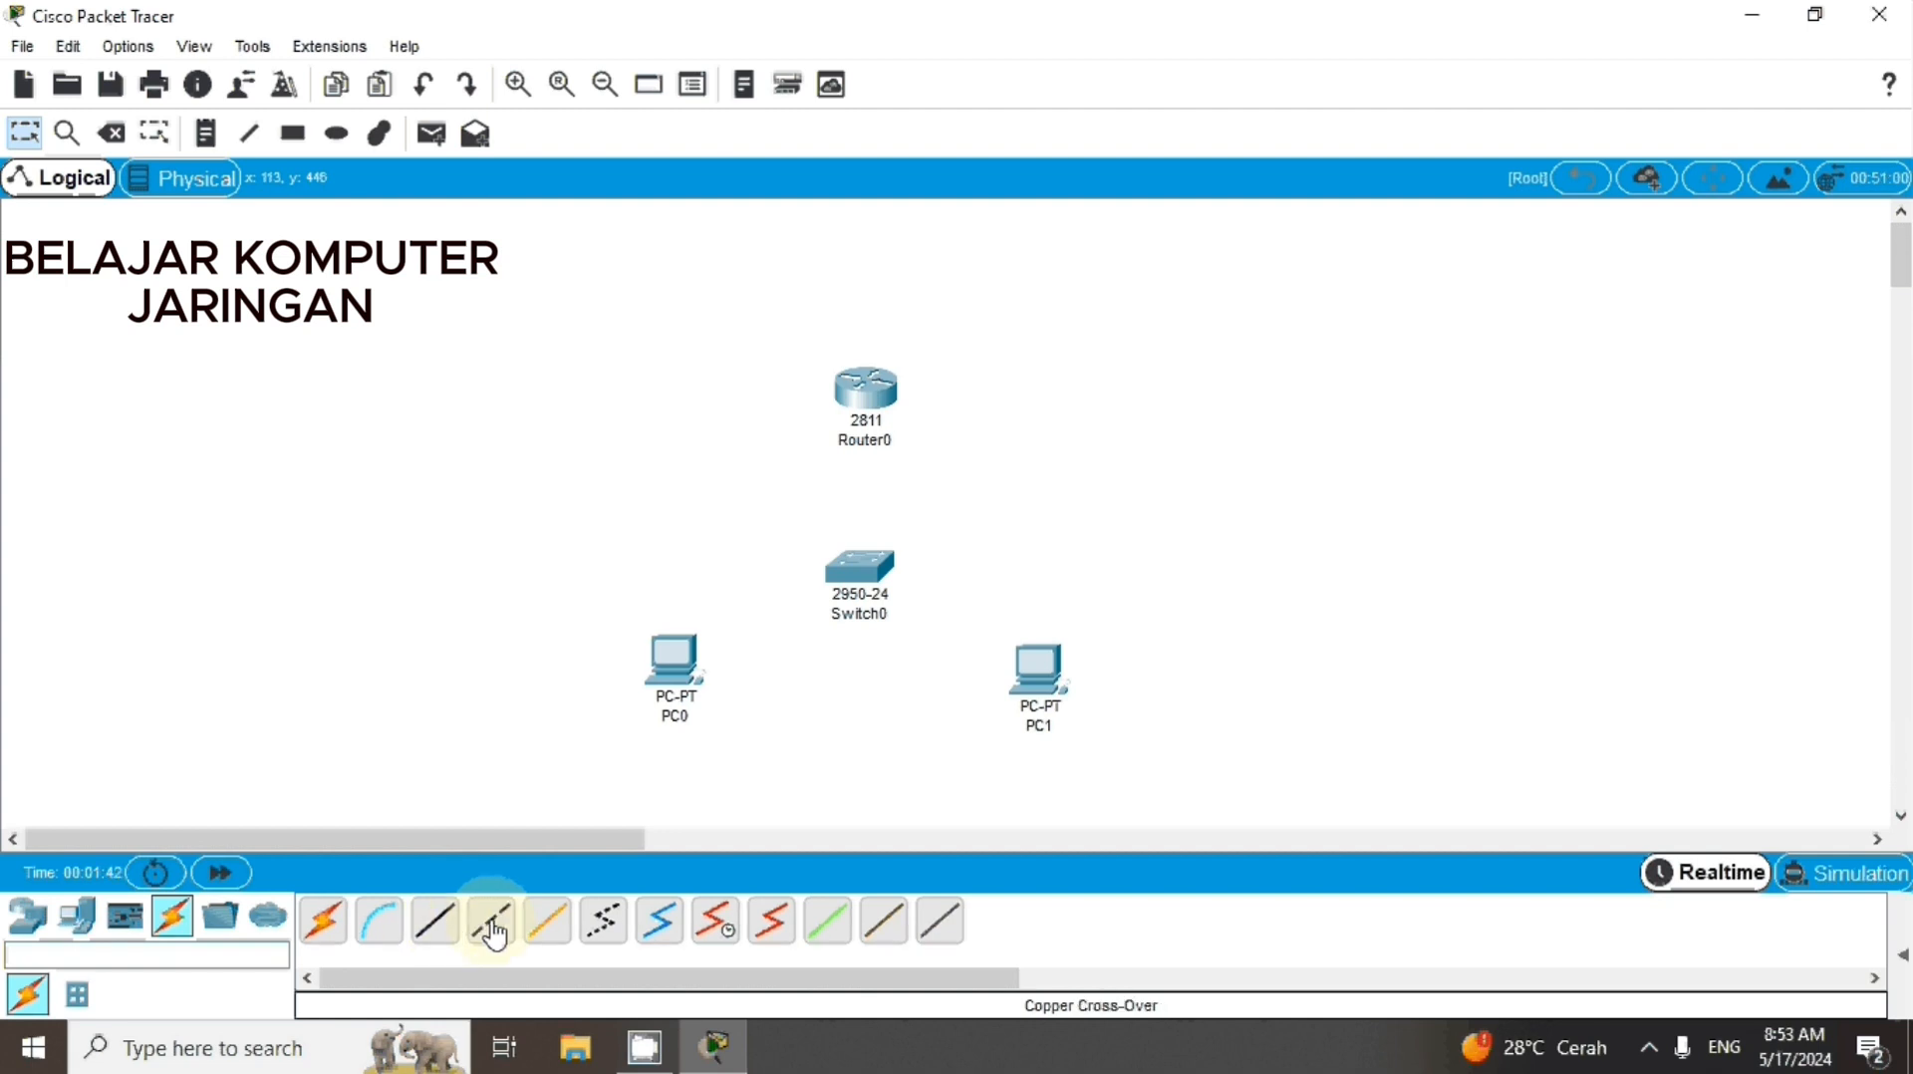
{"action": "left_click", "coordinate": [434, 932]}
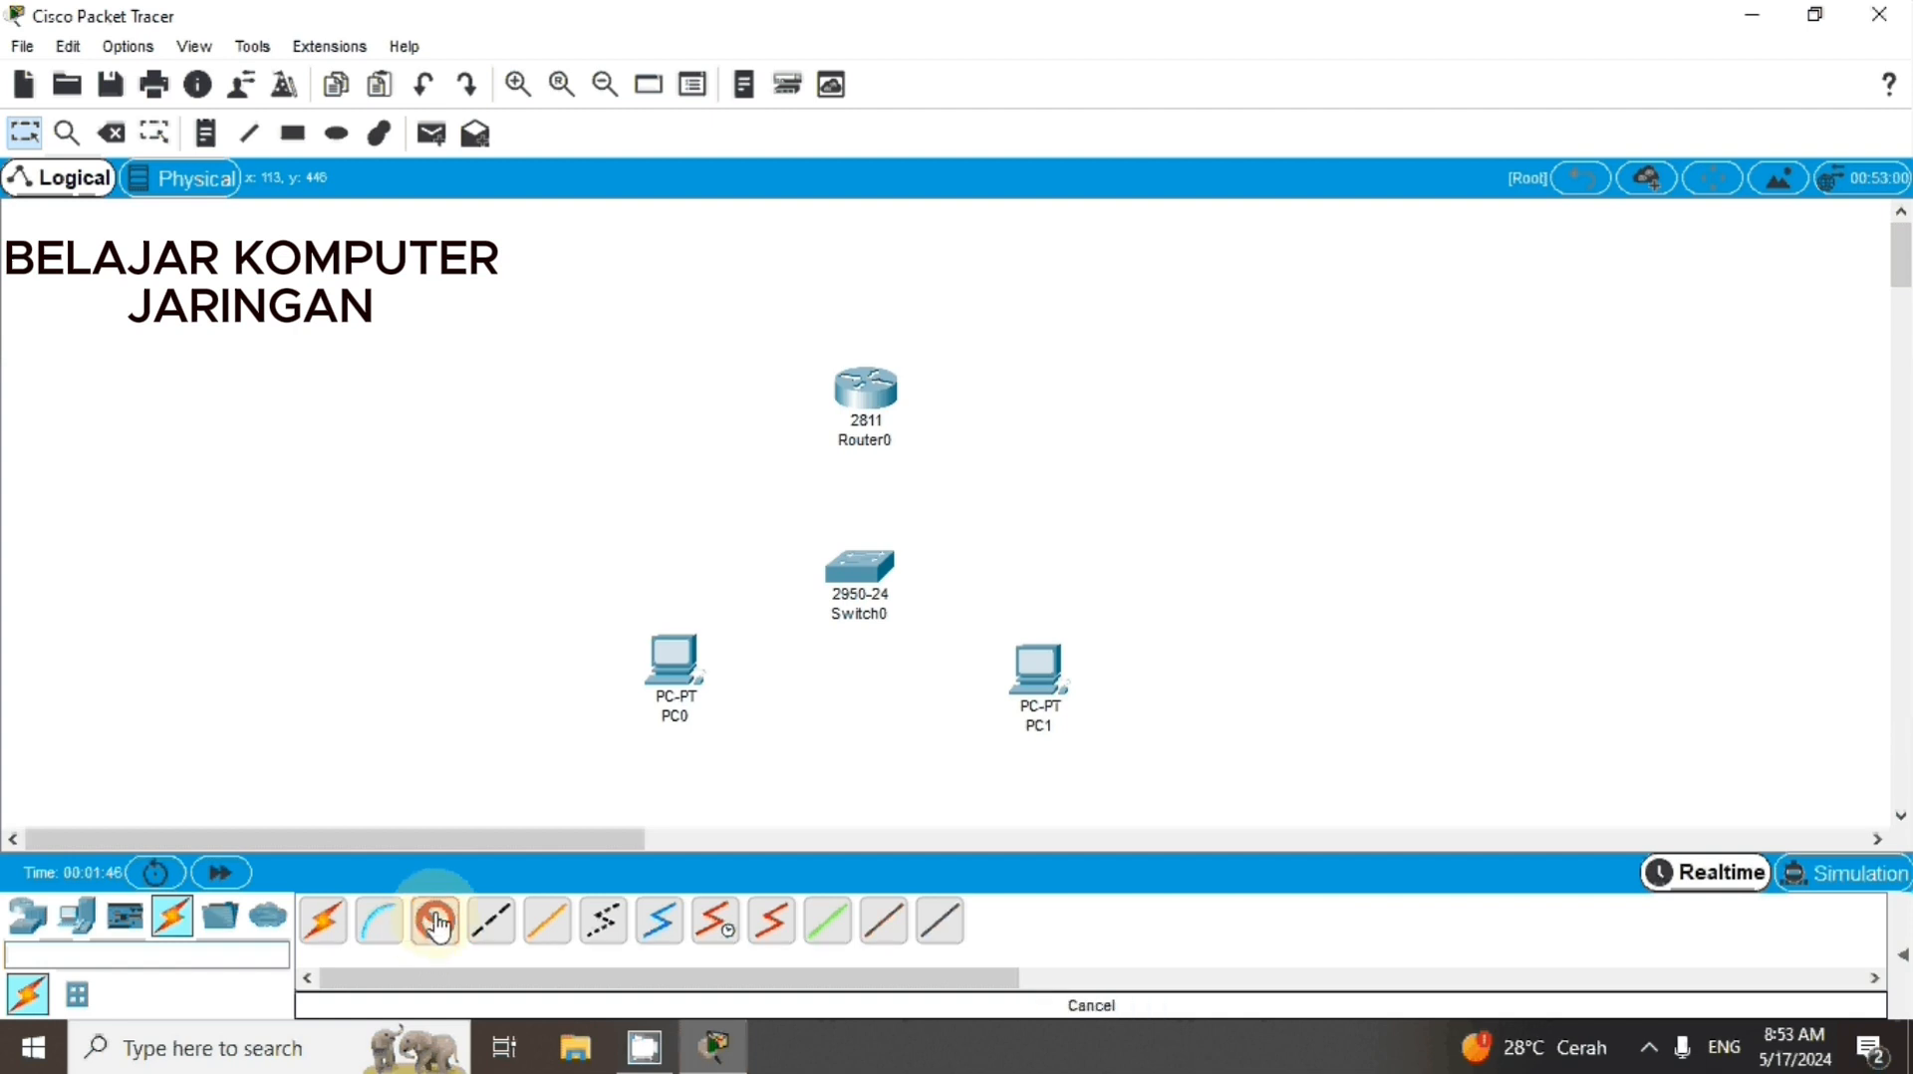
{"action": "left_click", "coordinate": [675, 666]}
{"action": "left_click", "coordinate": [725, 766]}
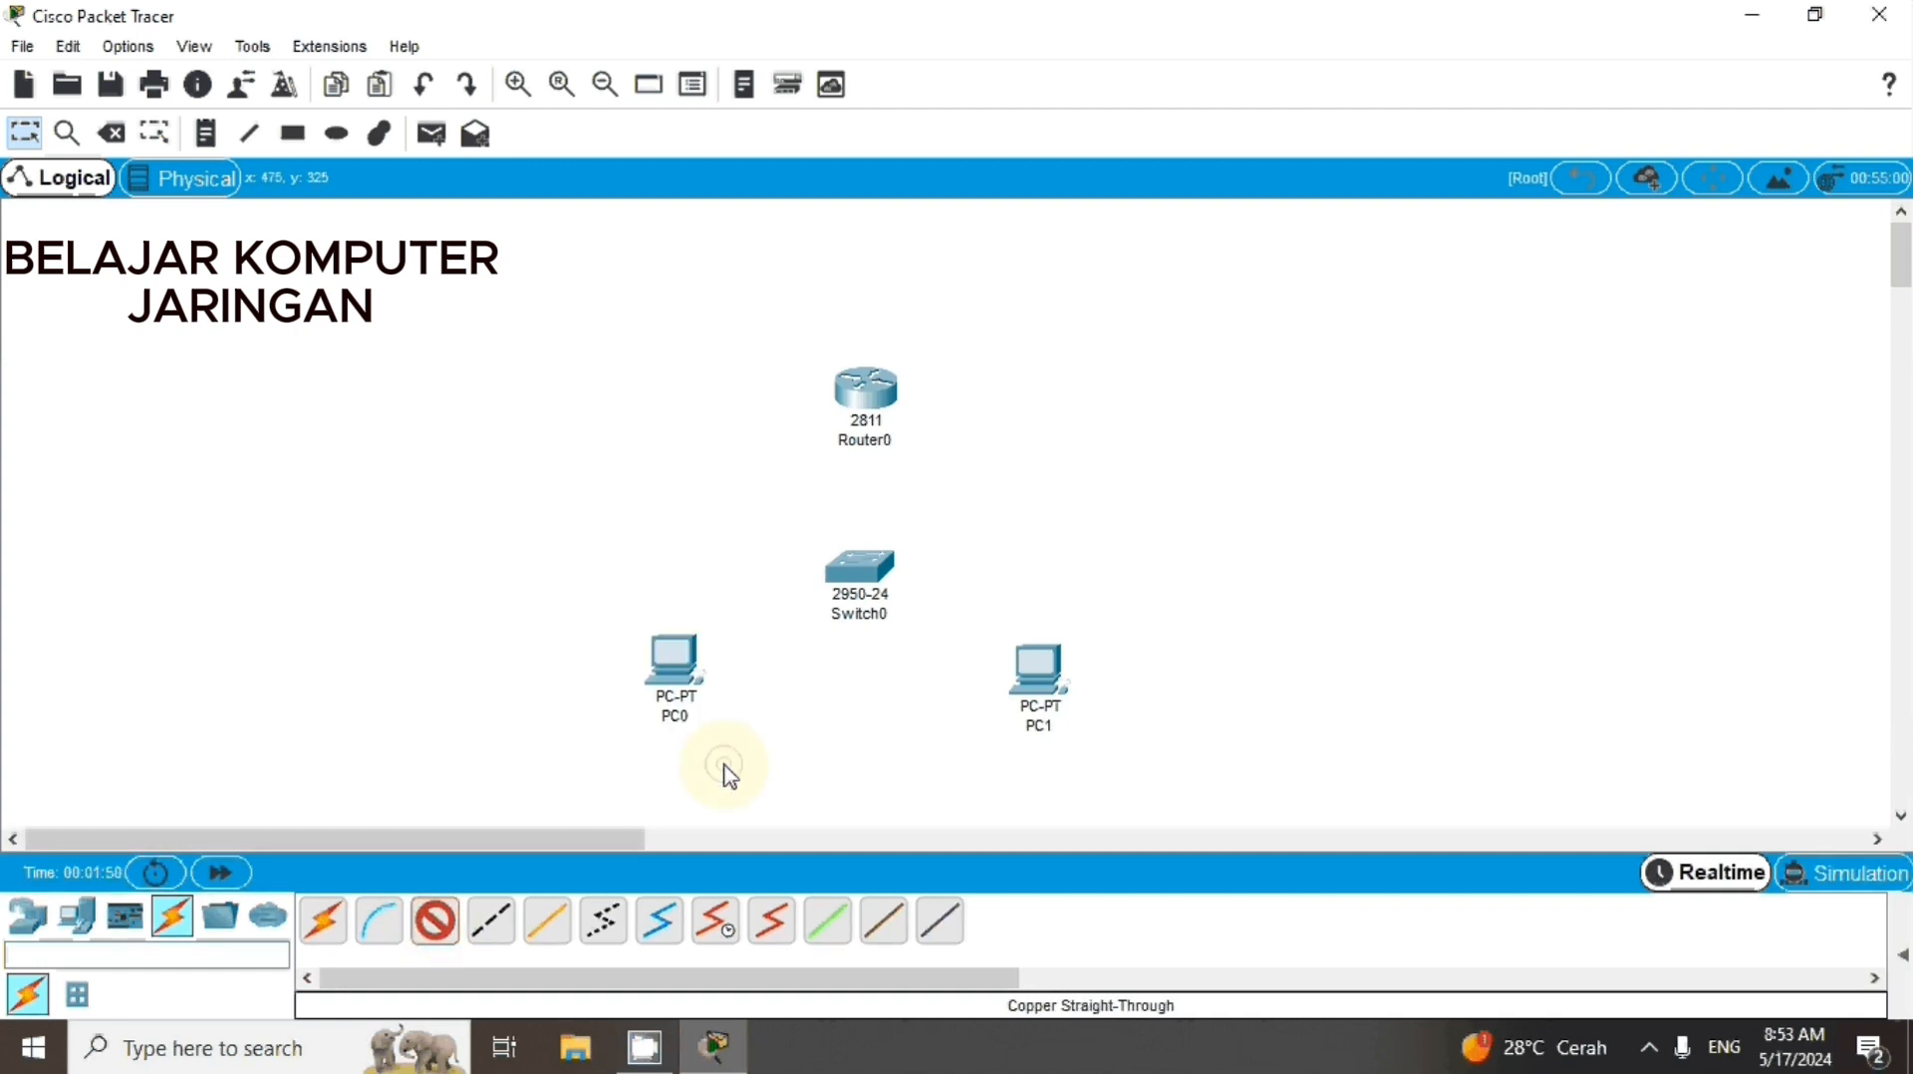
{"action": "left_click", "coordinate": [853, 571]}
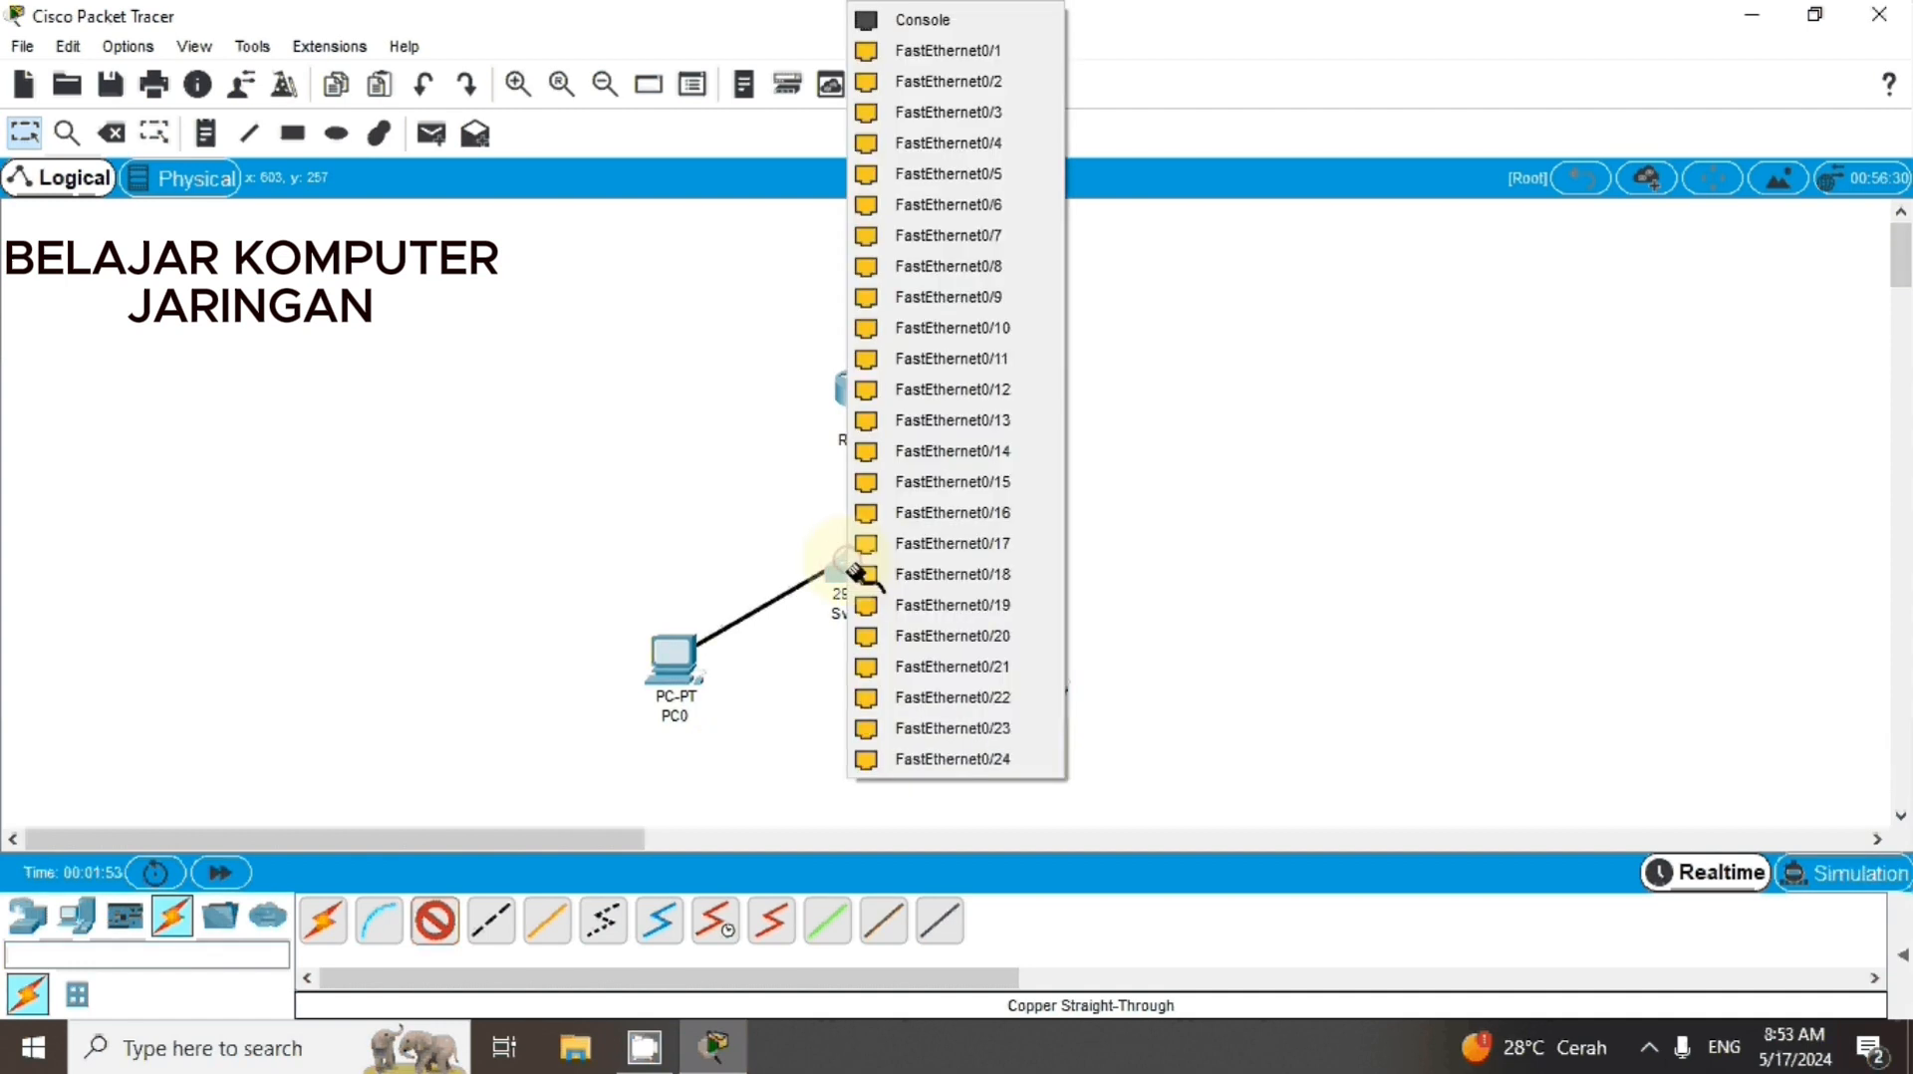
{"action": "left_click", "coordinate": [914, 53]}
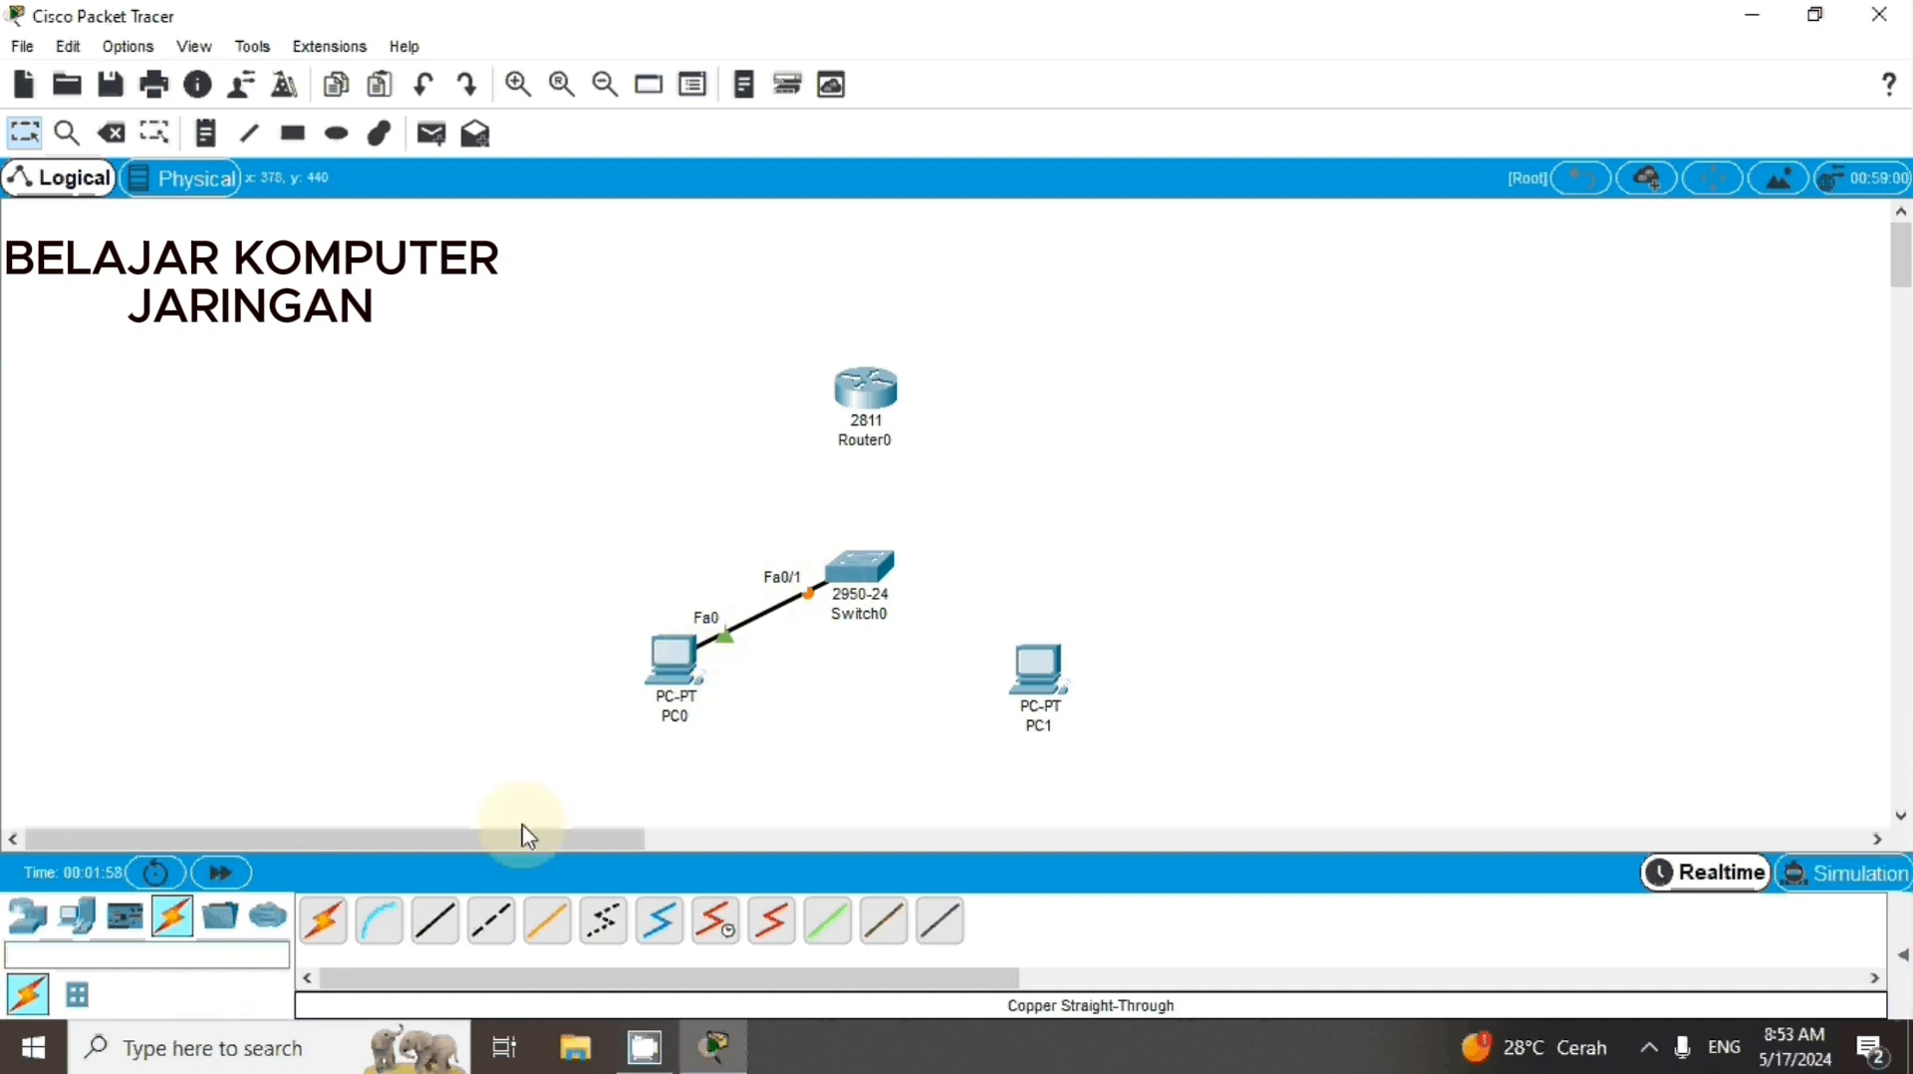
Connect PC1's FastEthernet0 port to the switch's FastEthernet0/2 port with a Copper Straight-Through cable
{"action": "left_click", "coordinate": [433, 936]}
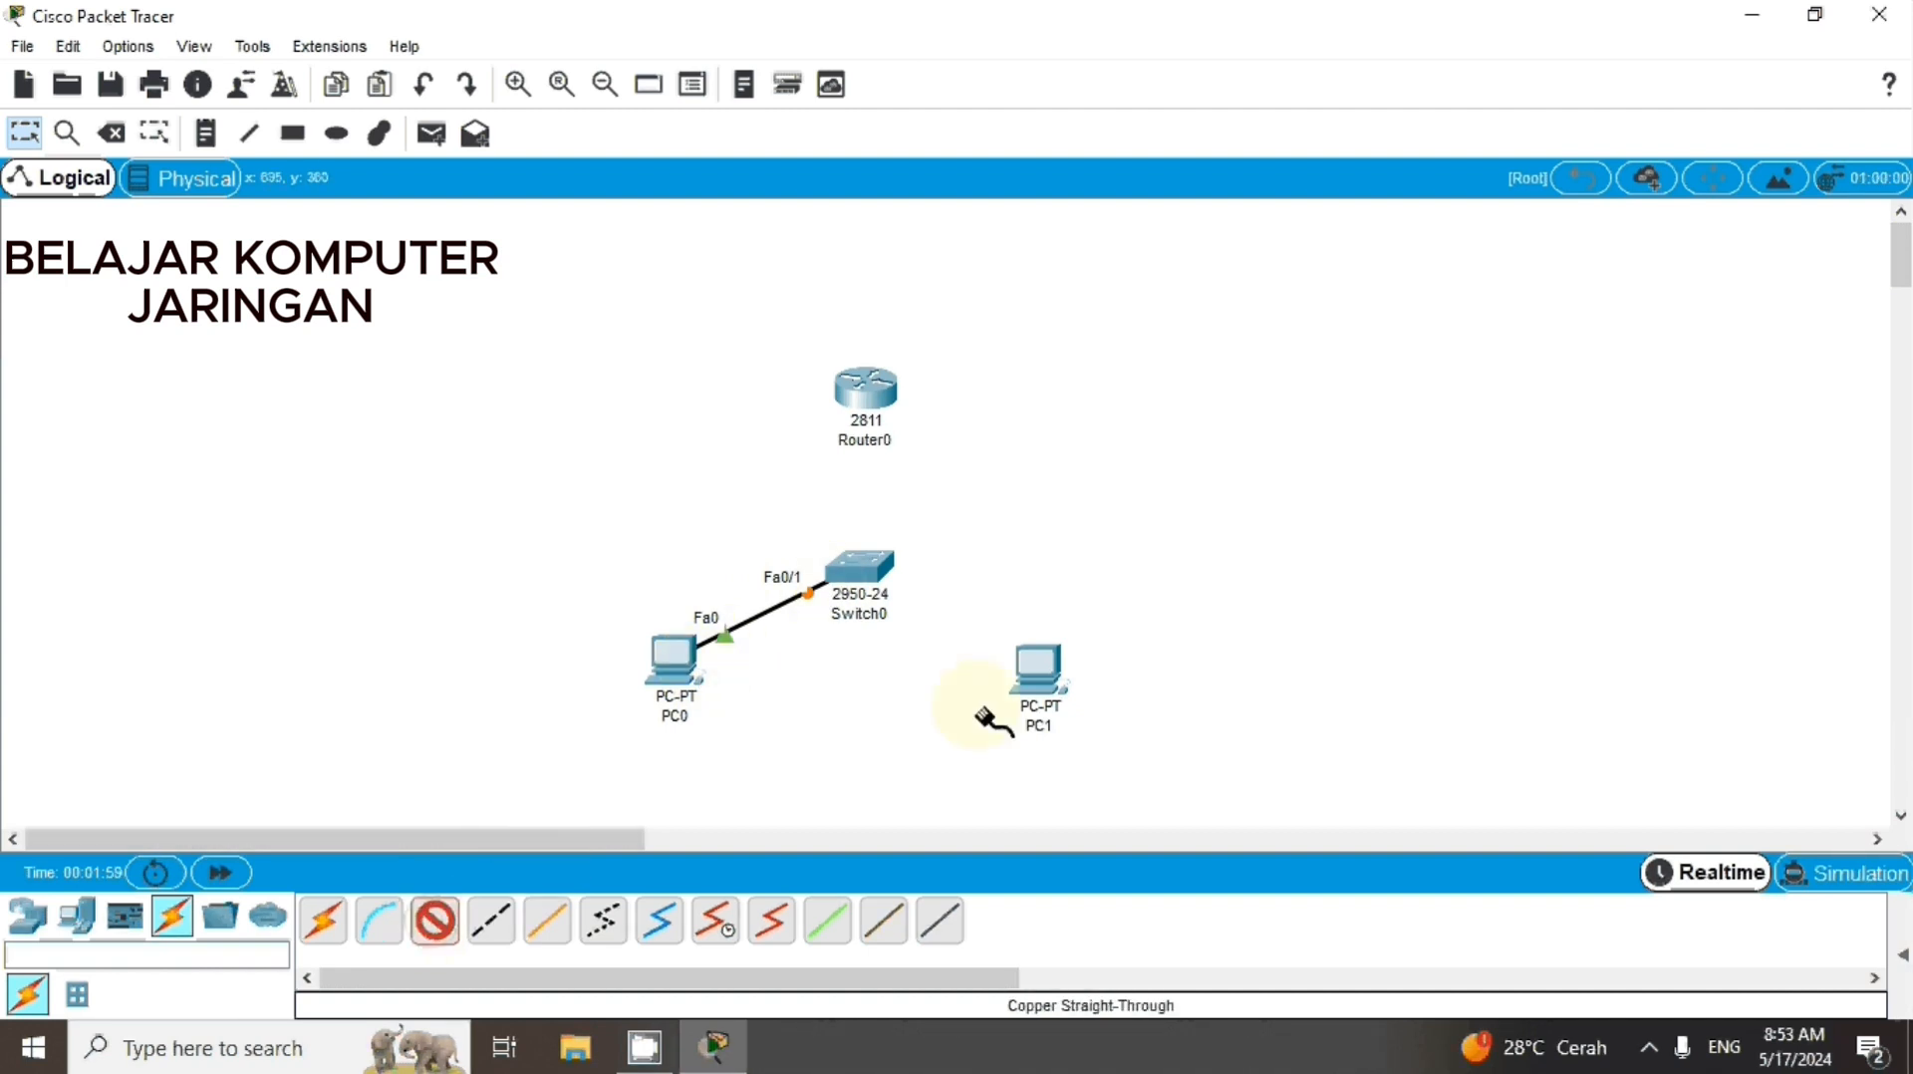
{"action": "left_click", "coordinate": [1036, 676]}
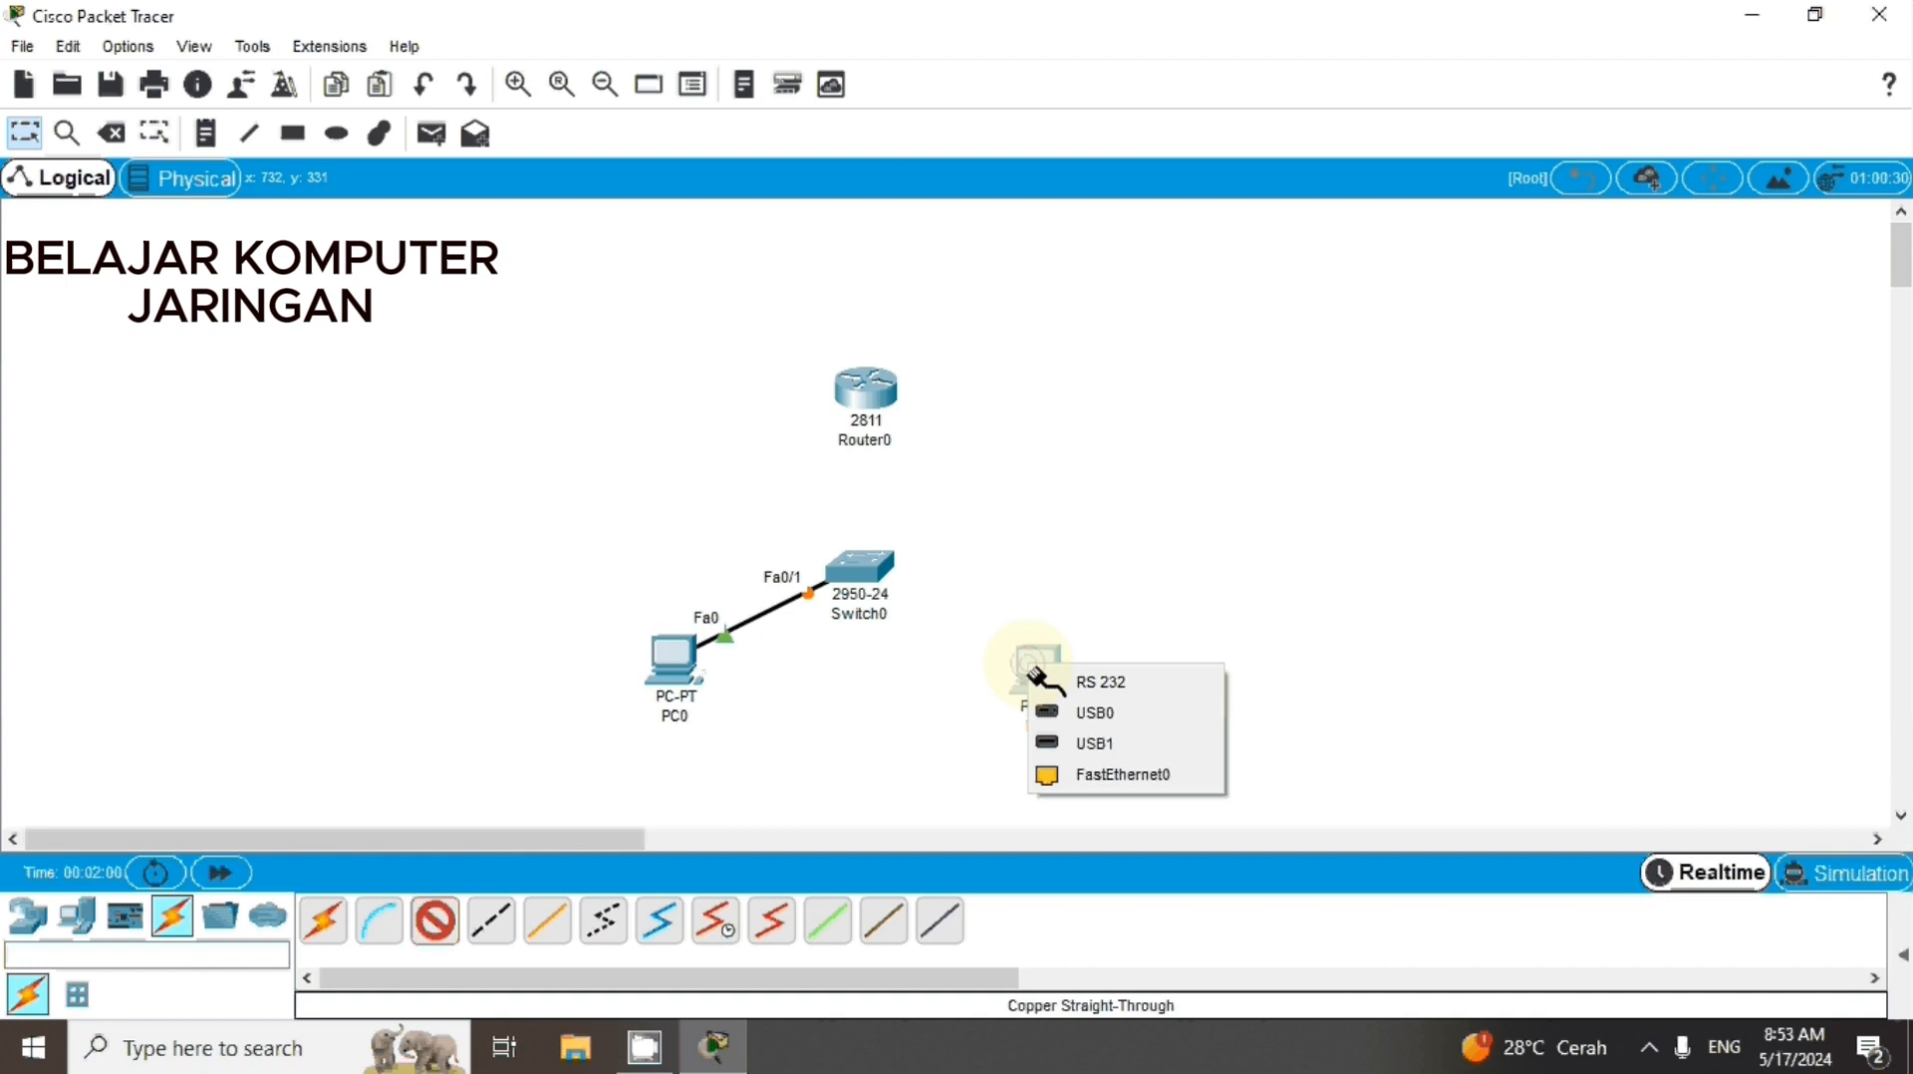
{"action": "left_click", "coordinate": [1096, 775]}
{"action": "left_click", "coordinate": [862, 574]}
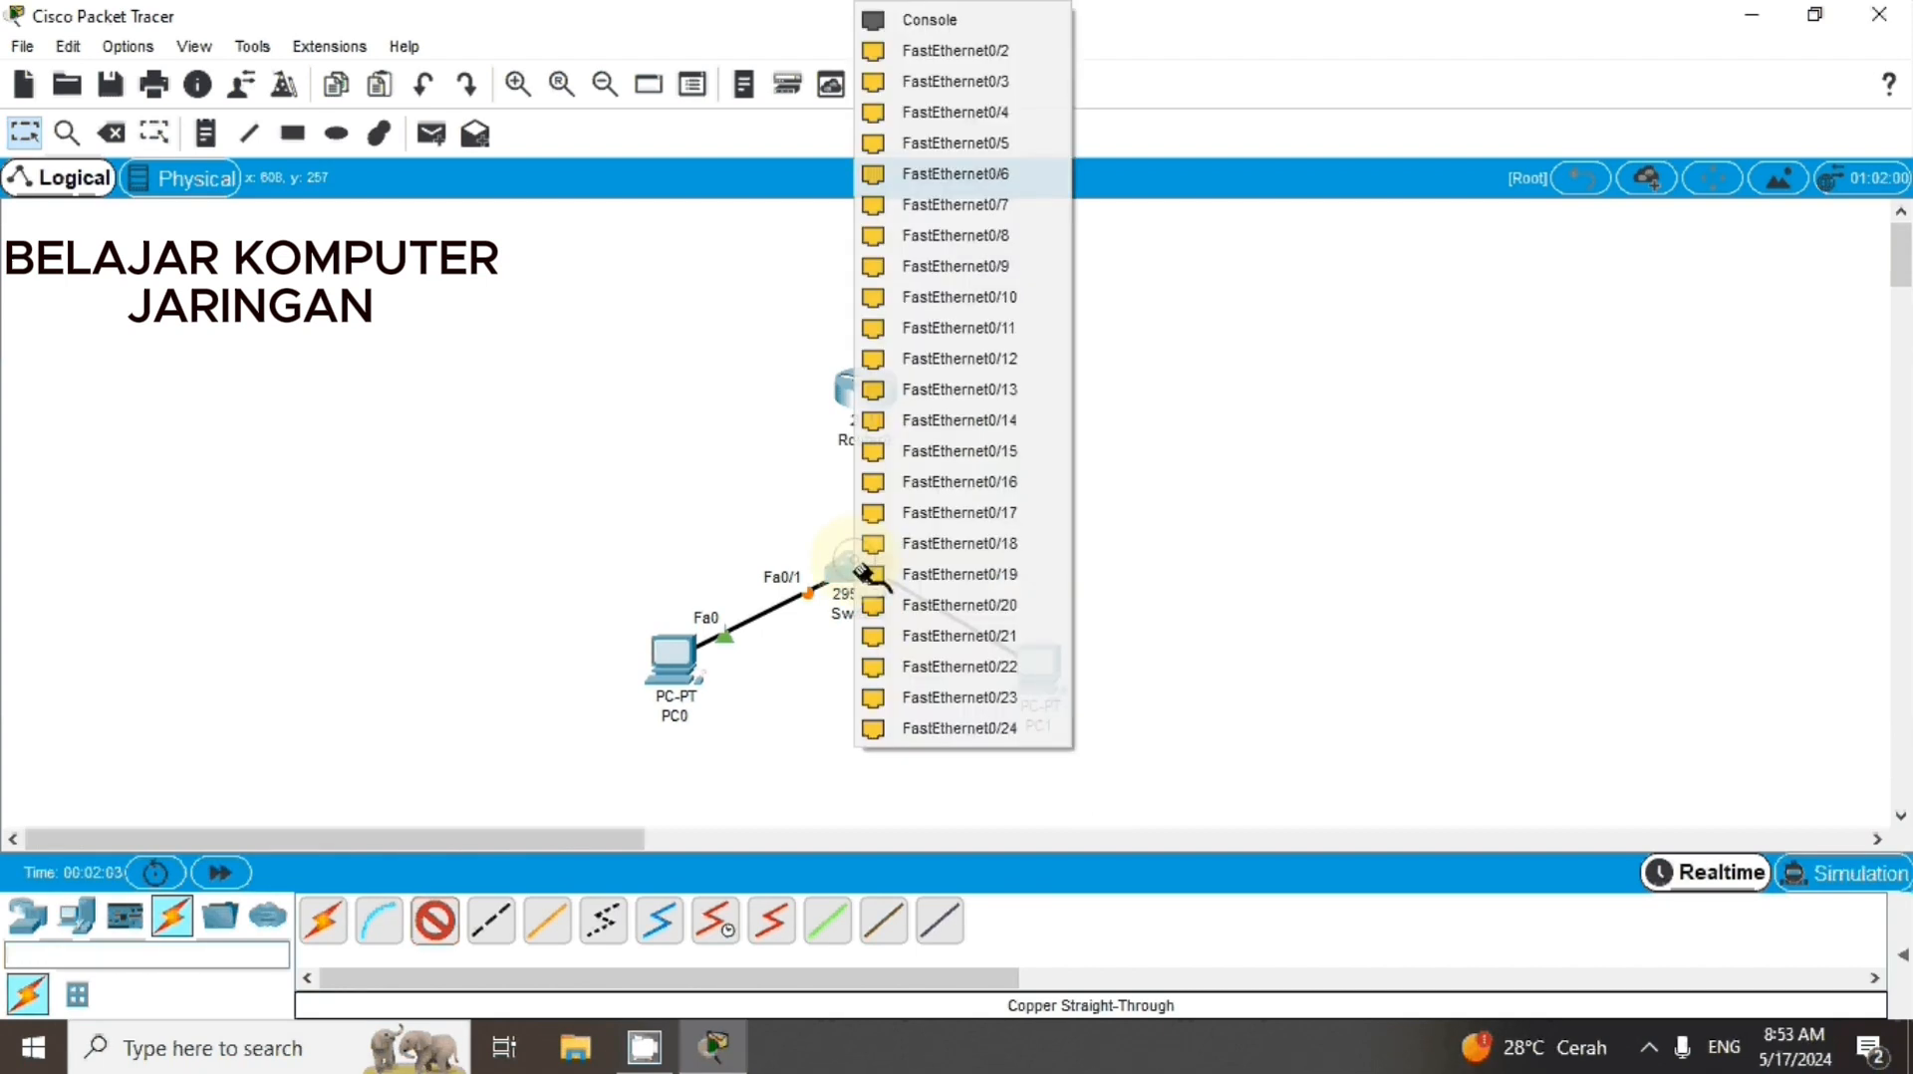
{"action": "left_click", "coordinate": [932, 52]}
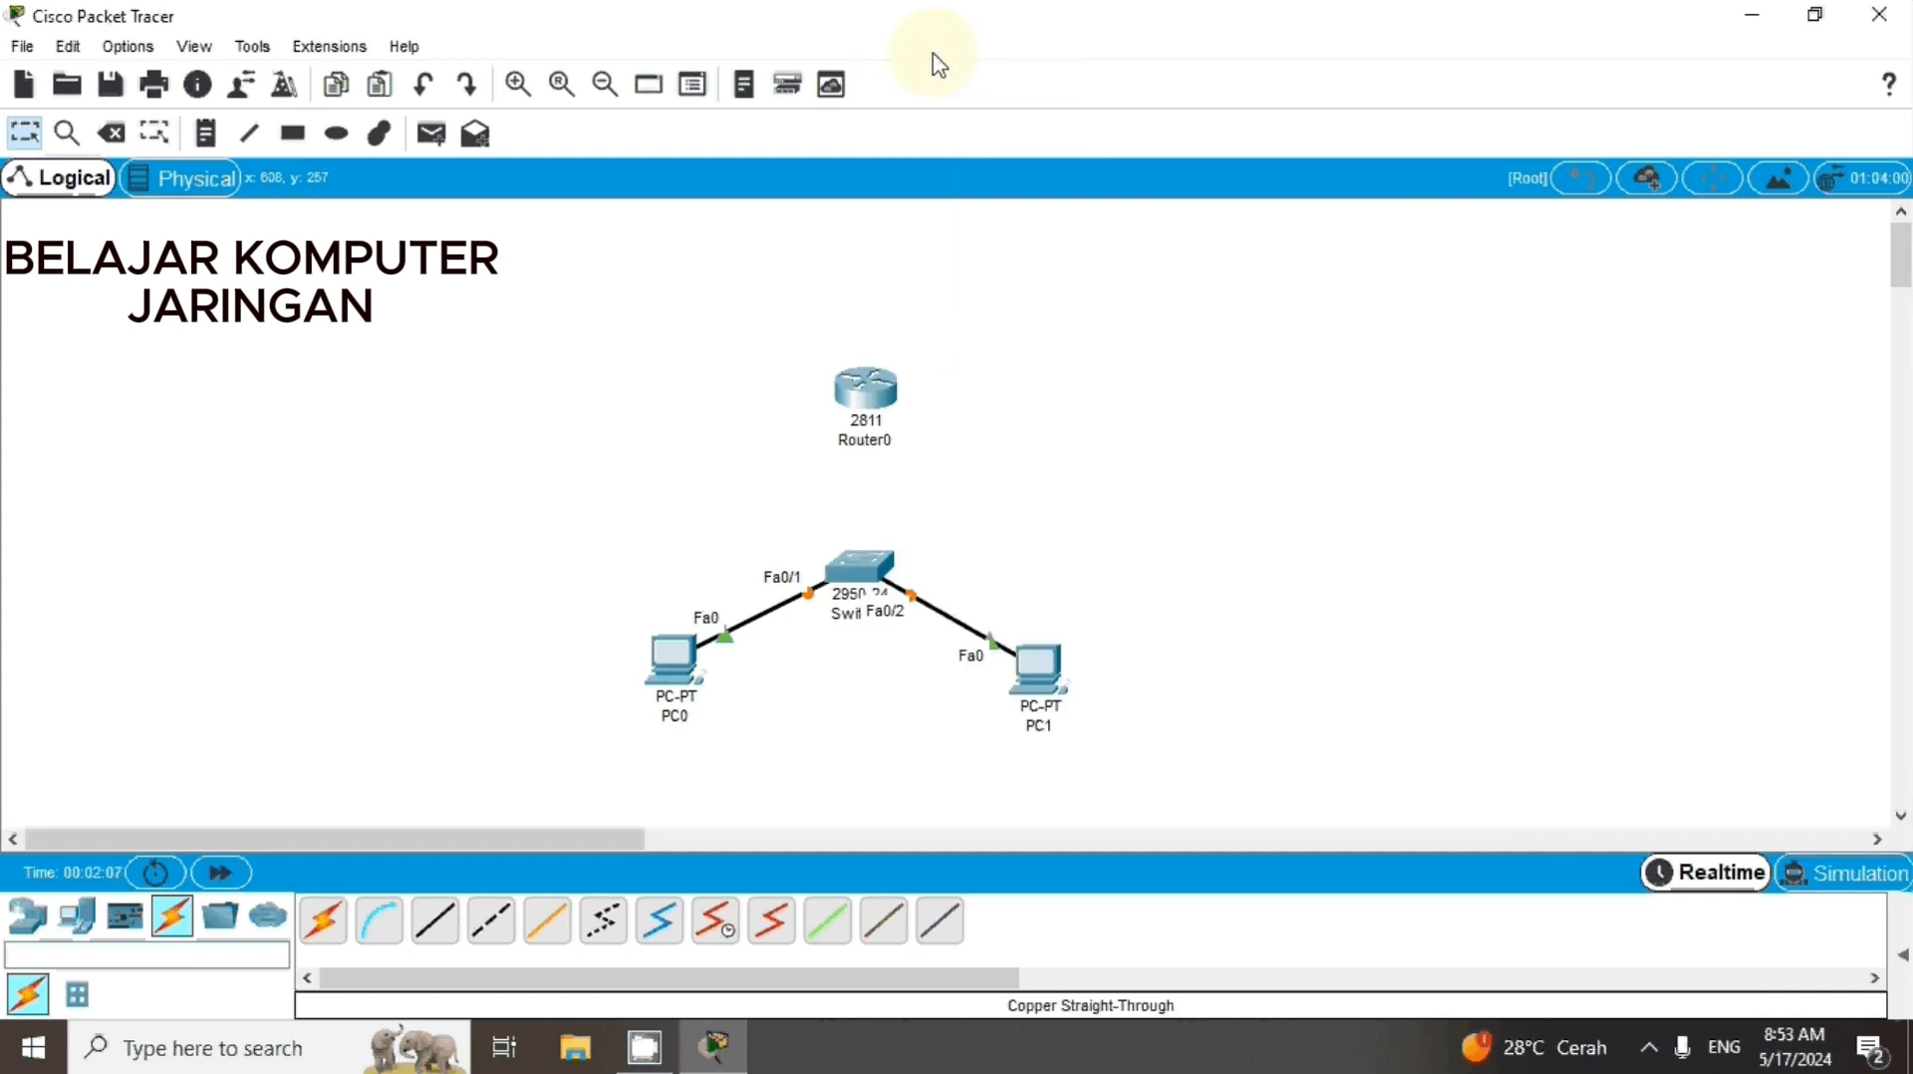
Cable the switch's FastEthernet0/3 to the router's FastEthernet0/0 with Copper Straight-Through and align the router above the switch
{"action": "left_click", "coordinate": [435, 934]}
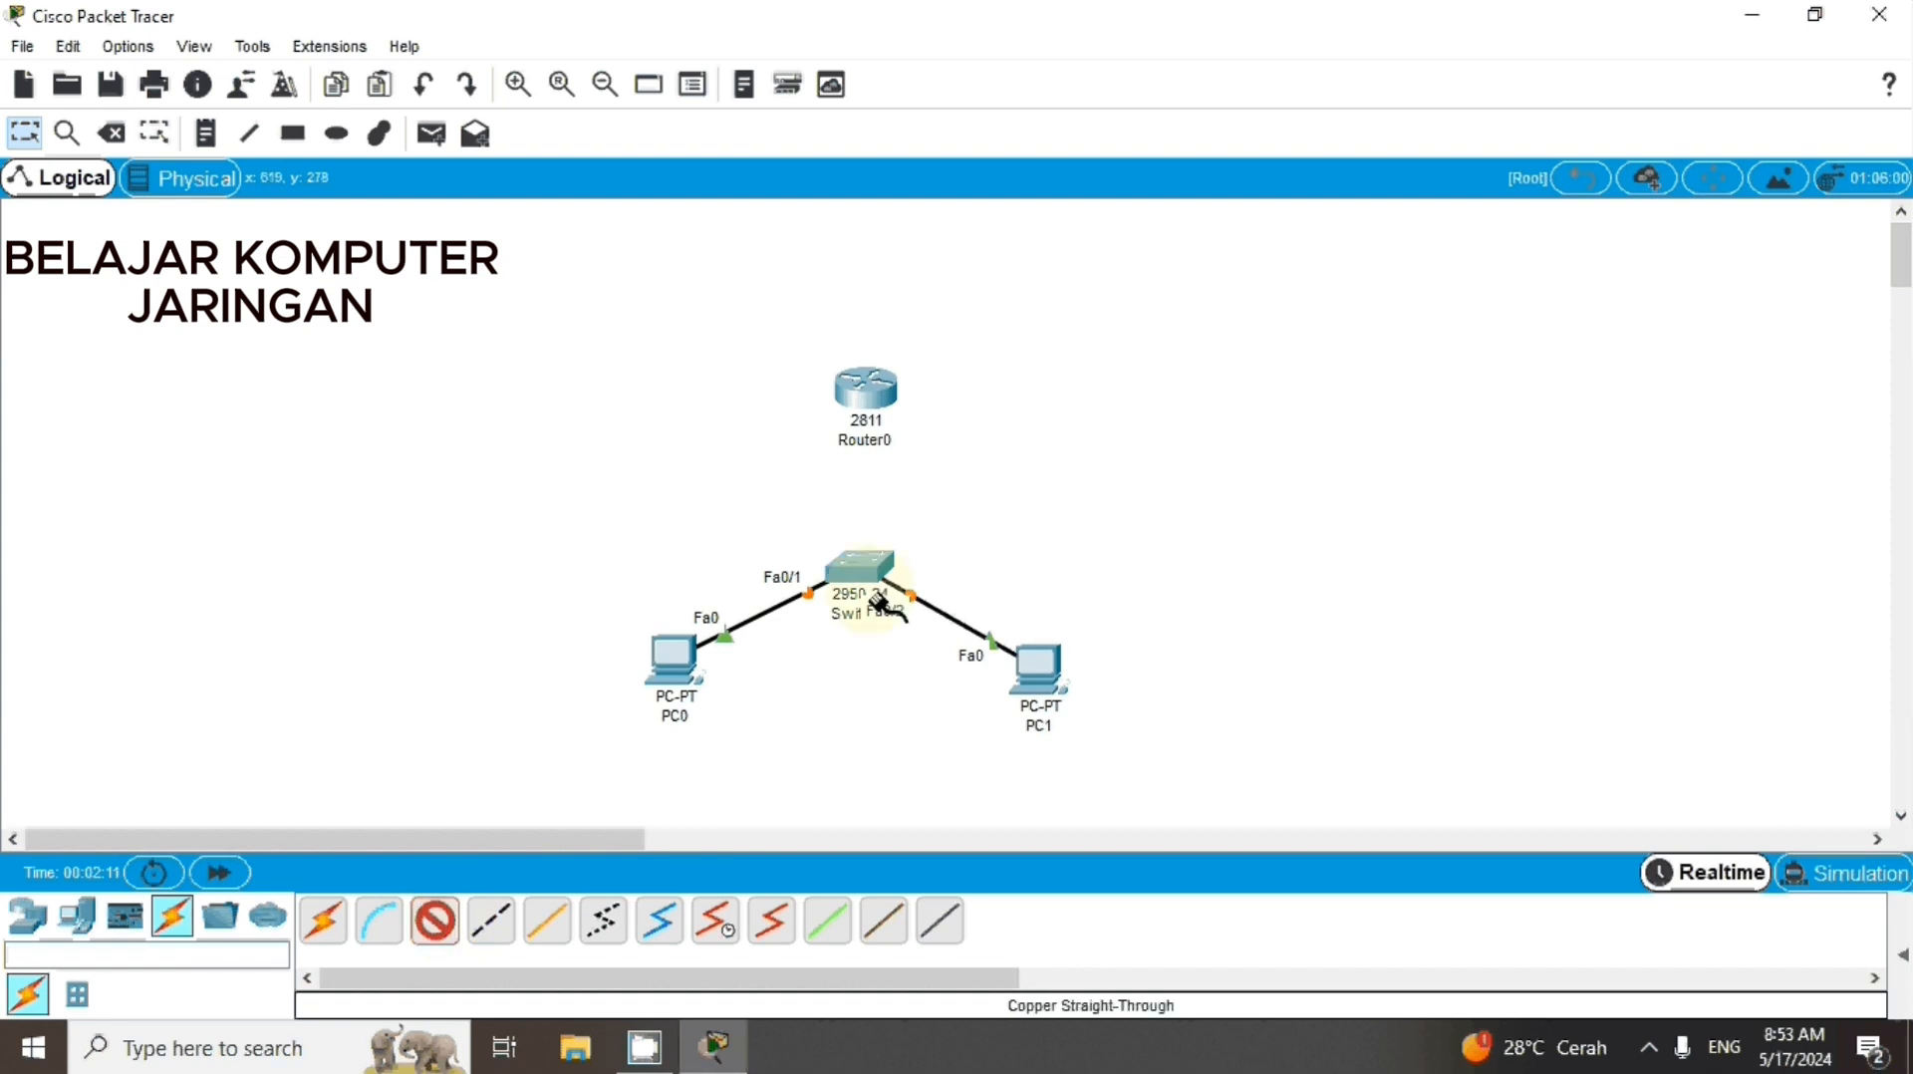
{"action": "left_click", "coordinate": [855, 562]}
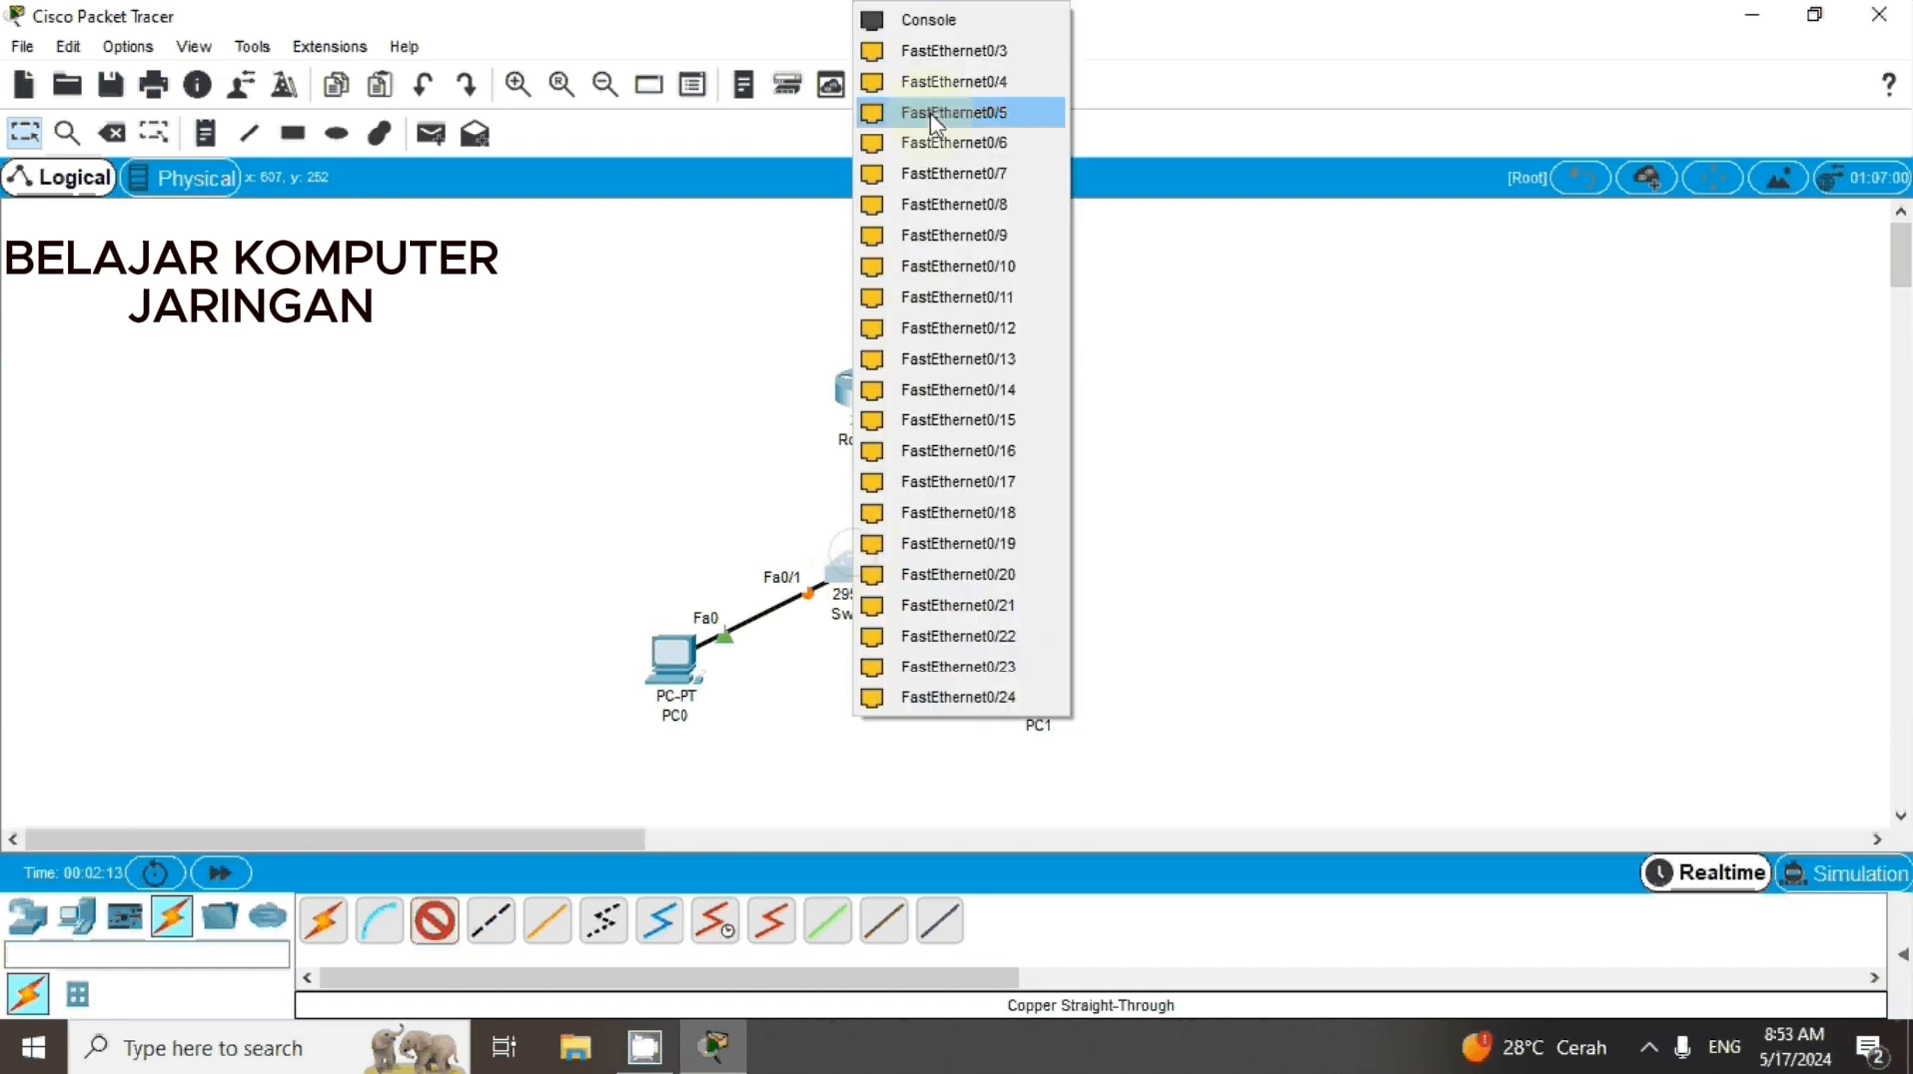
{"action": "left_click", "coordinate": [922, 53]}
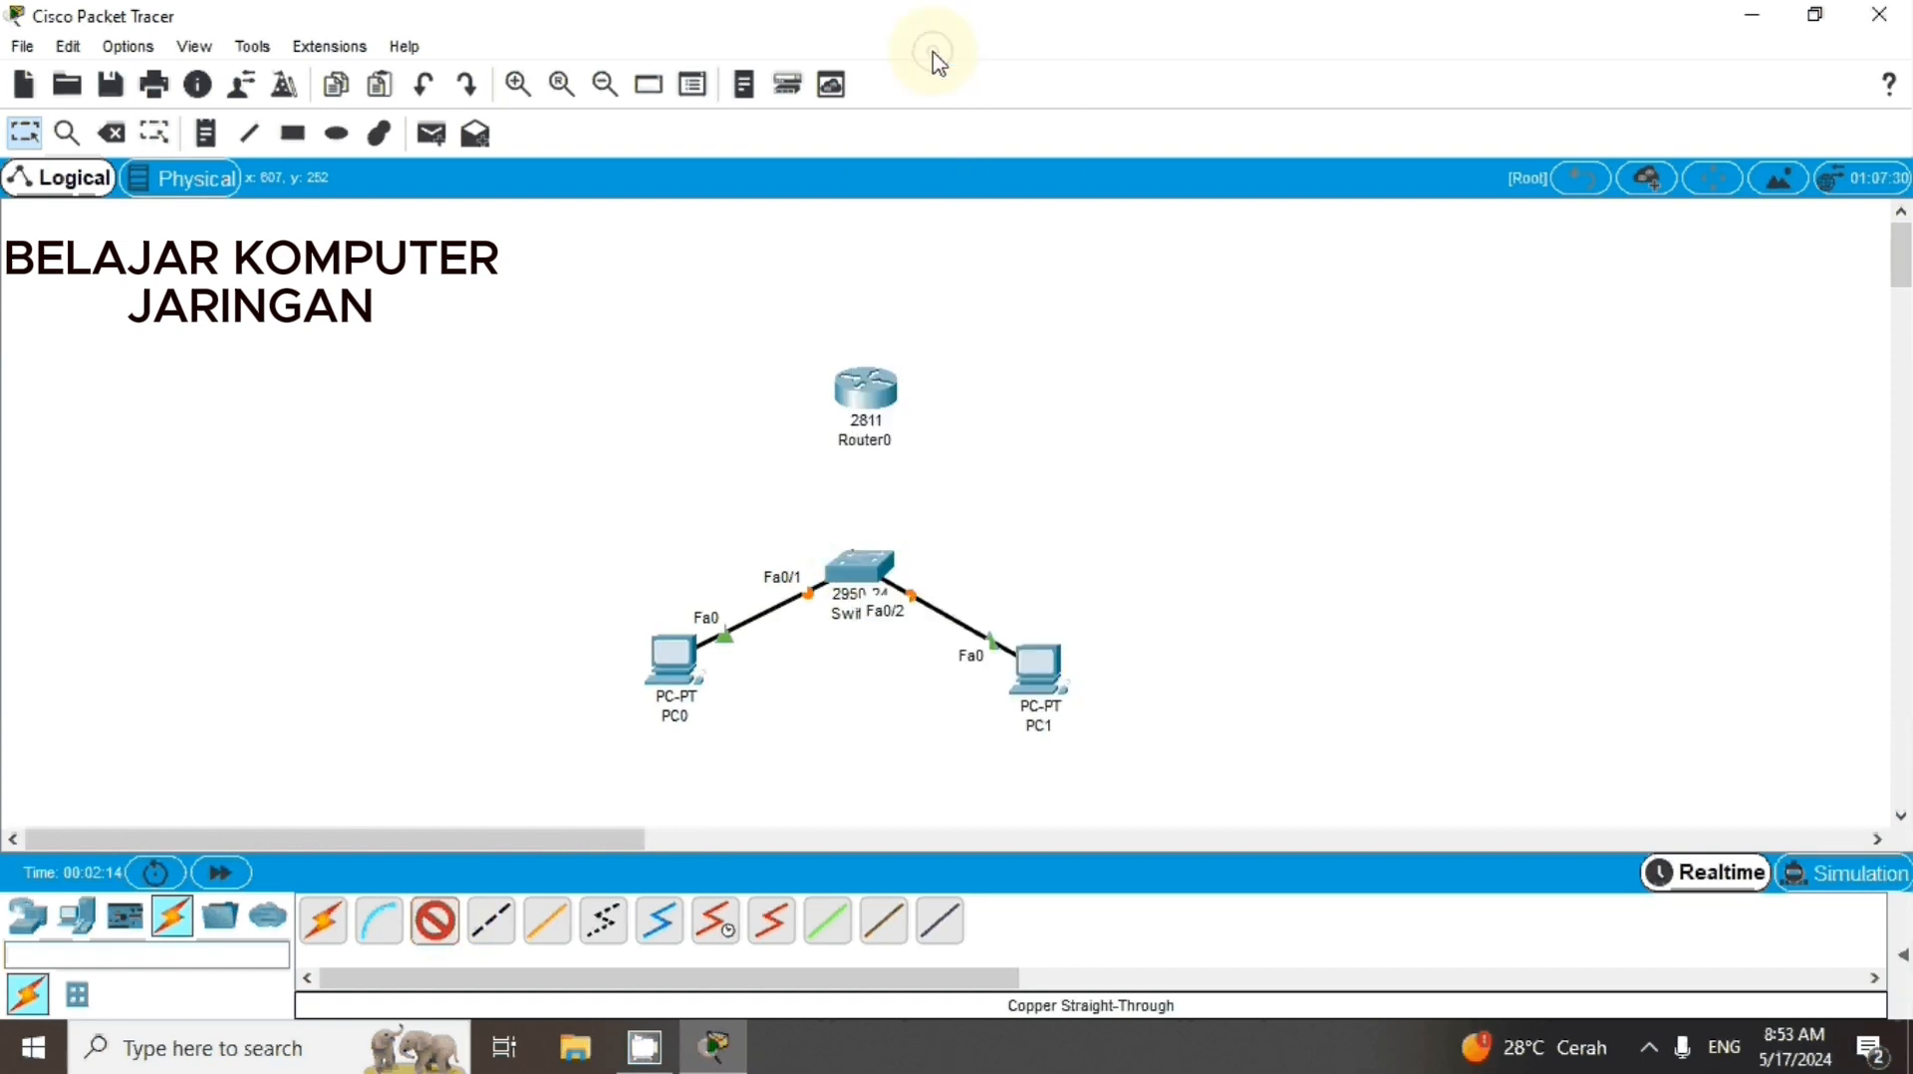
{"action": "left_click", "coordinate": [869, 404]}
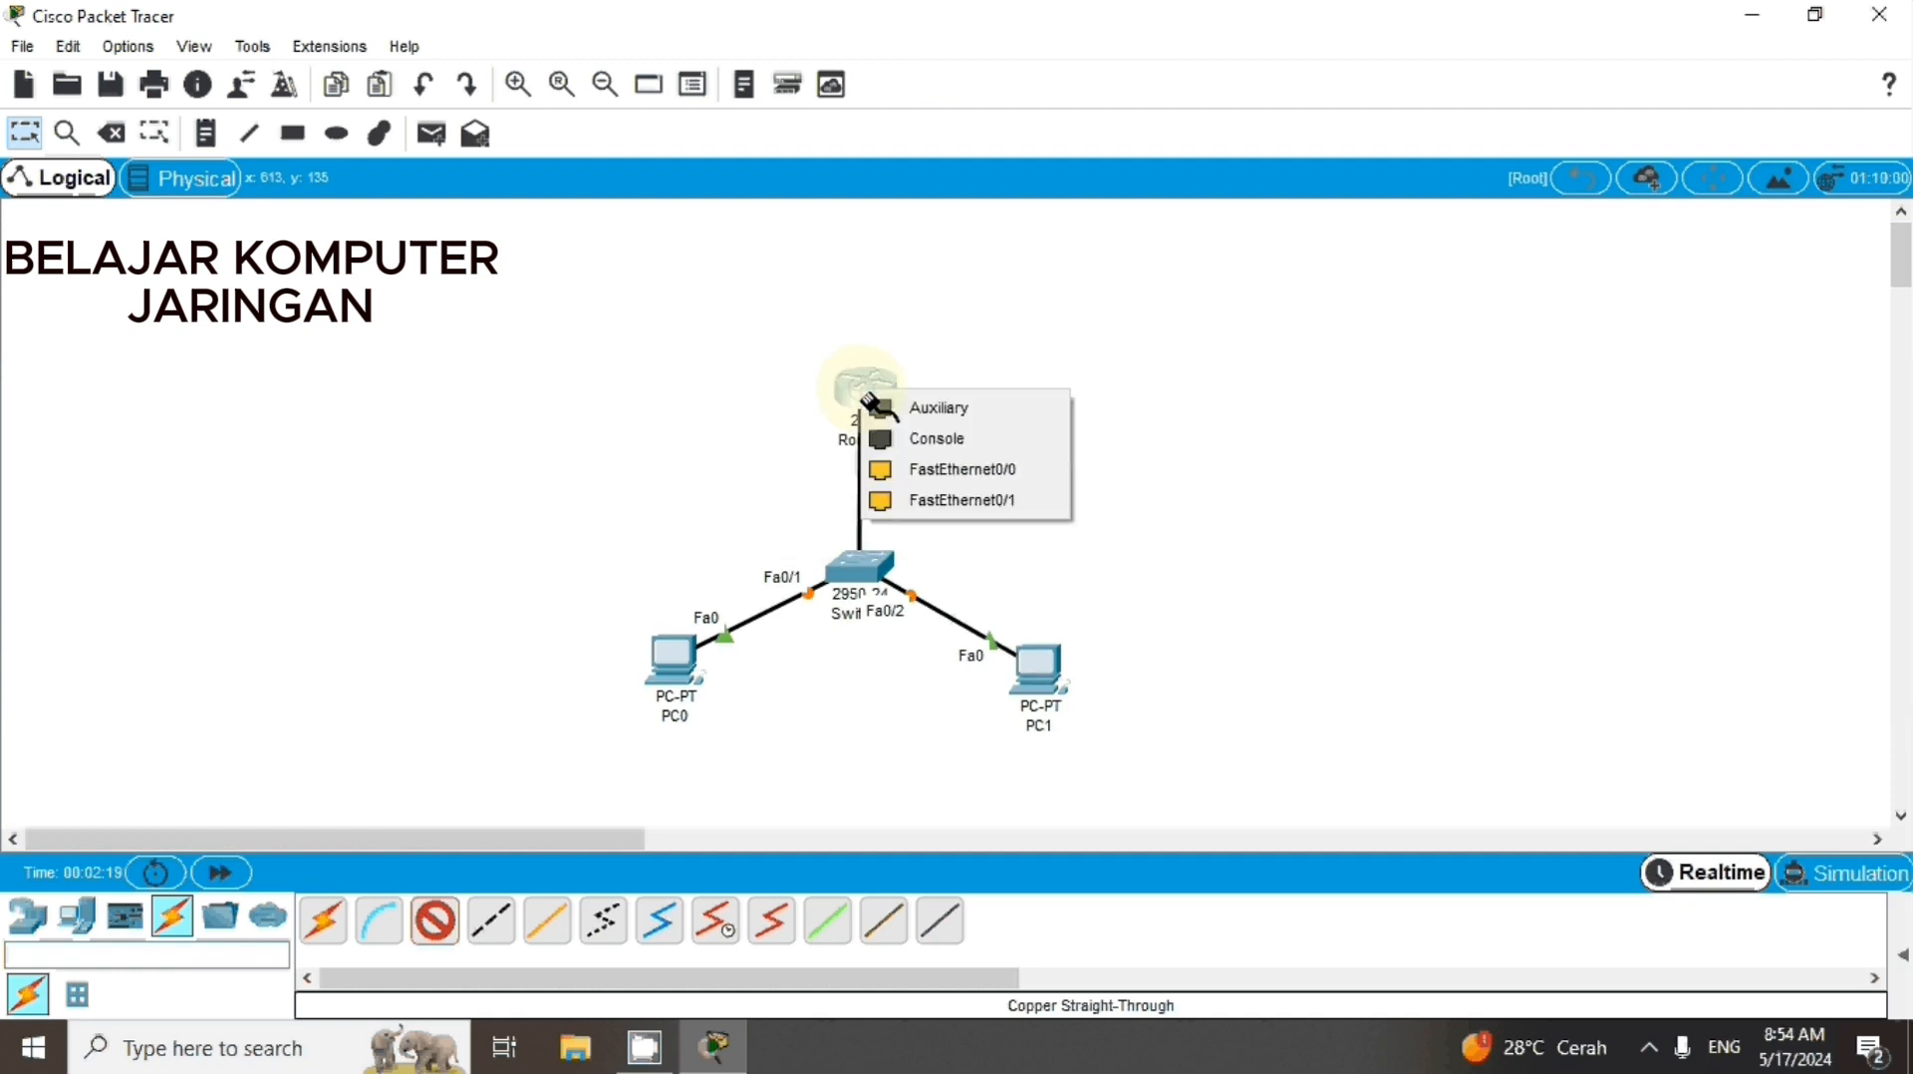
{"action": "left_click", "coordinate": [992, 472]}
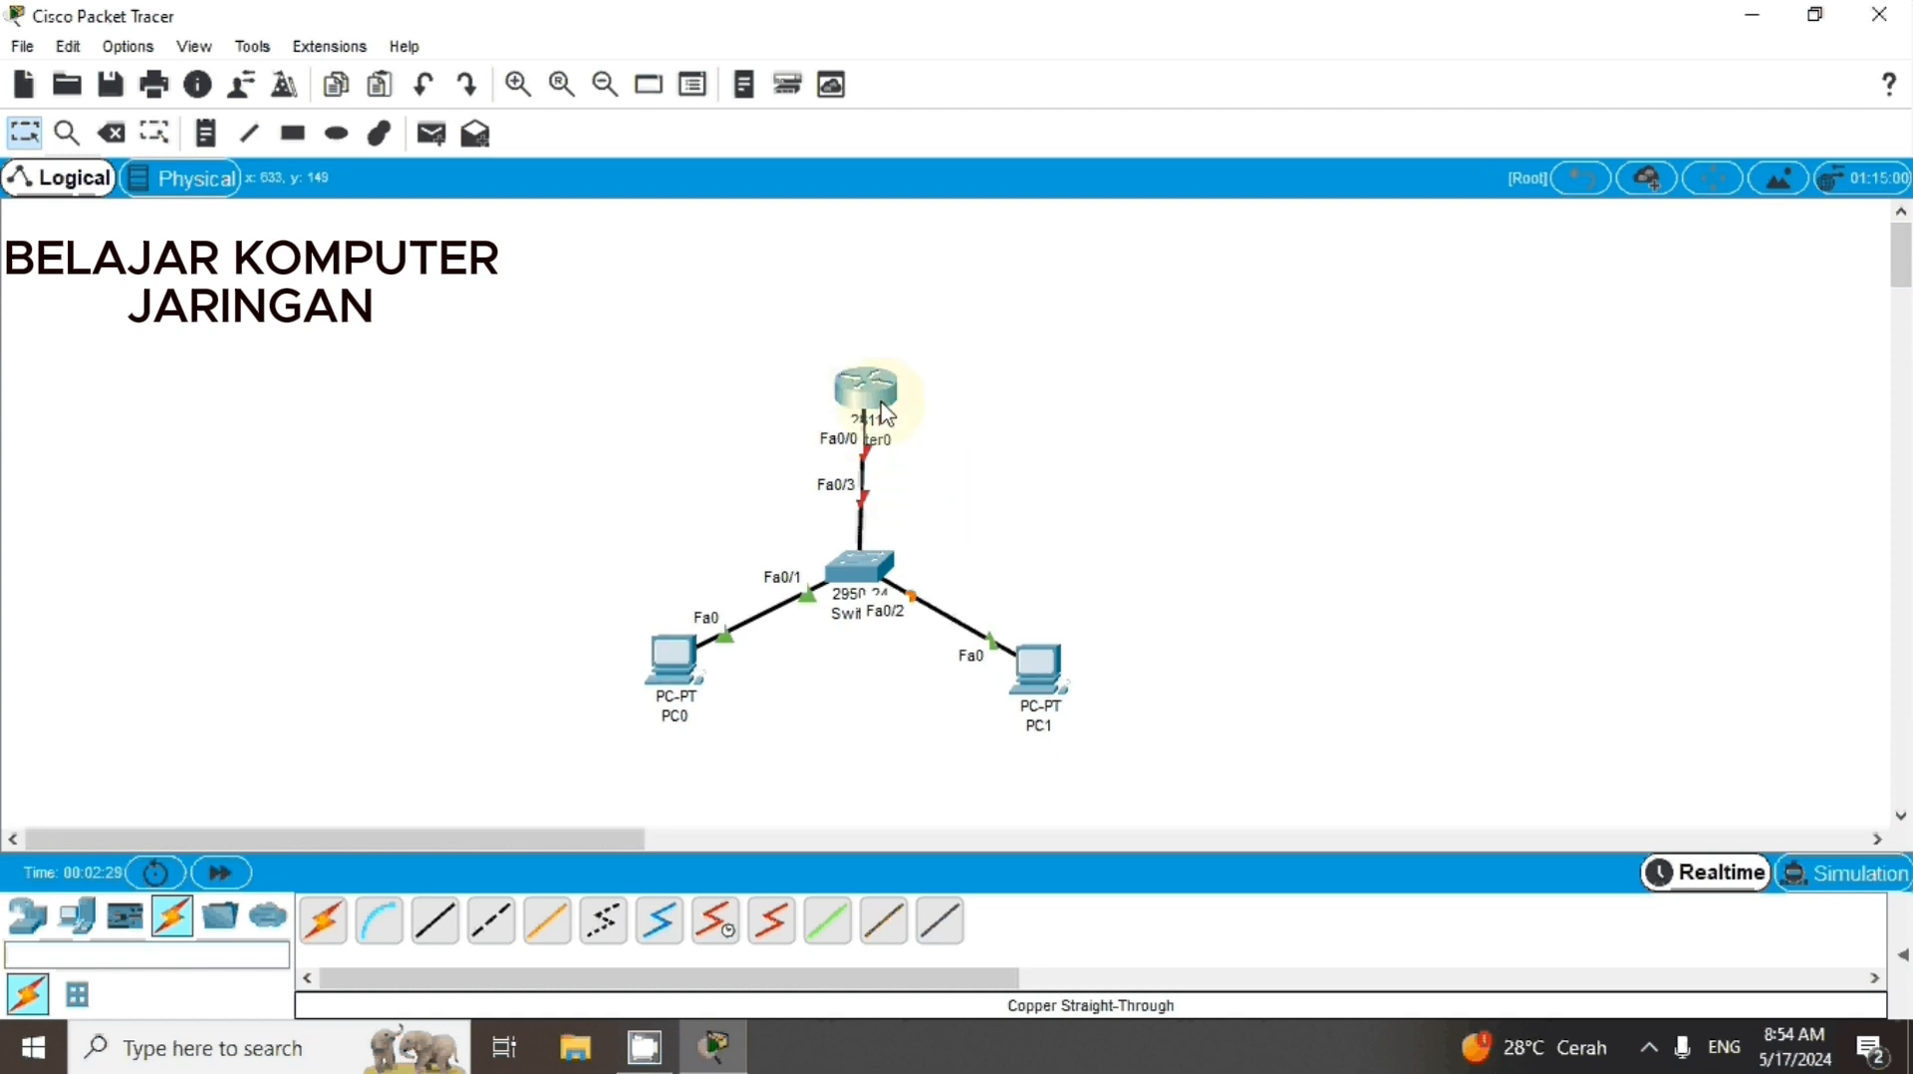
{"action": "mouse_move", "coordinate": [886, 412]}
{"action": "left_mouse_down"}
{"action": "mouse_move", "coordinate": [874, 380]}
{"action": "mouse_move", "coordinate": [873, 408]}
{"action": "left_mouse_up"}
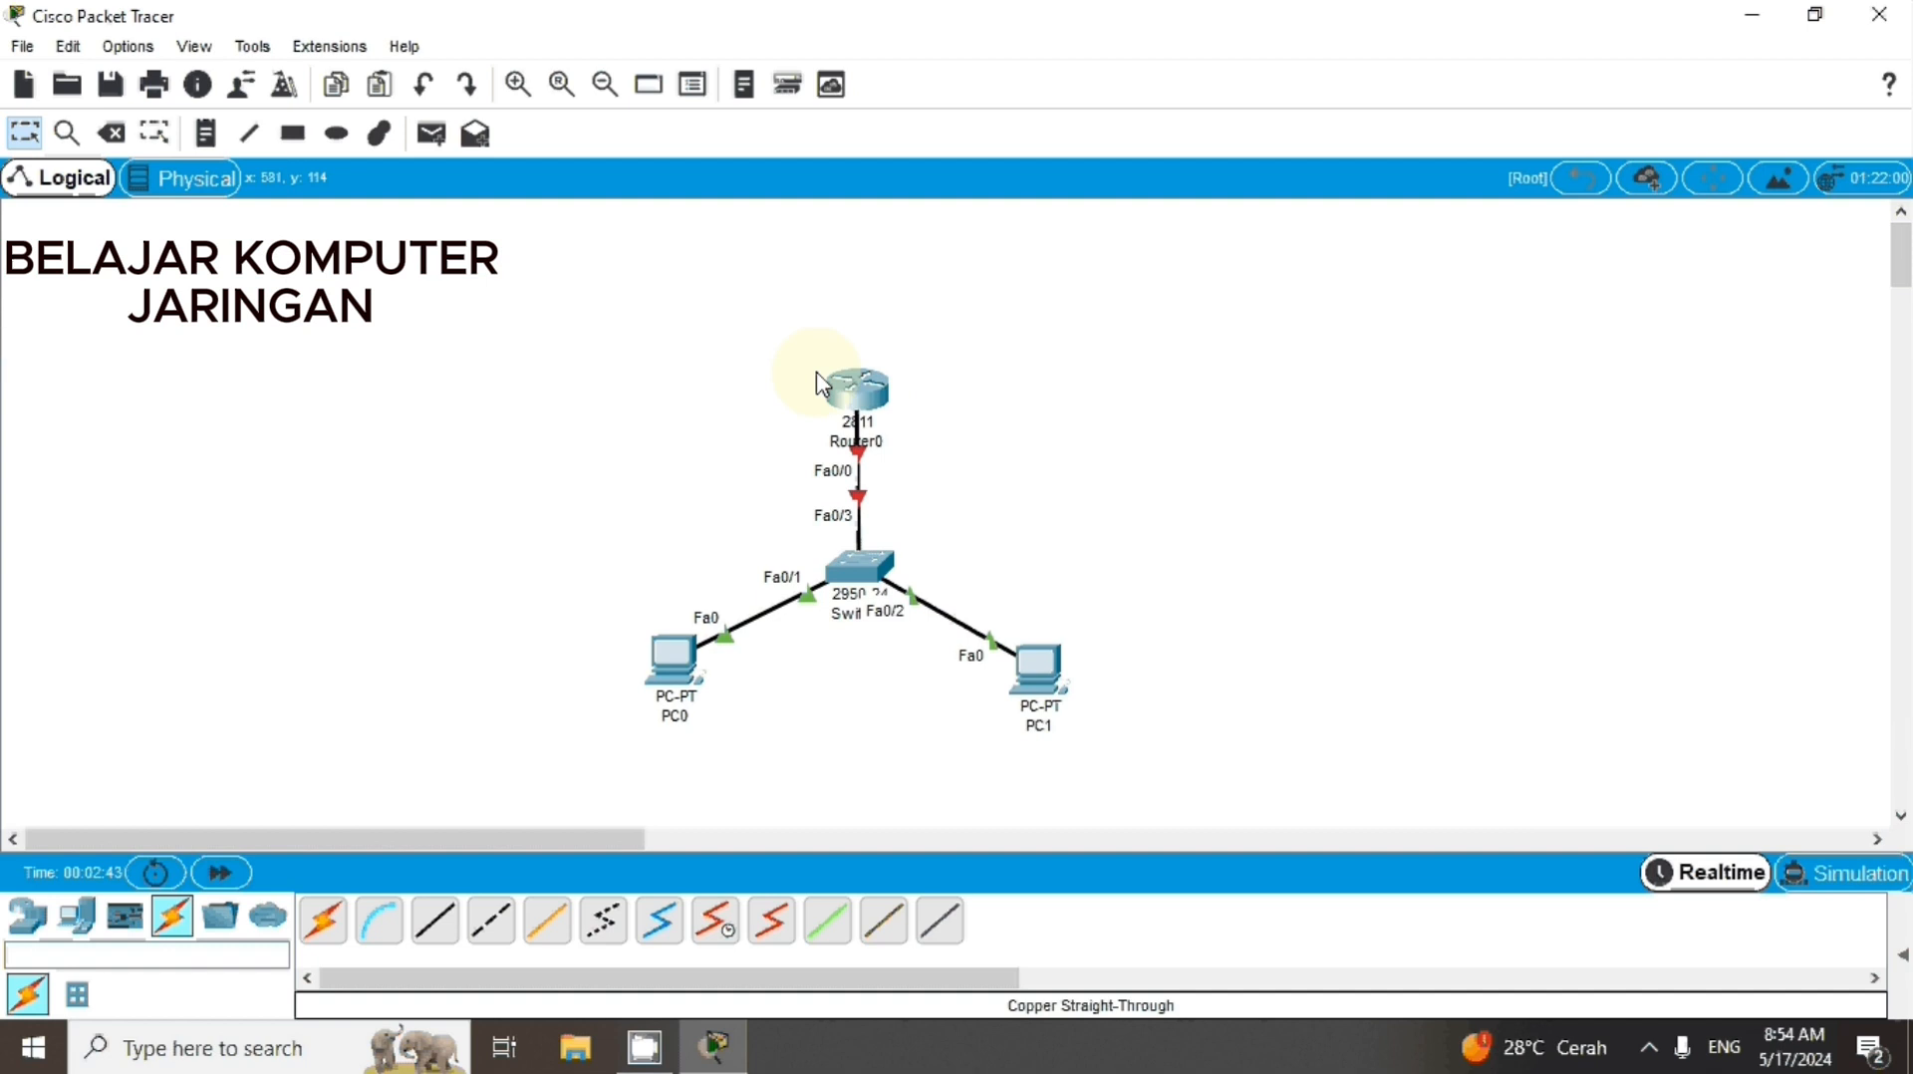
Open Router0's command line, answer n to the initial configuration dialog, and start the router prompt
{"action": "left_click", "coordinate": [857, 391]}
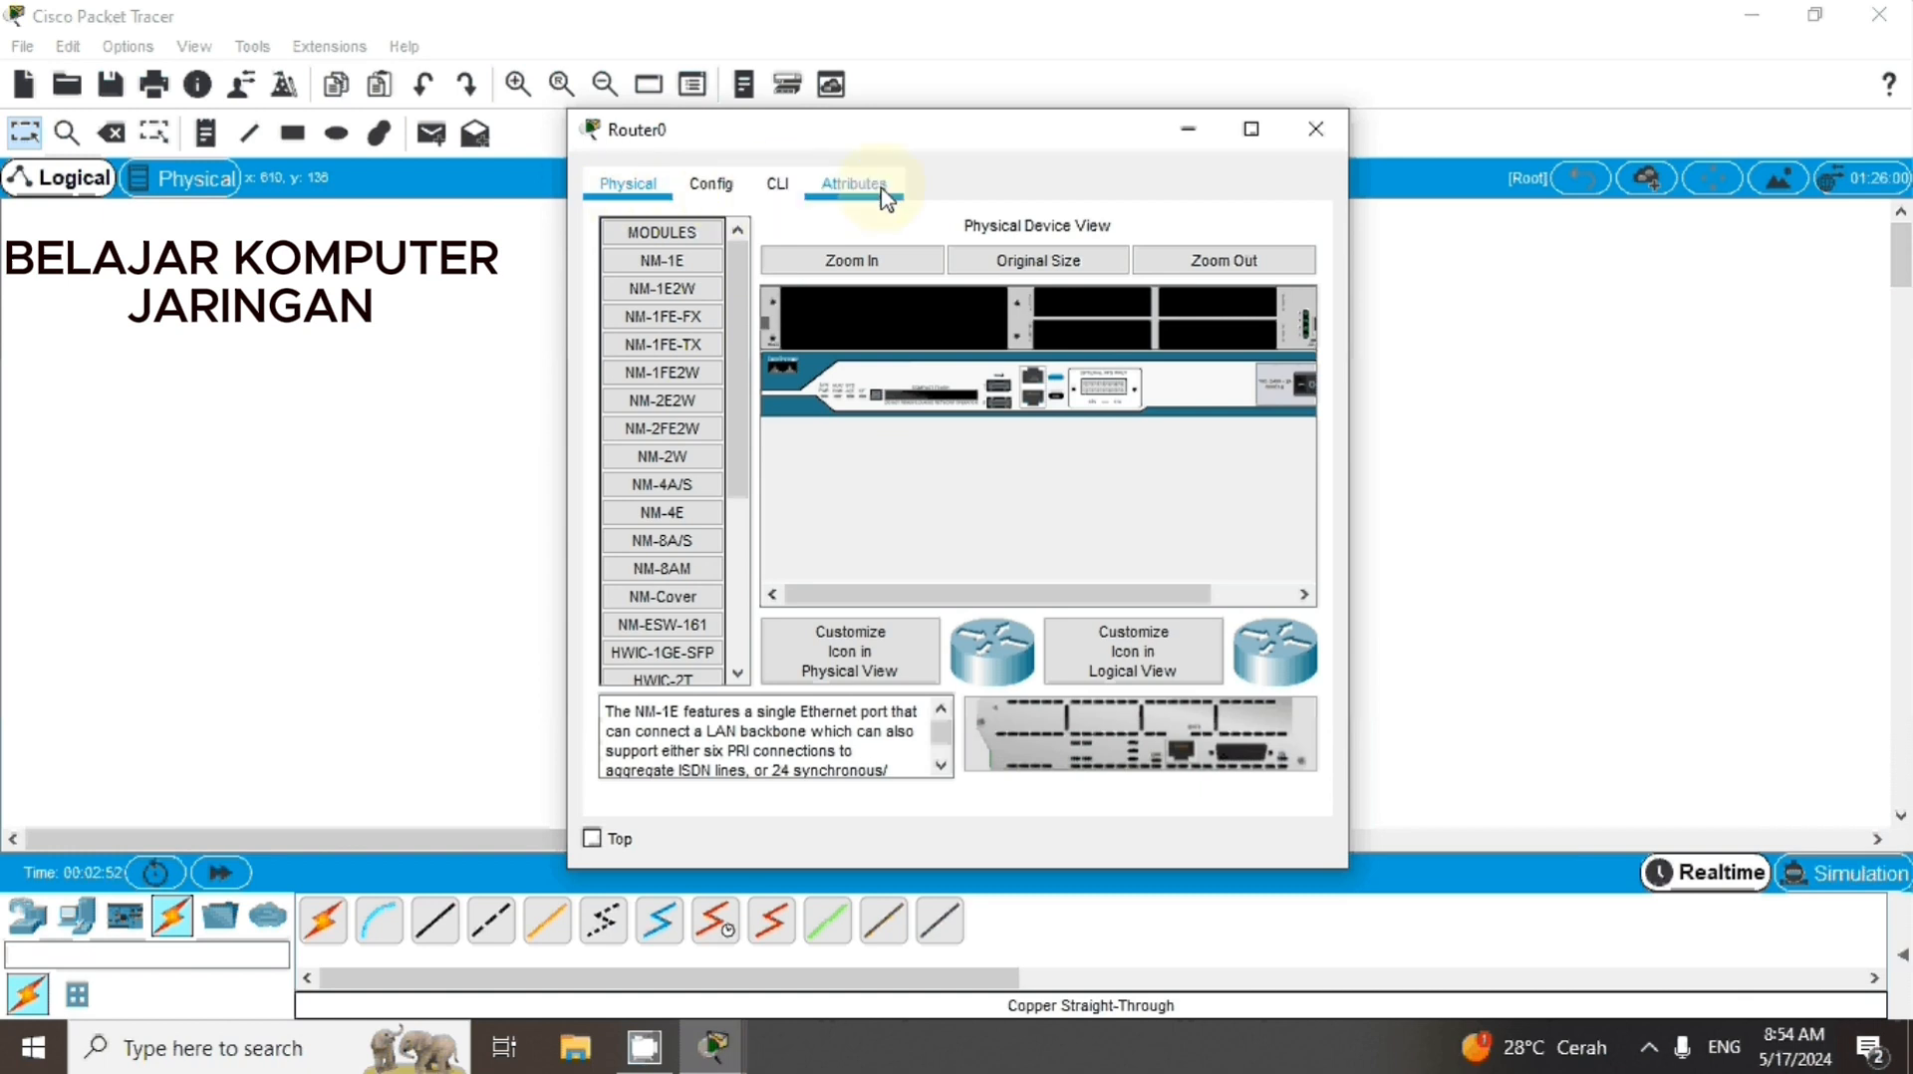
{"action": "left_click", "coordinate": [781, 189]}
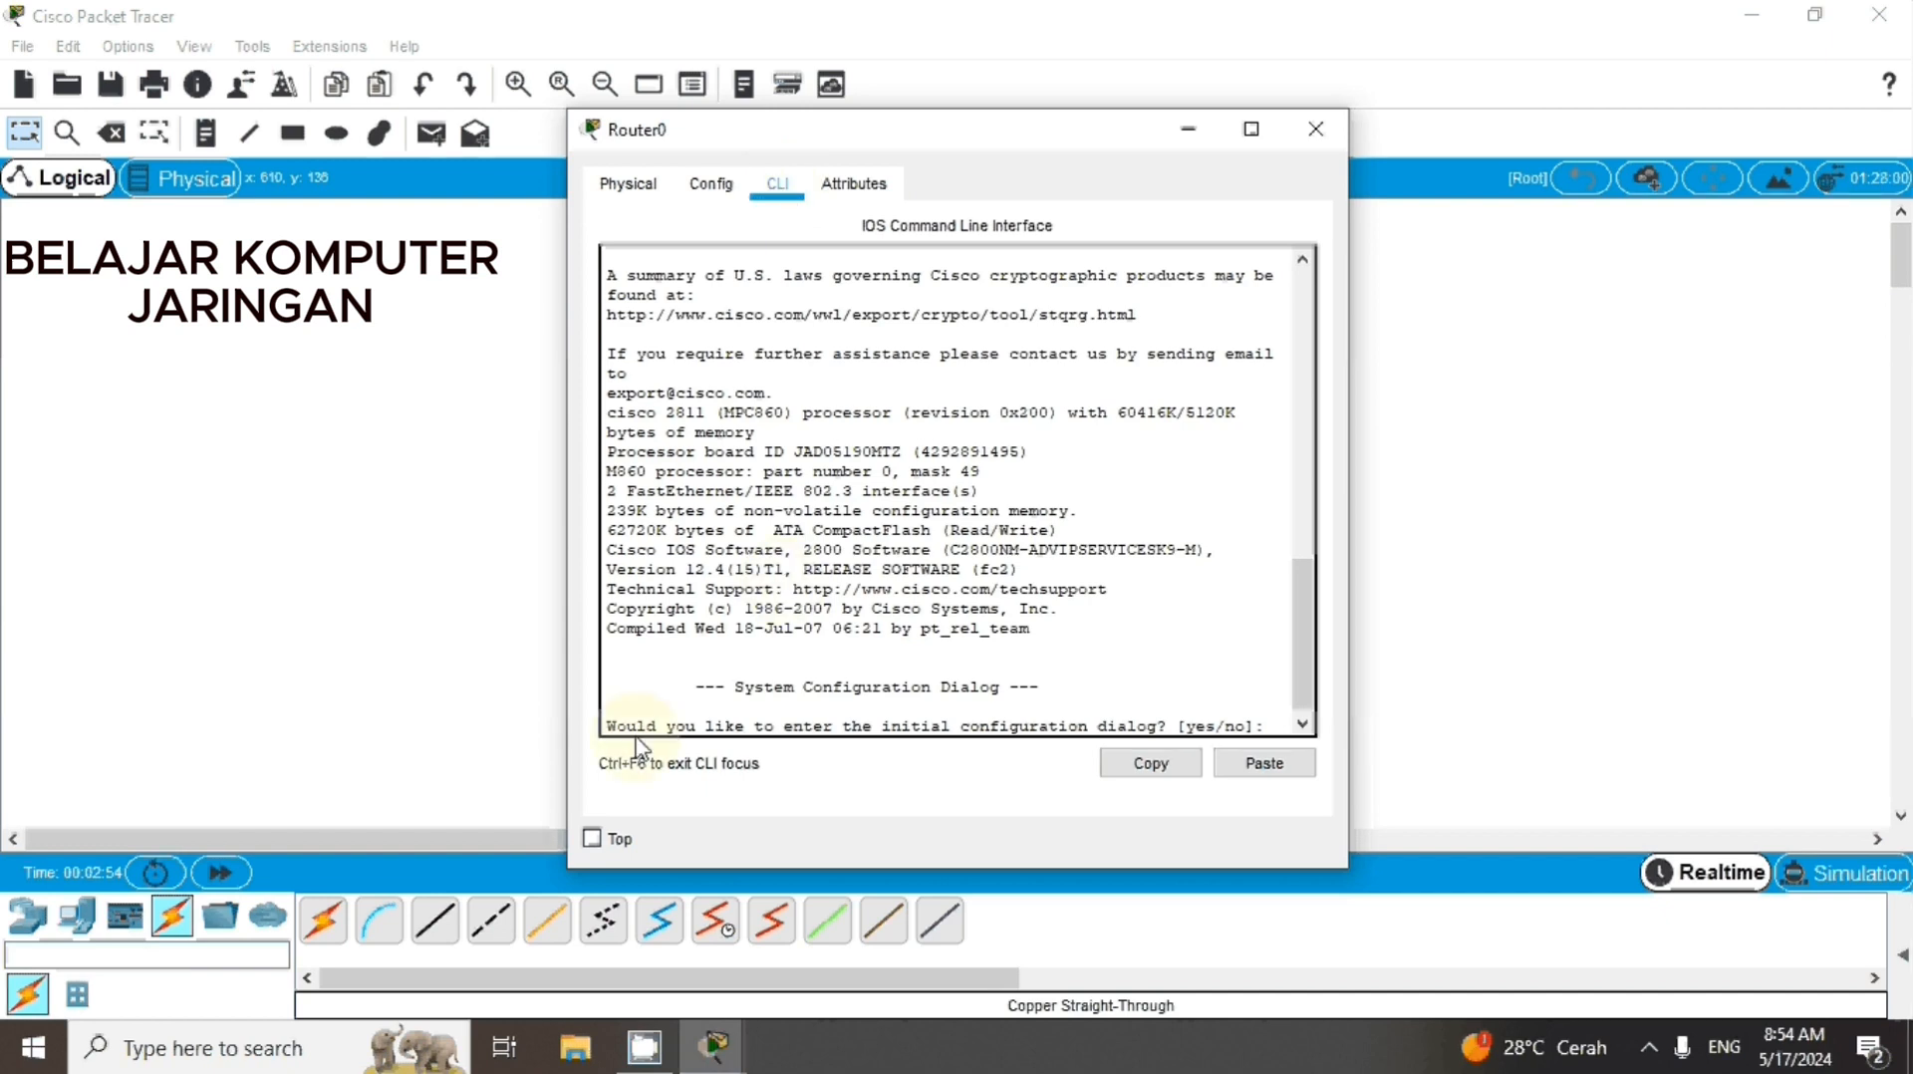
{"action": "left_click_drag", "start_coordinate": [610, 725], "coordinate": [1295, 738]}
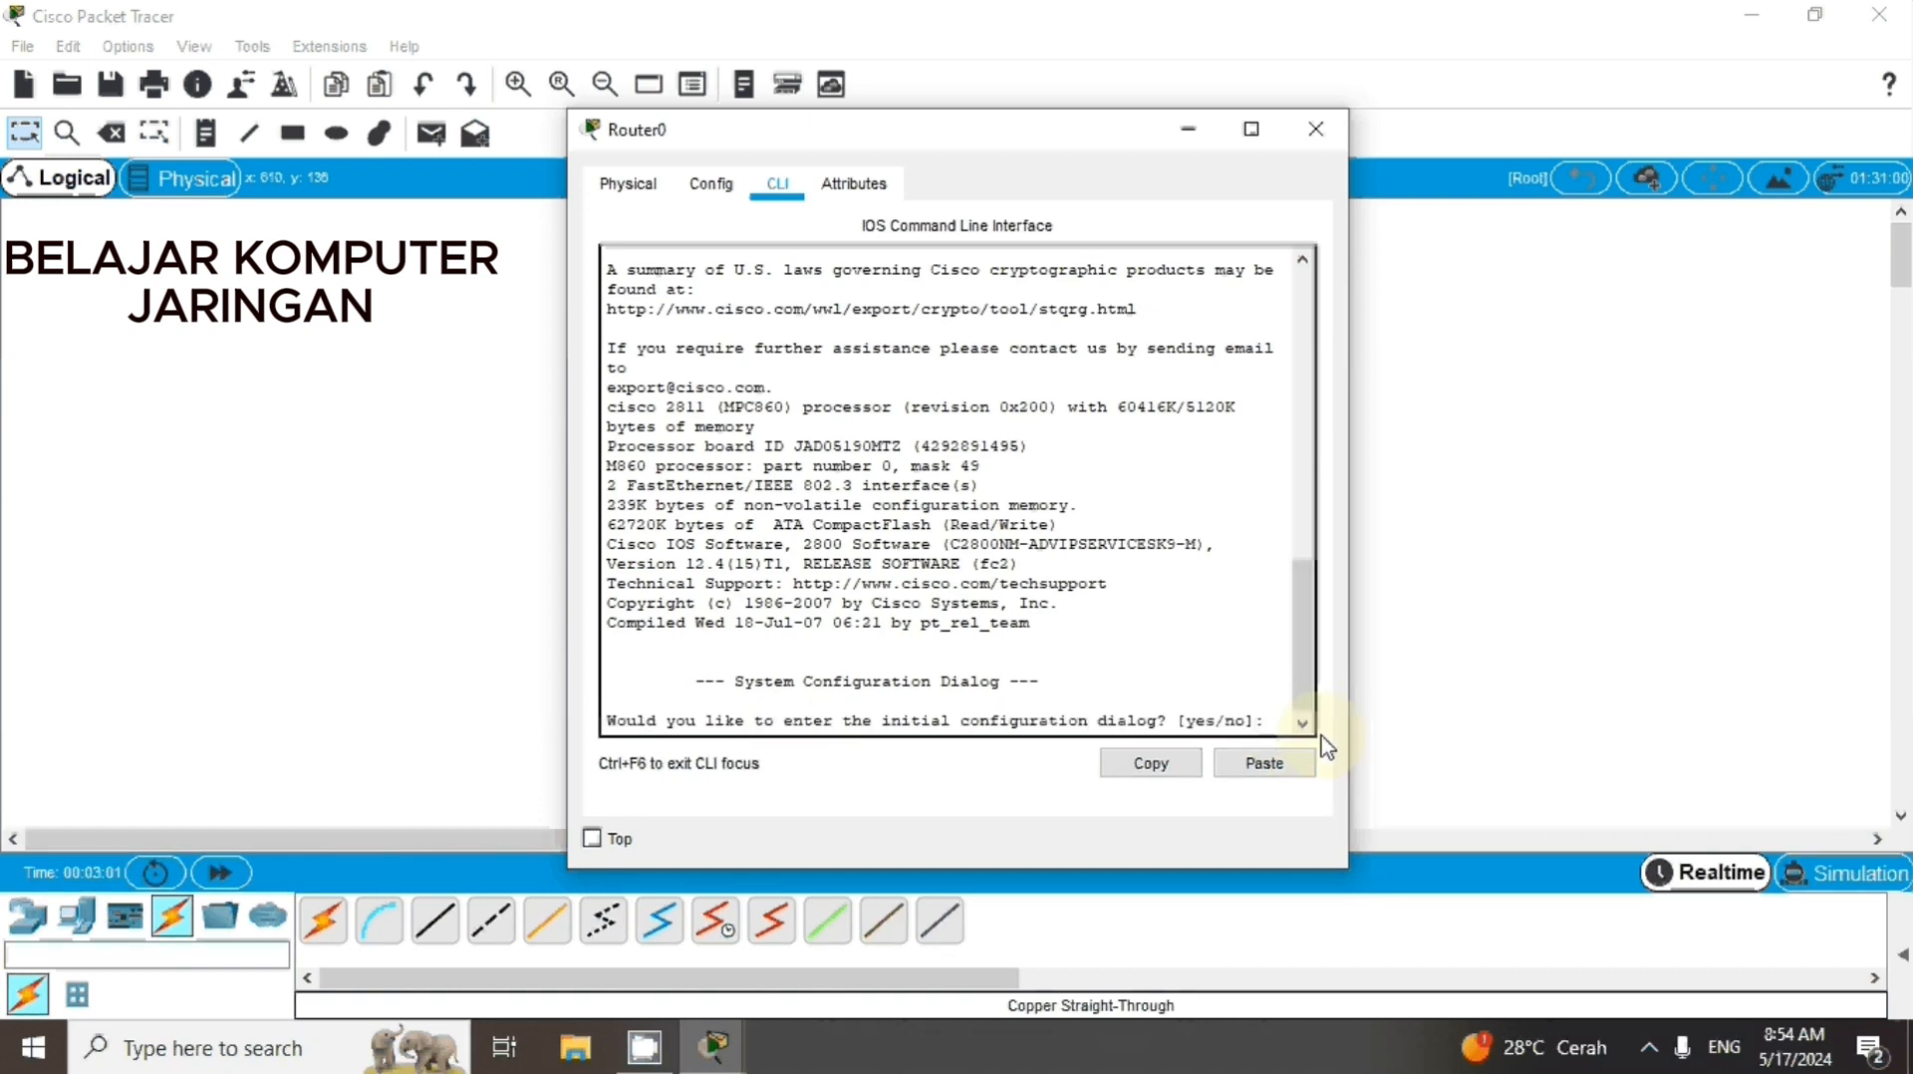
{"action": "type", "text": "n"}
{"action": "left_click_drag", "start_coordinate": [1273, 724], "coordinate": [1284, 725]}
{"action": "left_click", "coordinate": [1283, 725]}
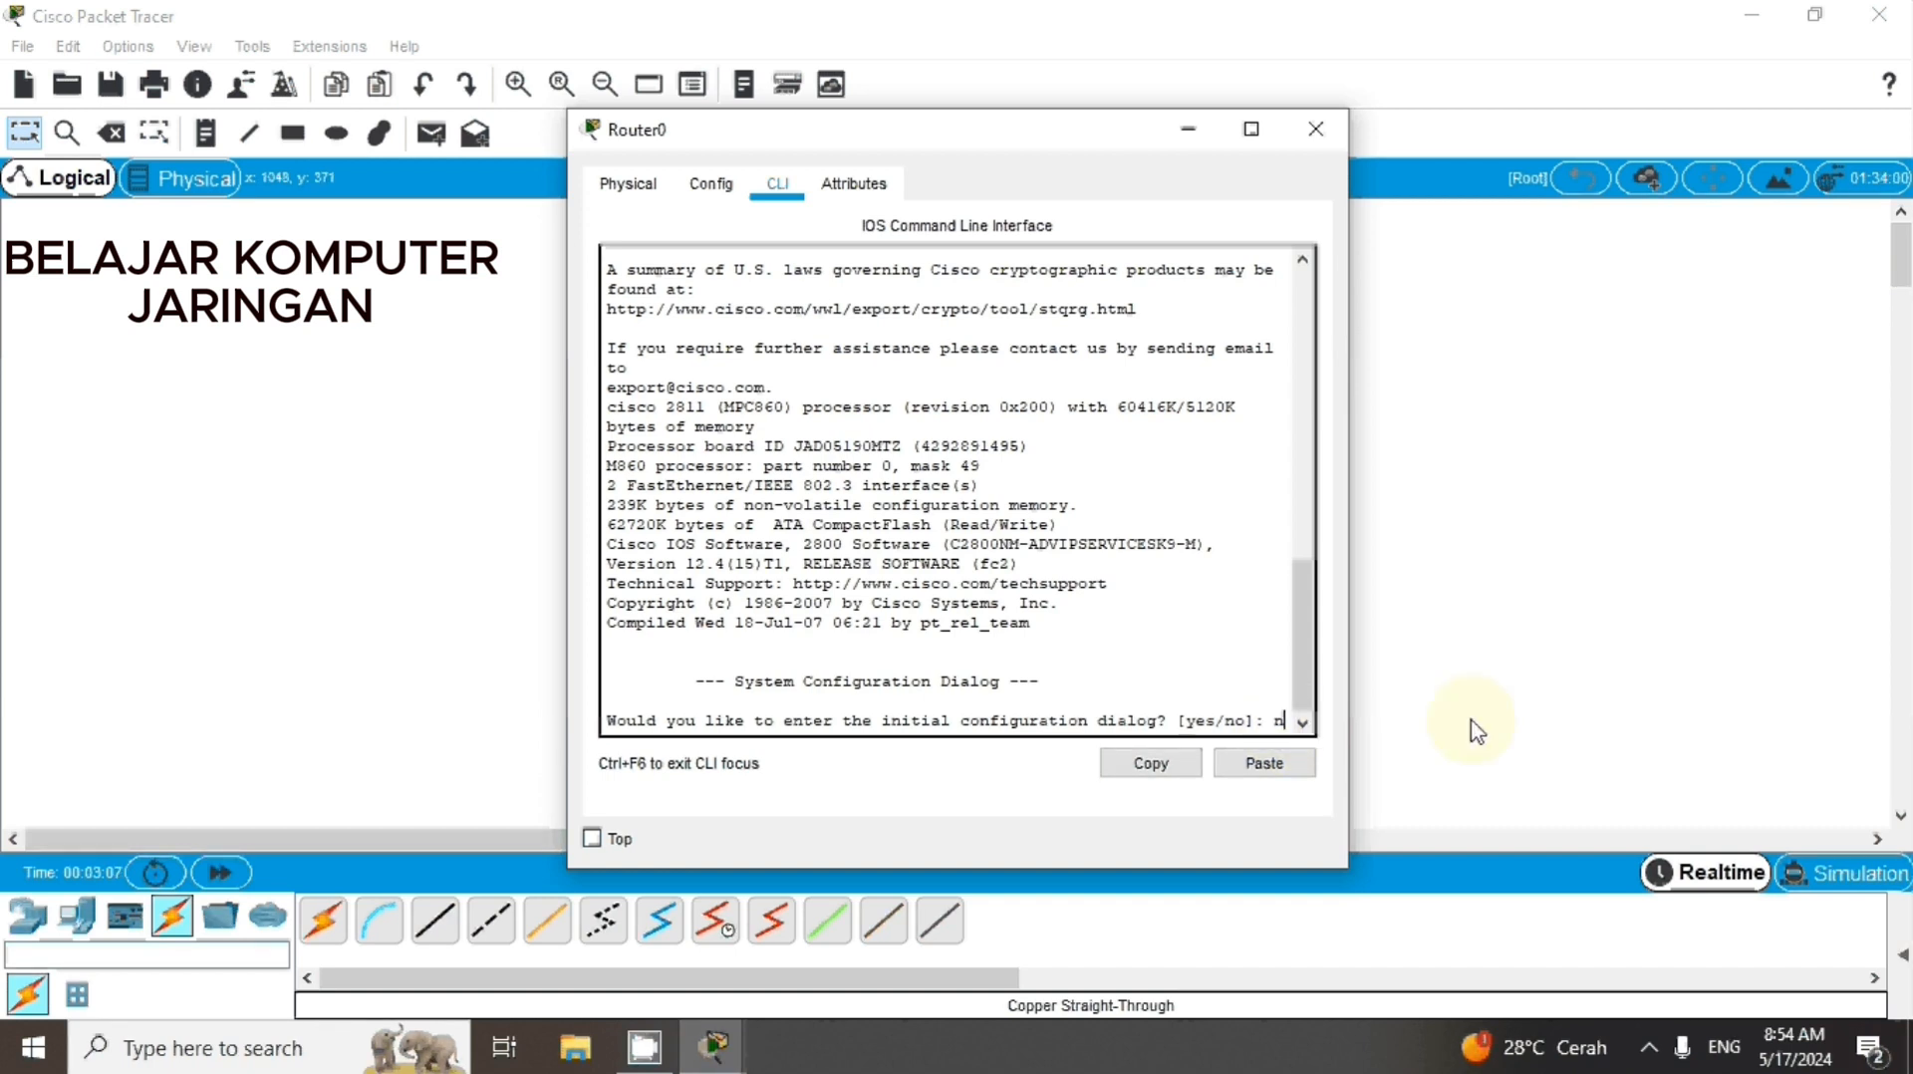
{"action": "key", "text": "Return"}
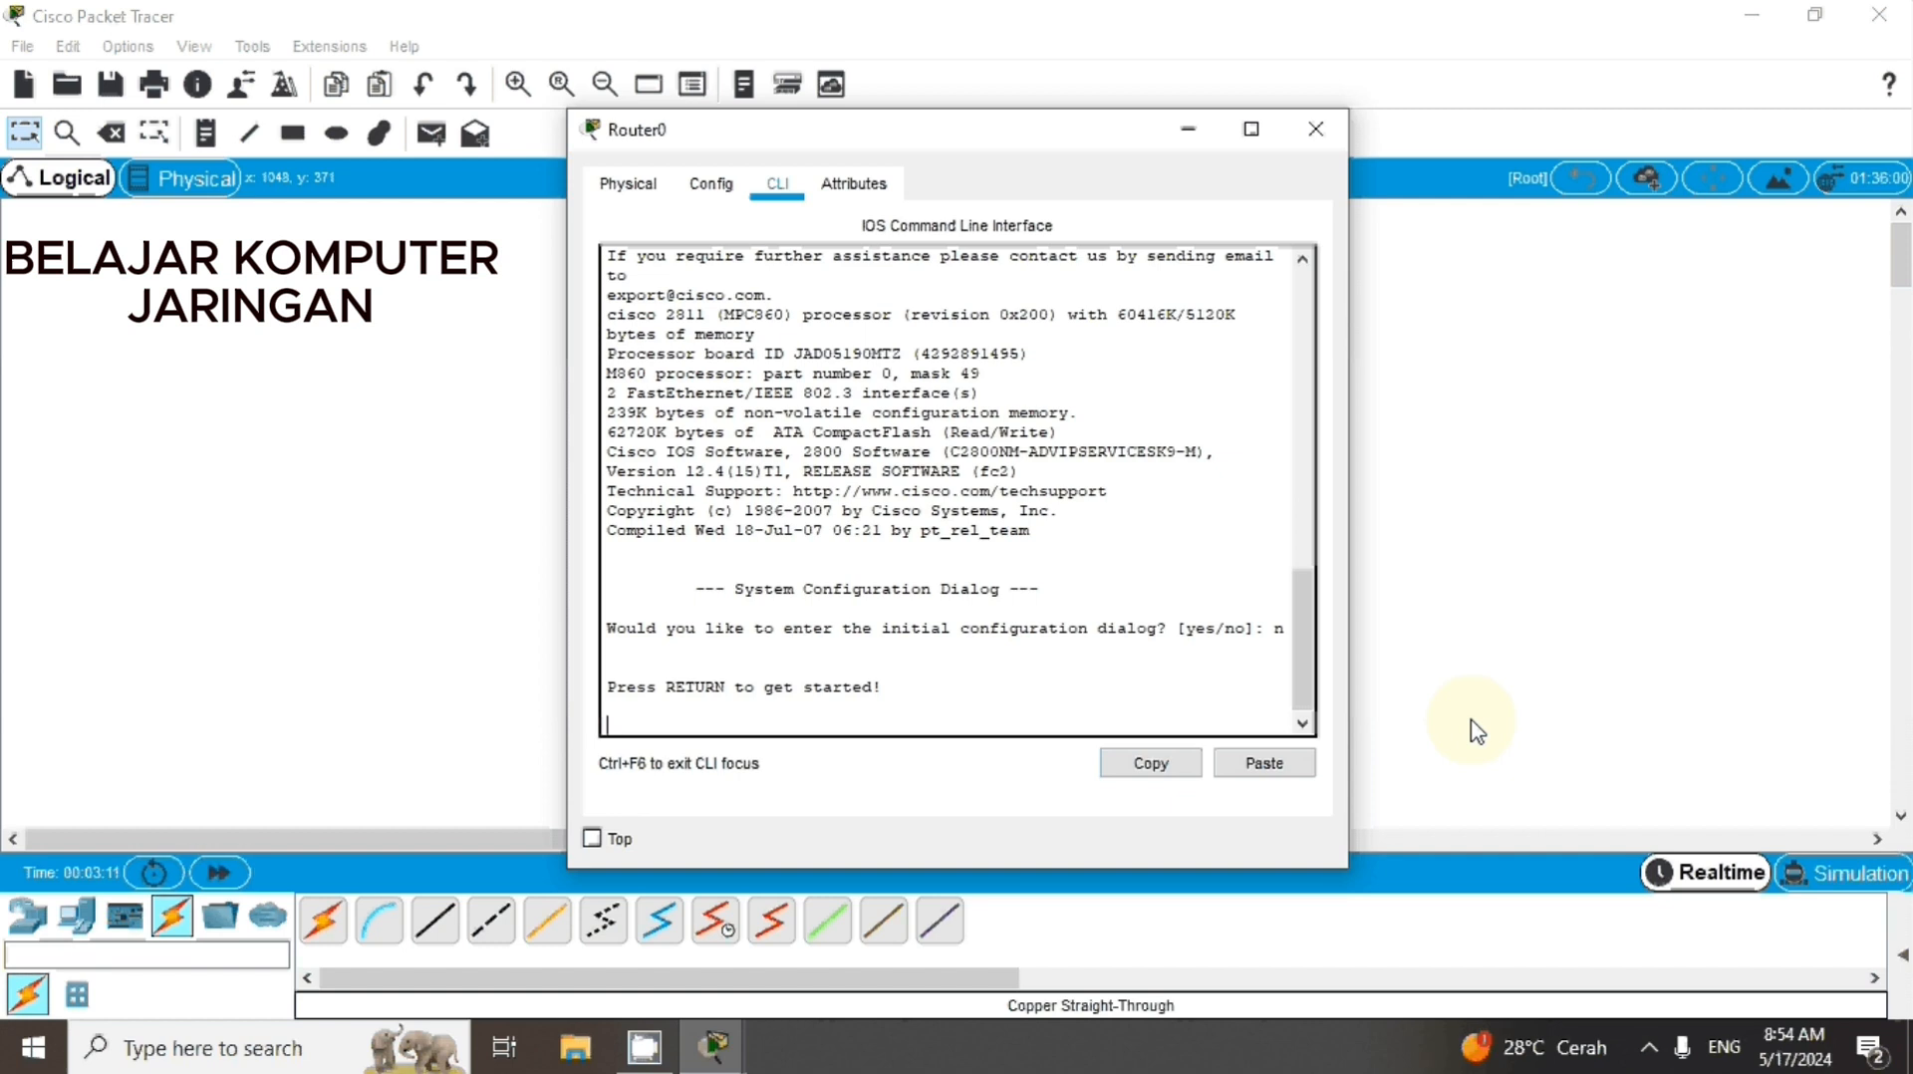
{"action": "key", "text": "Return"}
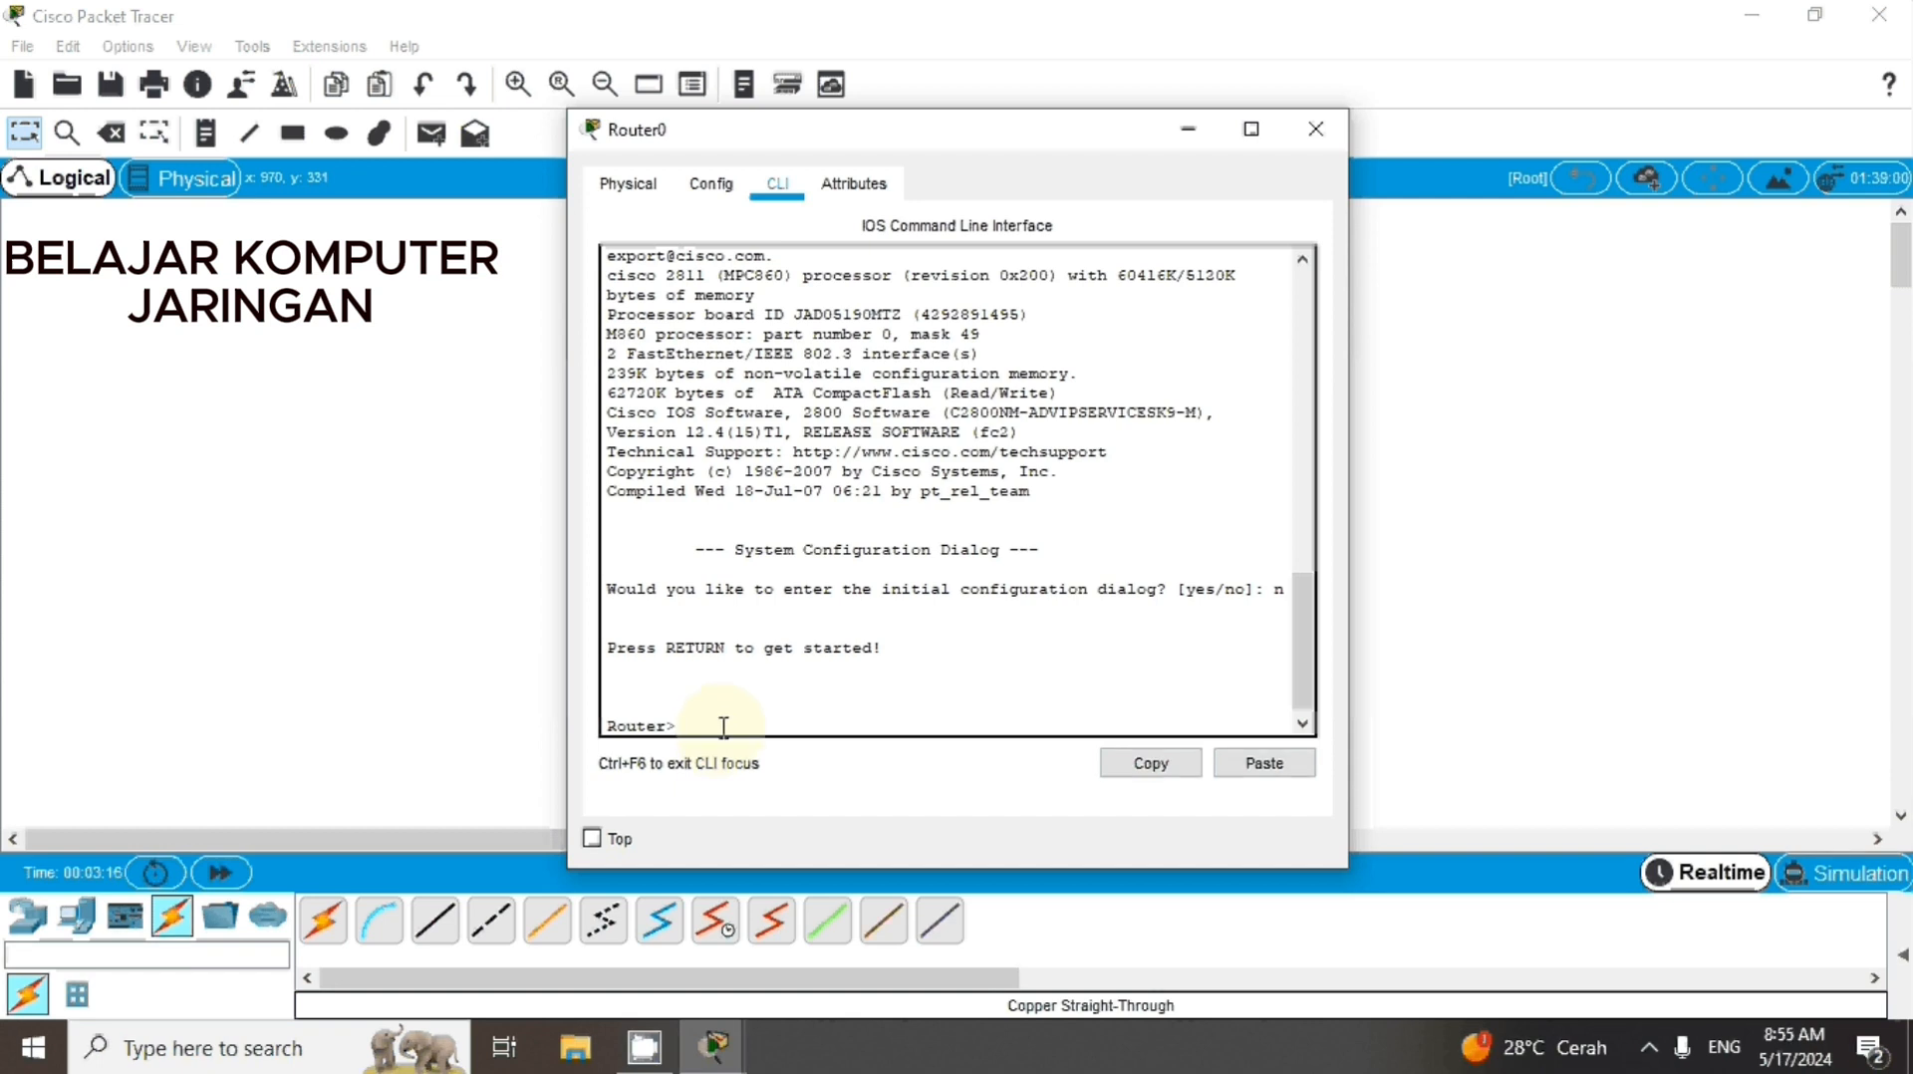
Enter privileged mode with enable, and global configuration mode with configure terminal
{"action": "type", "text": "enable"}
{"action": "left_click_drag", "start_coordinate": [751, 734], "coordinate": [678, 735]}
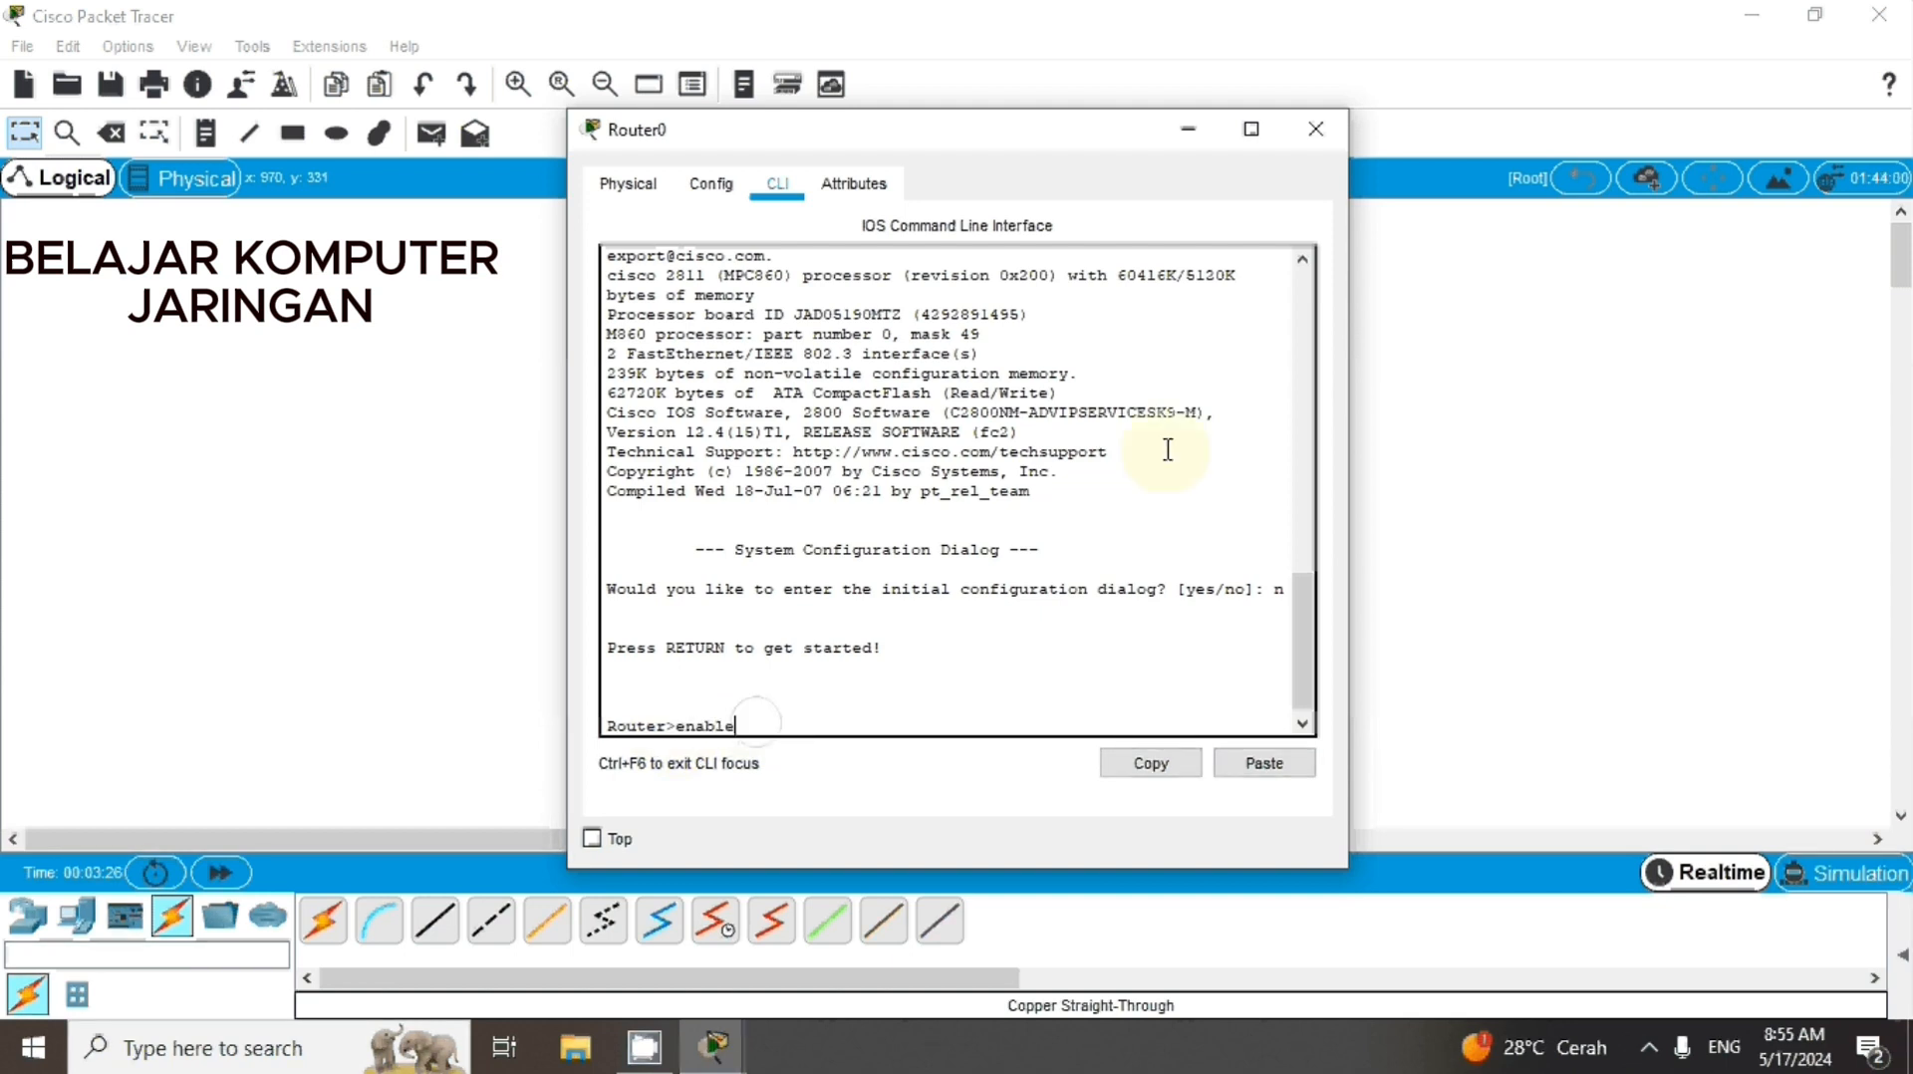
{"action": "key", "text": "Return"}
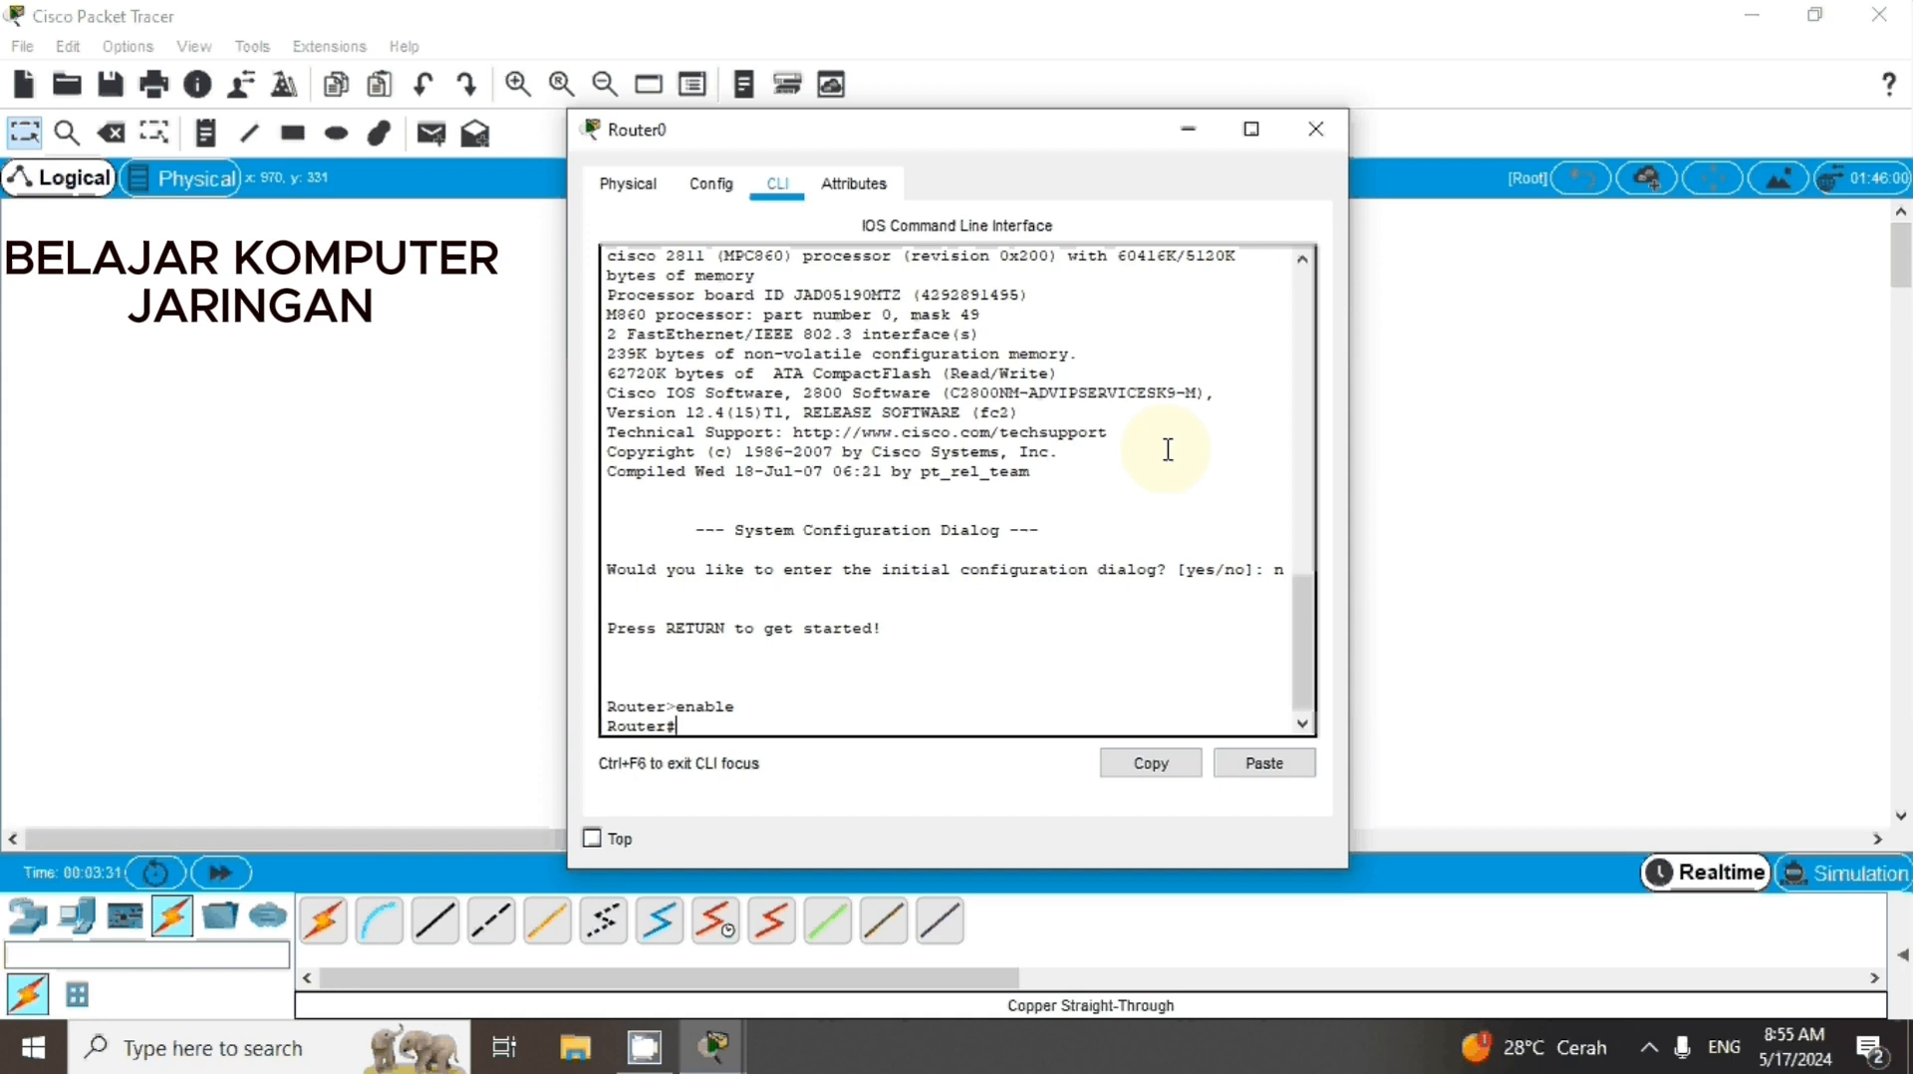
{"action": "type", "text": "configure terminal"}
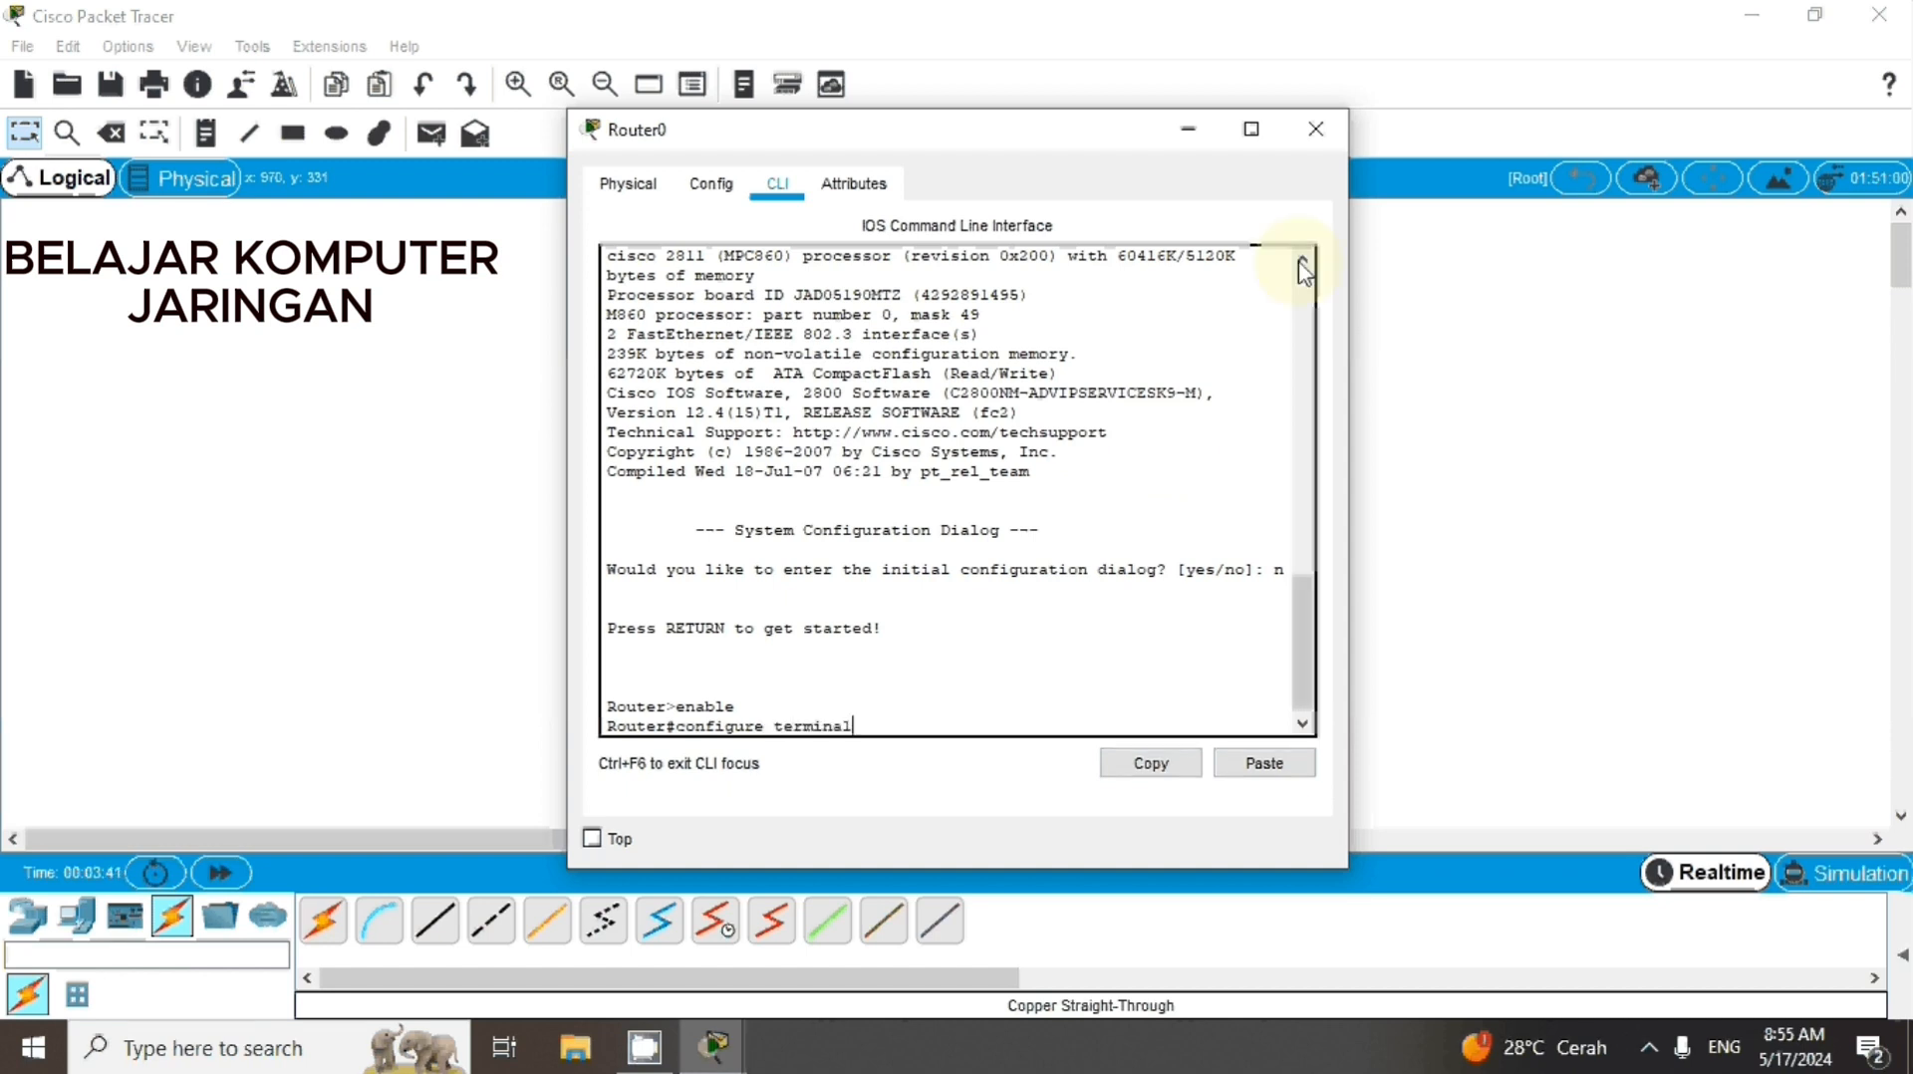
{"action": "key", "text": "Return"}
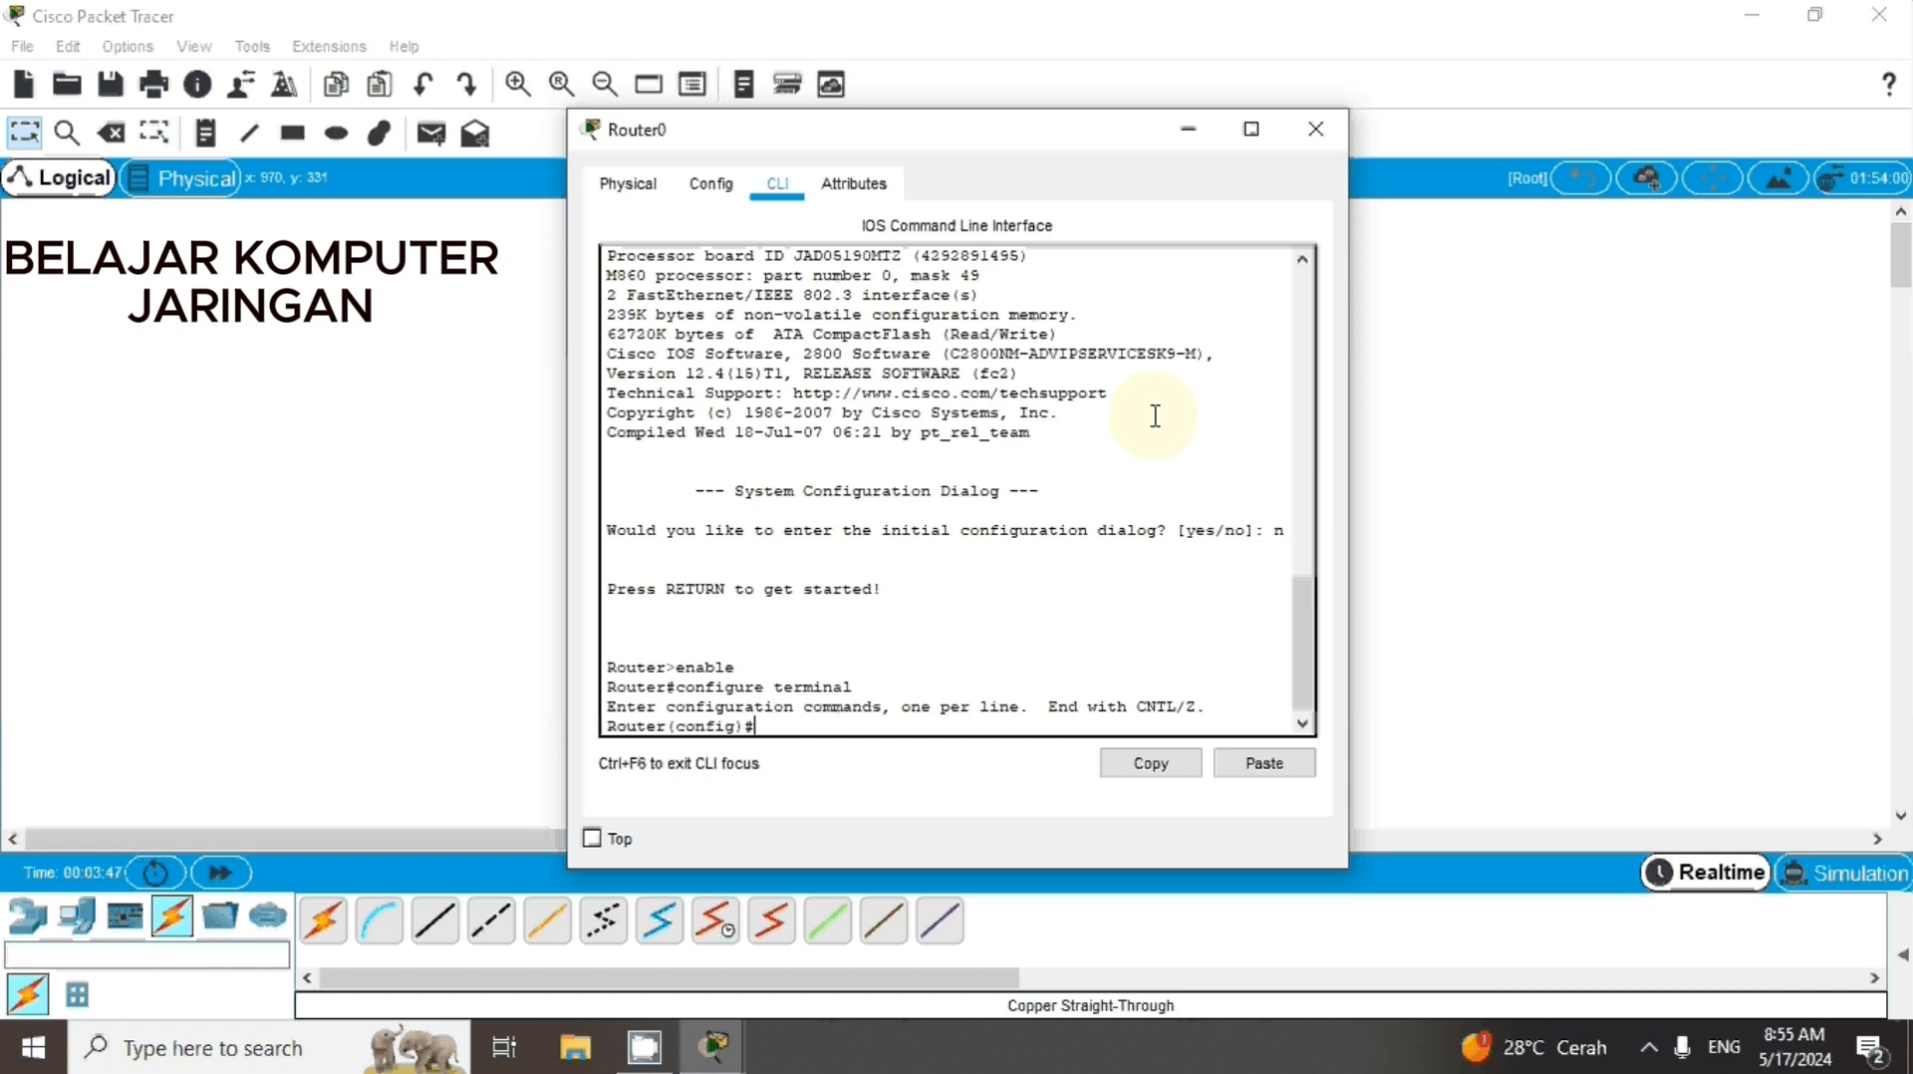
Enter configuration mode for the router's fa0/0 interface with the command interface fa0/0
{"action": "type", "text": "interface fa0/0"}
{"action": "key", "text": "Return"}
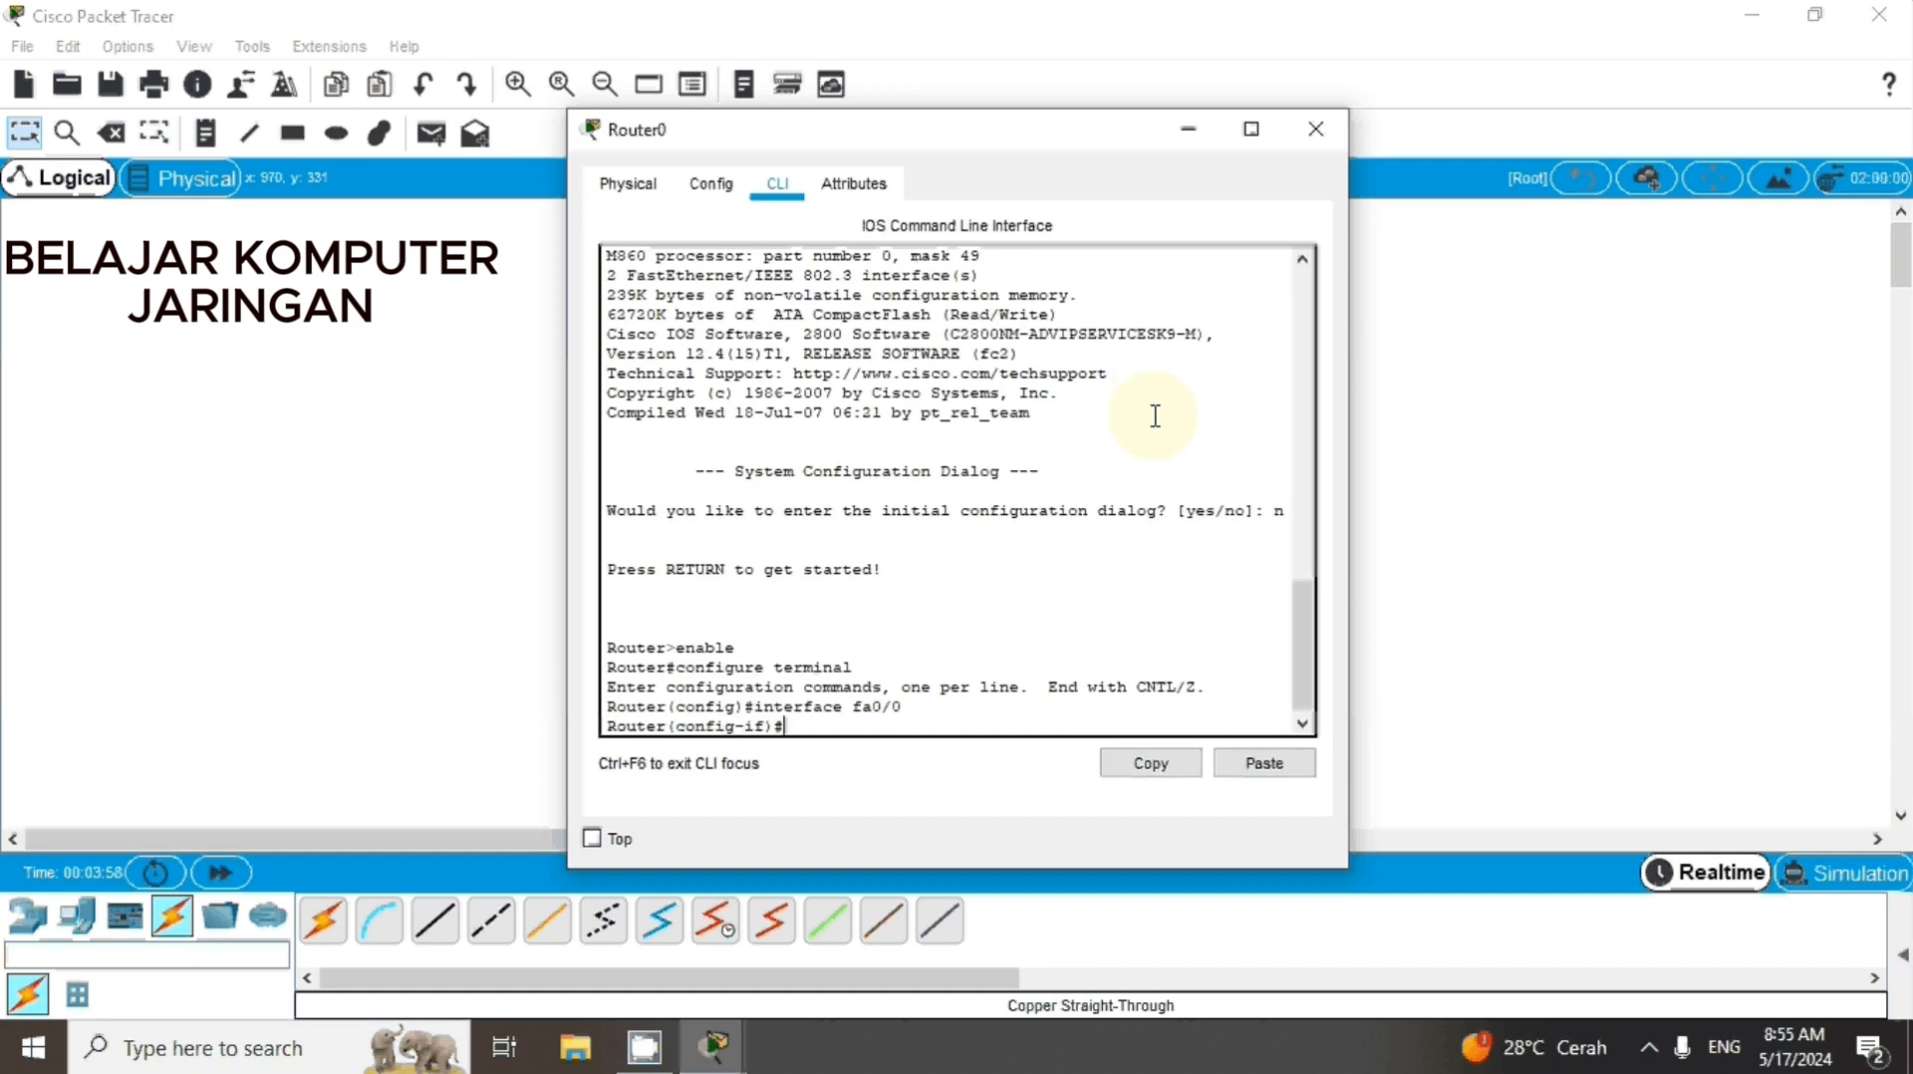
Assign the fa0/0 interface its address with the command ip address 192.168.0.1 255.255.255.0
{"action": "type", "text": "ip address 192.168."}
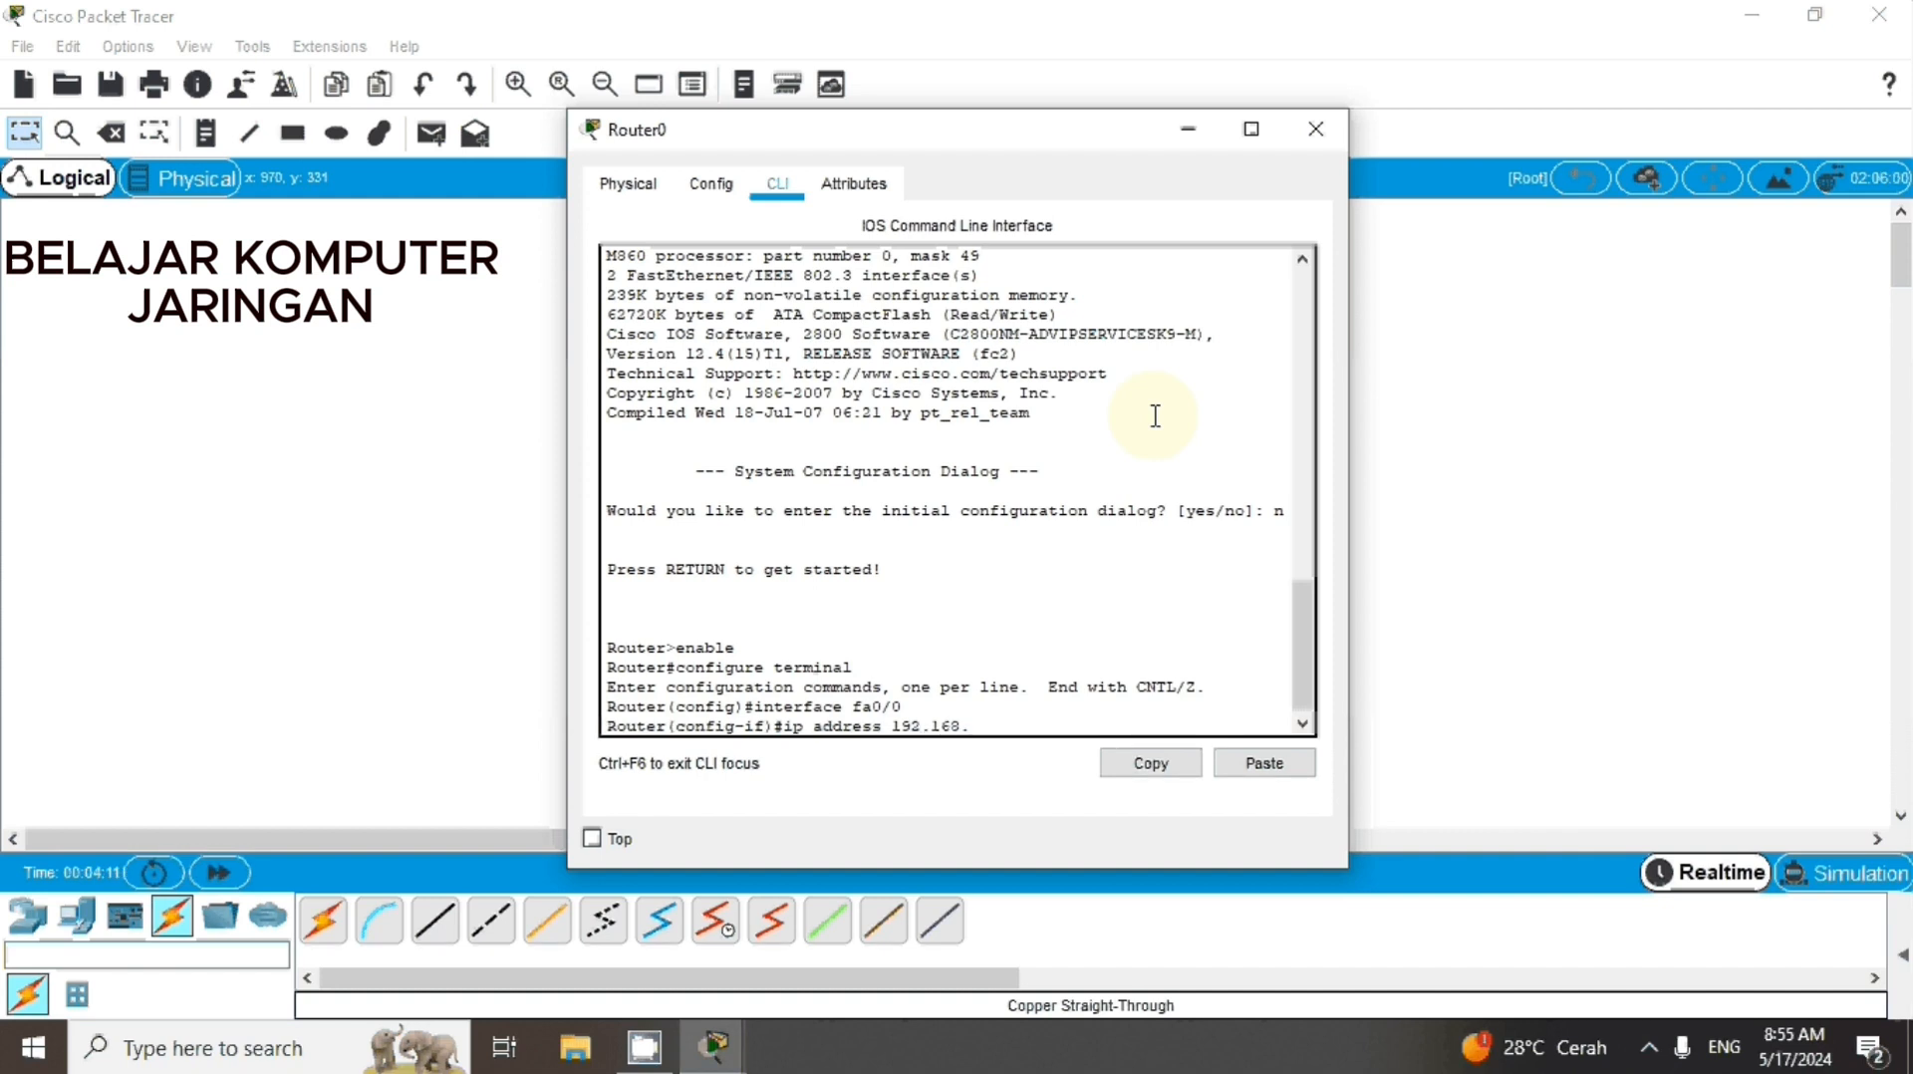
{"action": "type", "text": "0.1 255.255.255.0"}
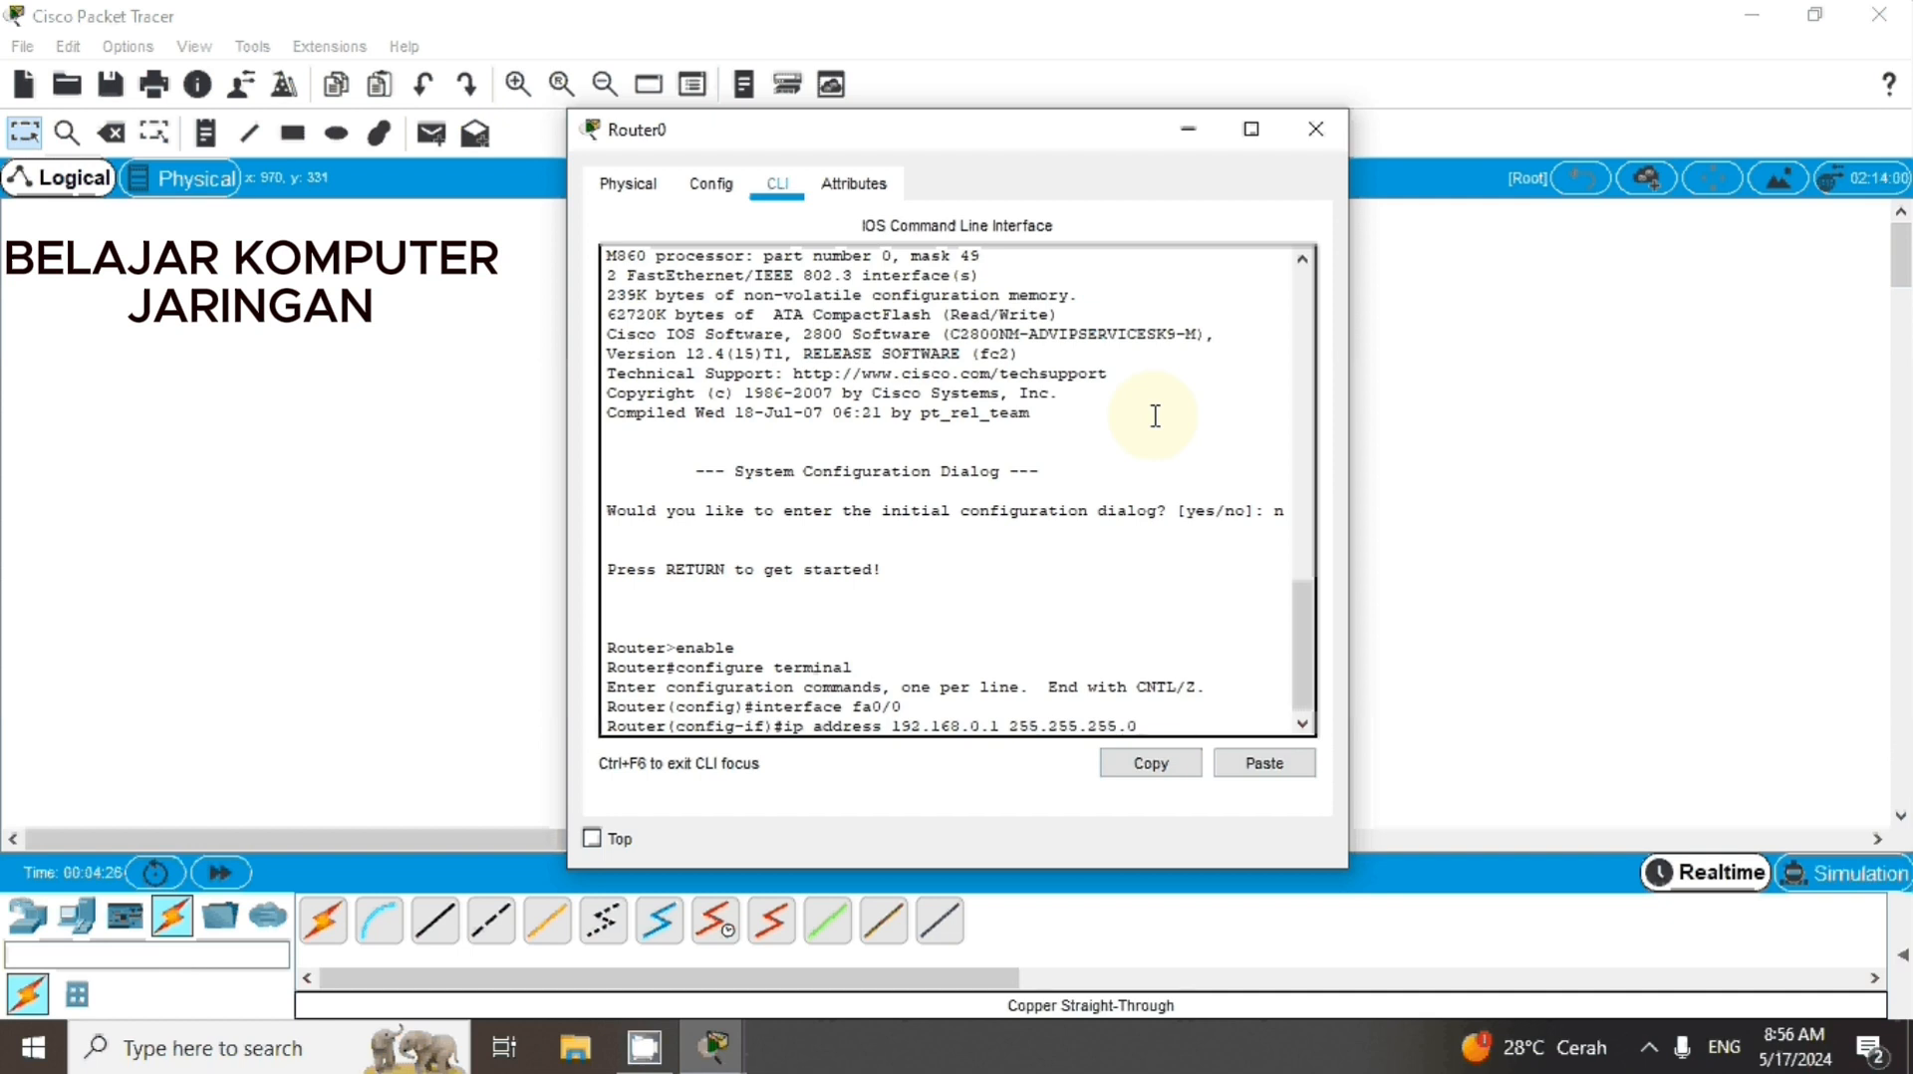
{"action": "key", "text": "Return"}
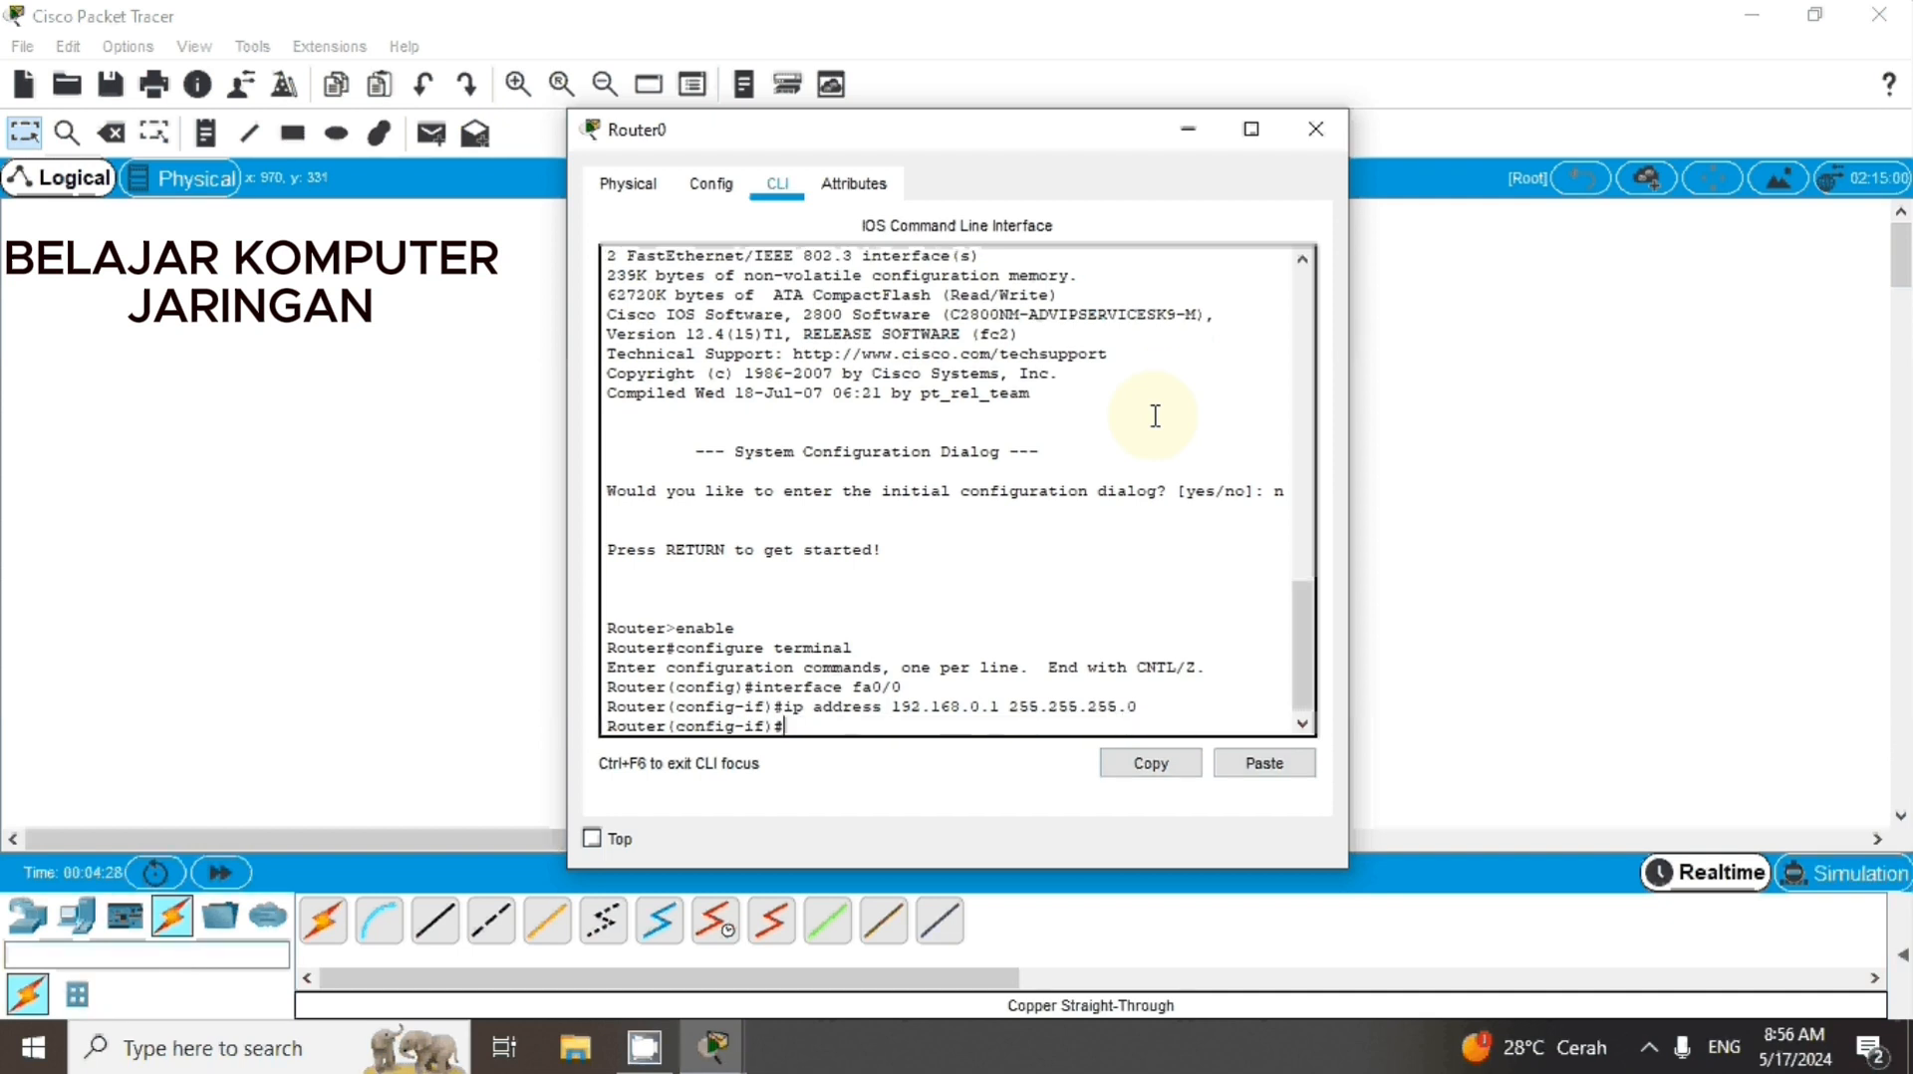
Enable the fa0/0 interface with no shutdown, and return to global configuration mode with exit
{"action": "type", "text": "no shutdown"}
{"action": "key", "text": "Return"}
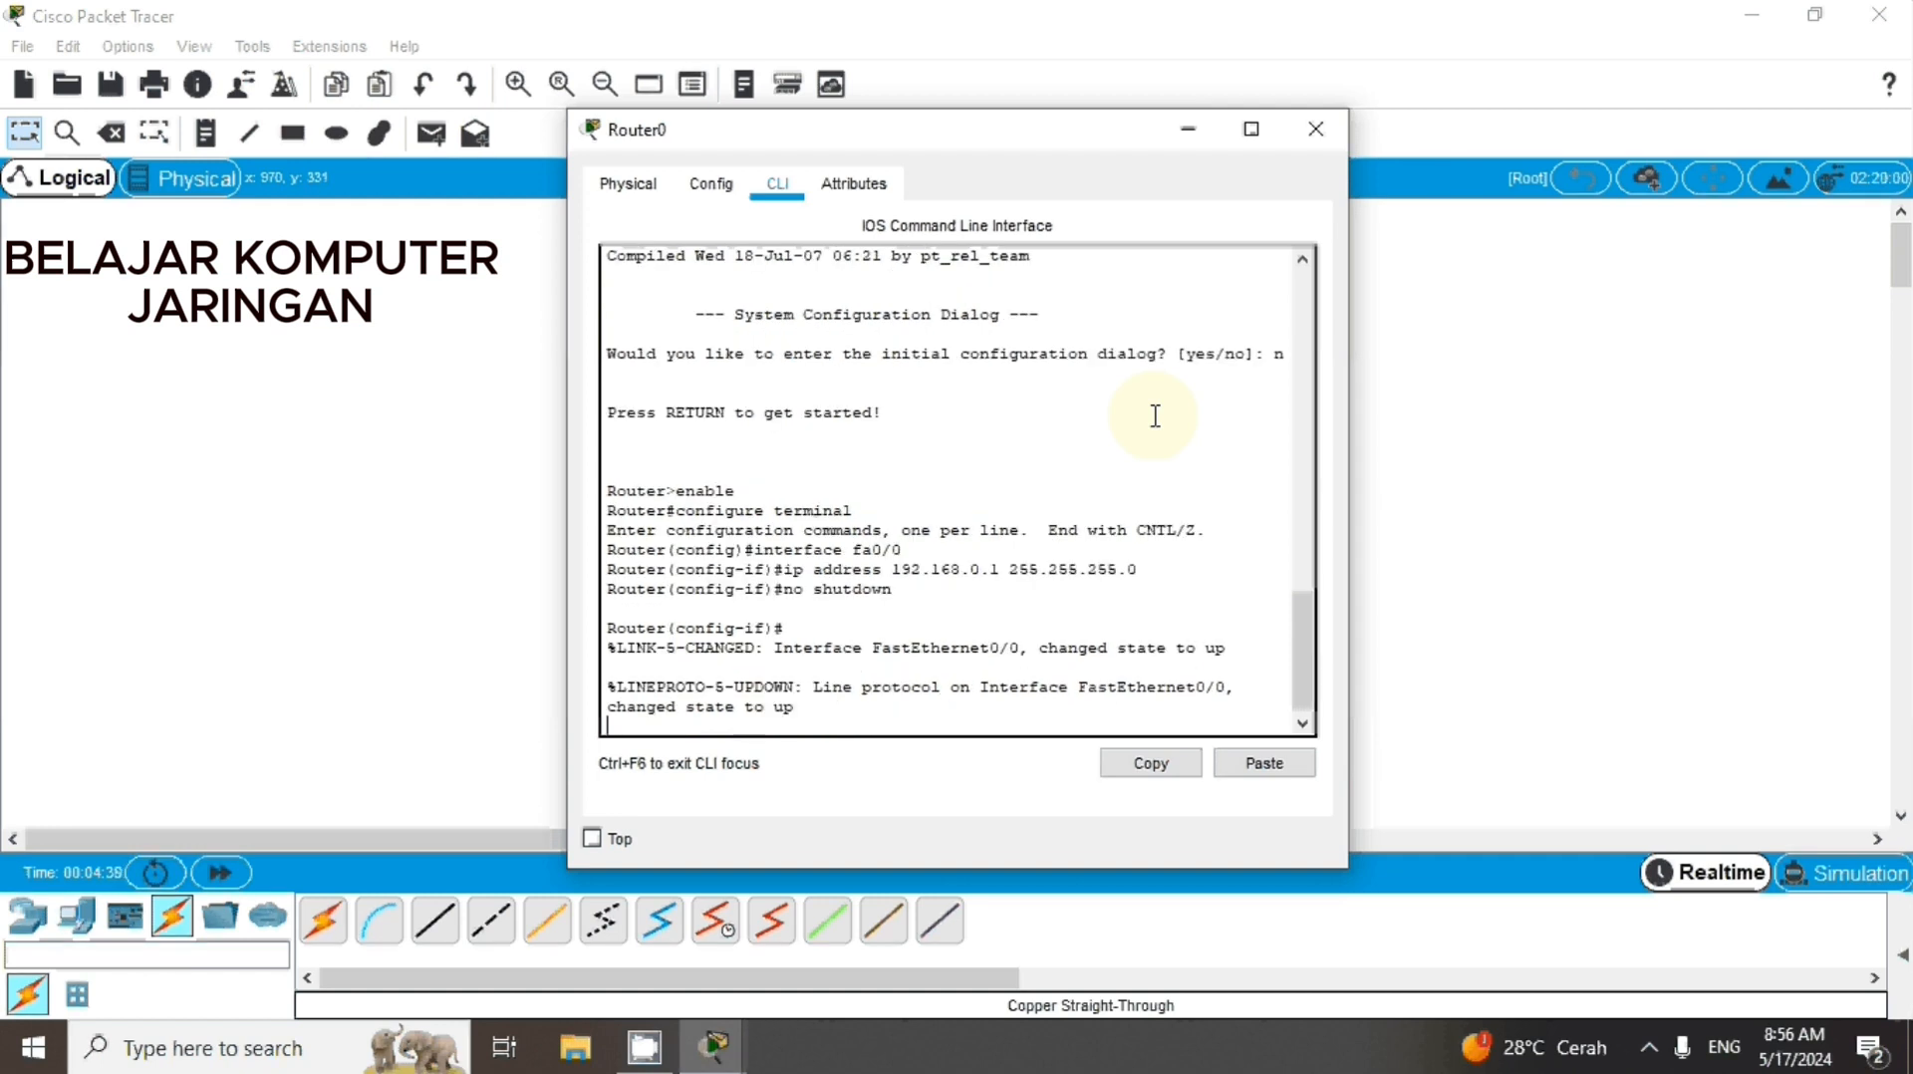
{"action": "key", "text": "Return"}
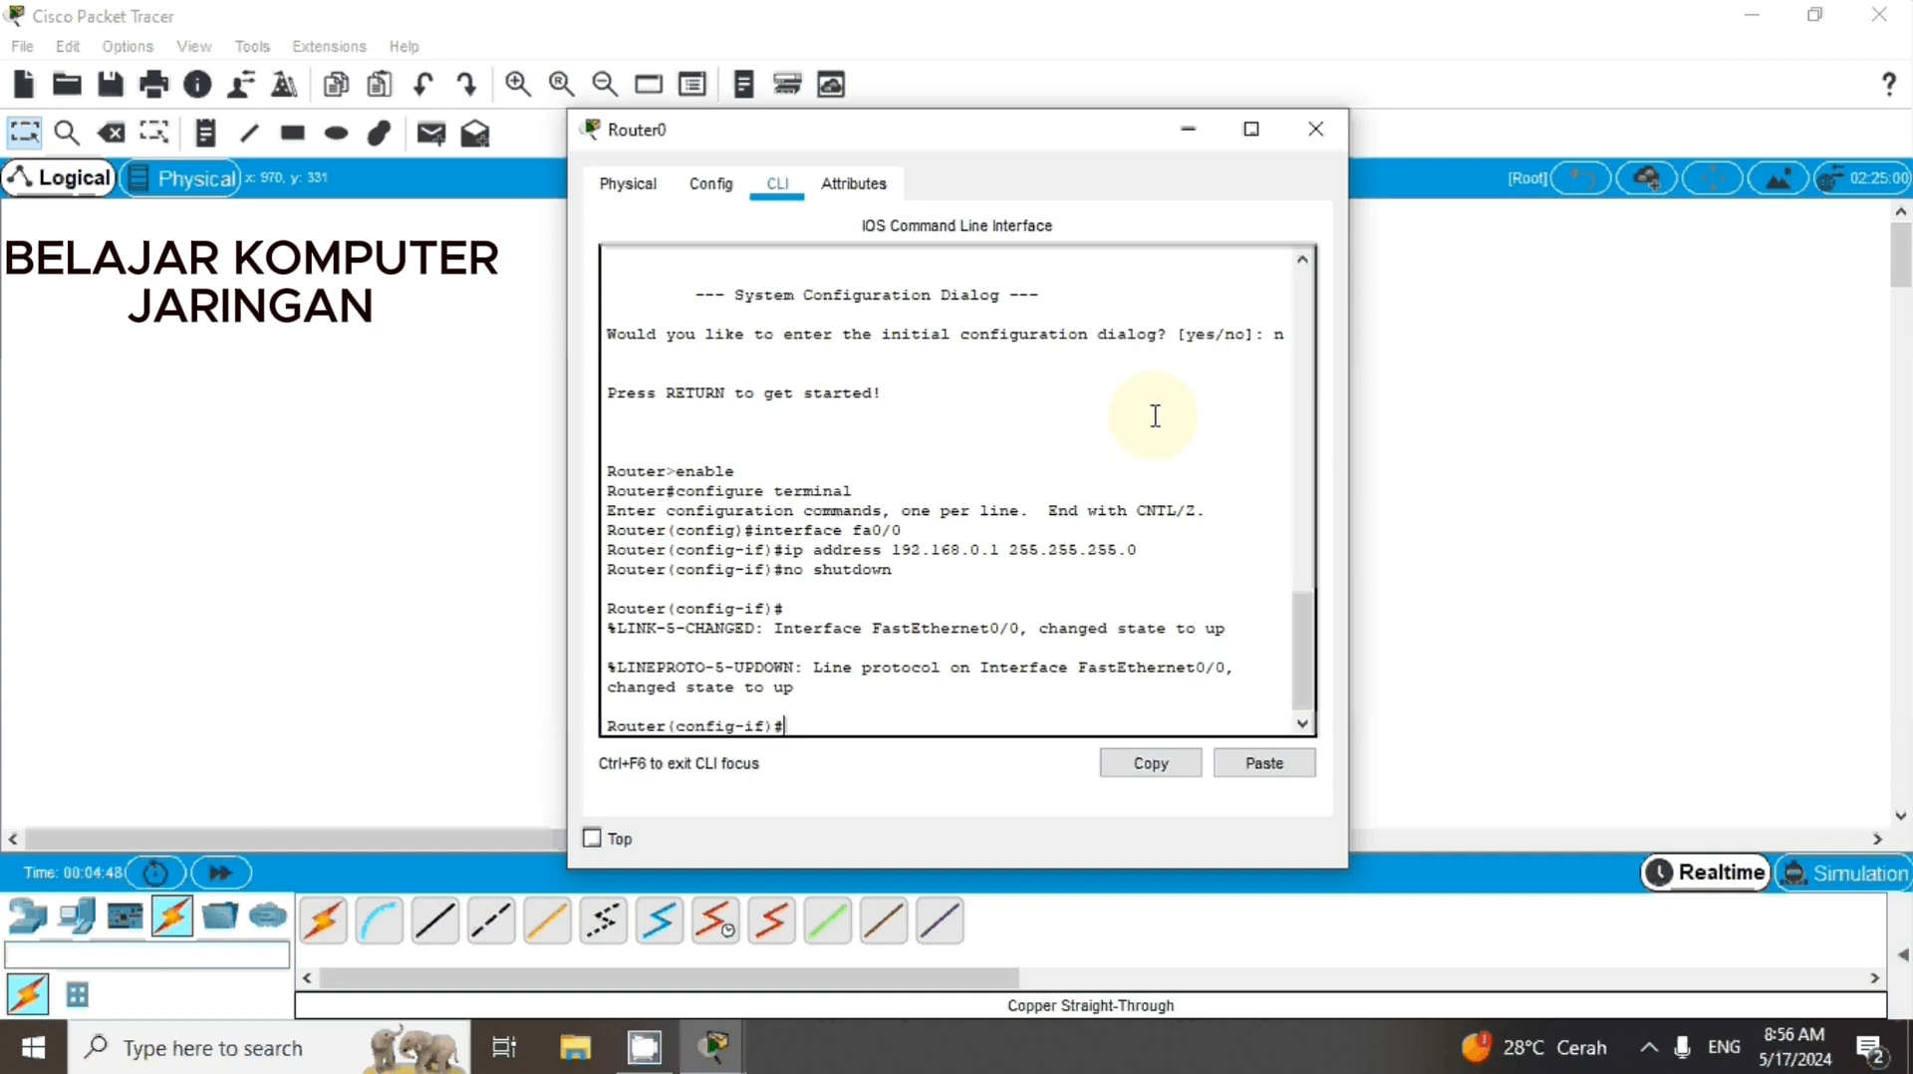
{"action": "type", "text": "exit"}
{"action": "key", "text": "Return"}
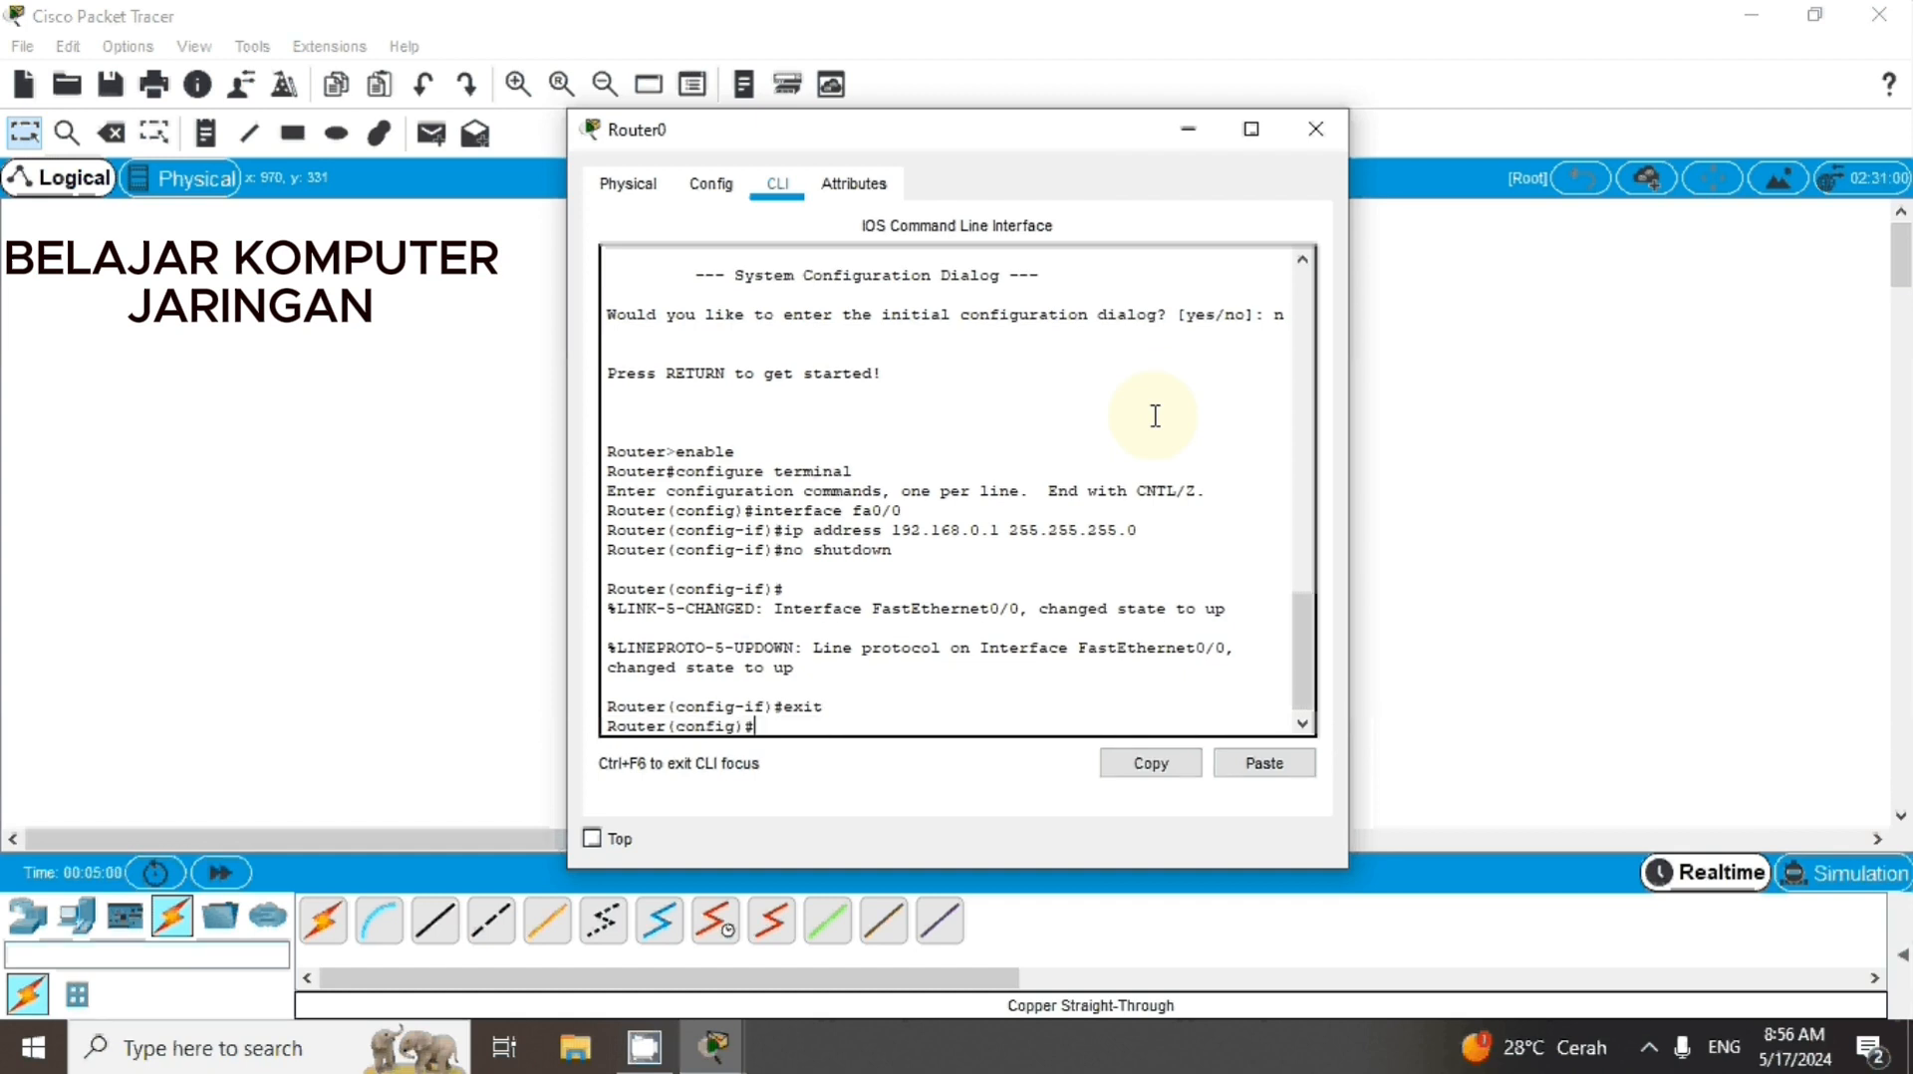
Try to create a DHCP pool with the command dhcp pool Latihan
{"action": "type", "text": "dhcp pool Latihan"}
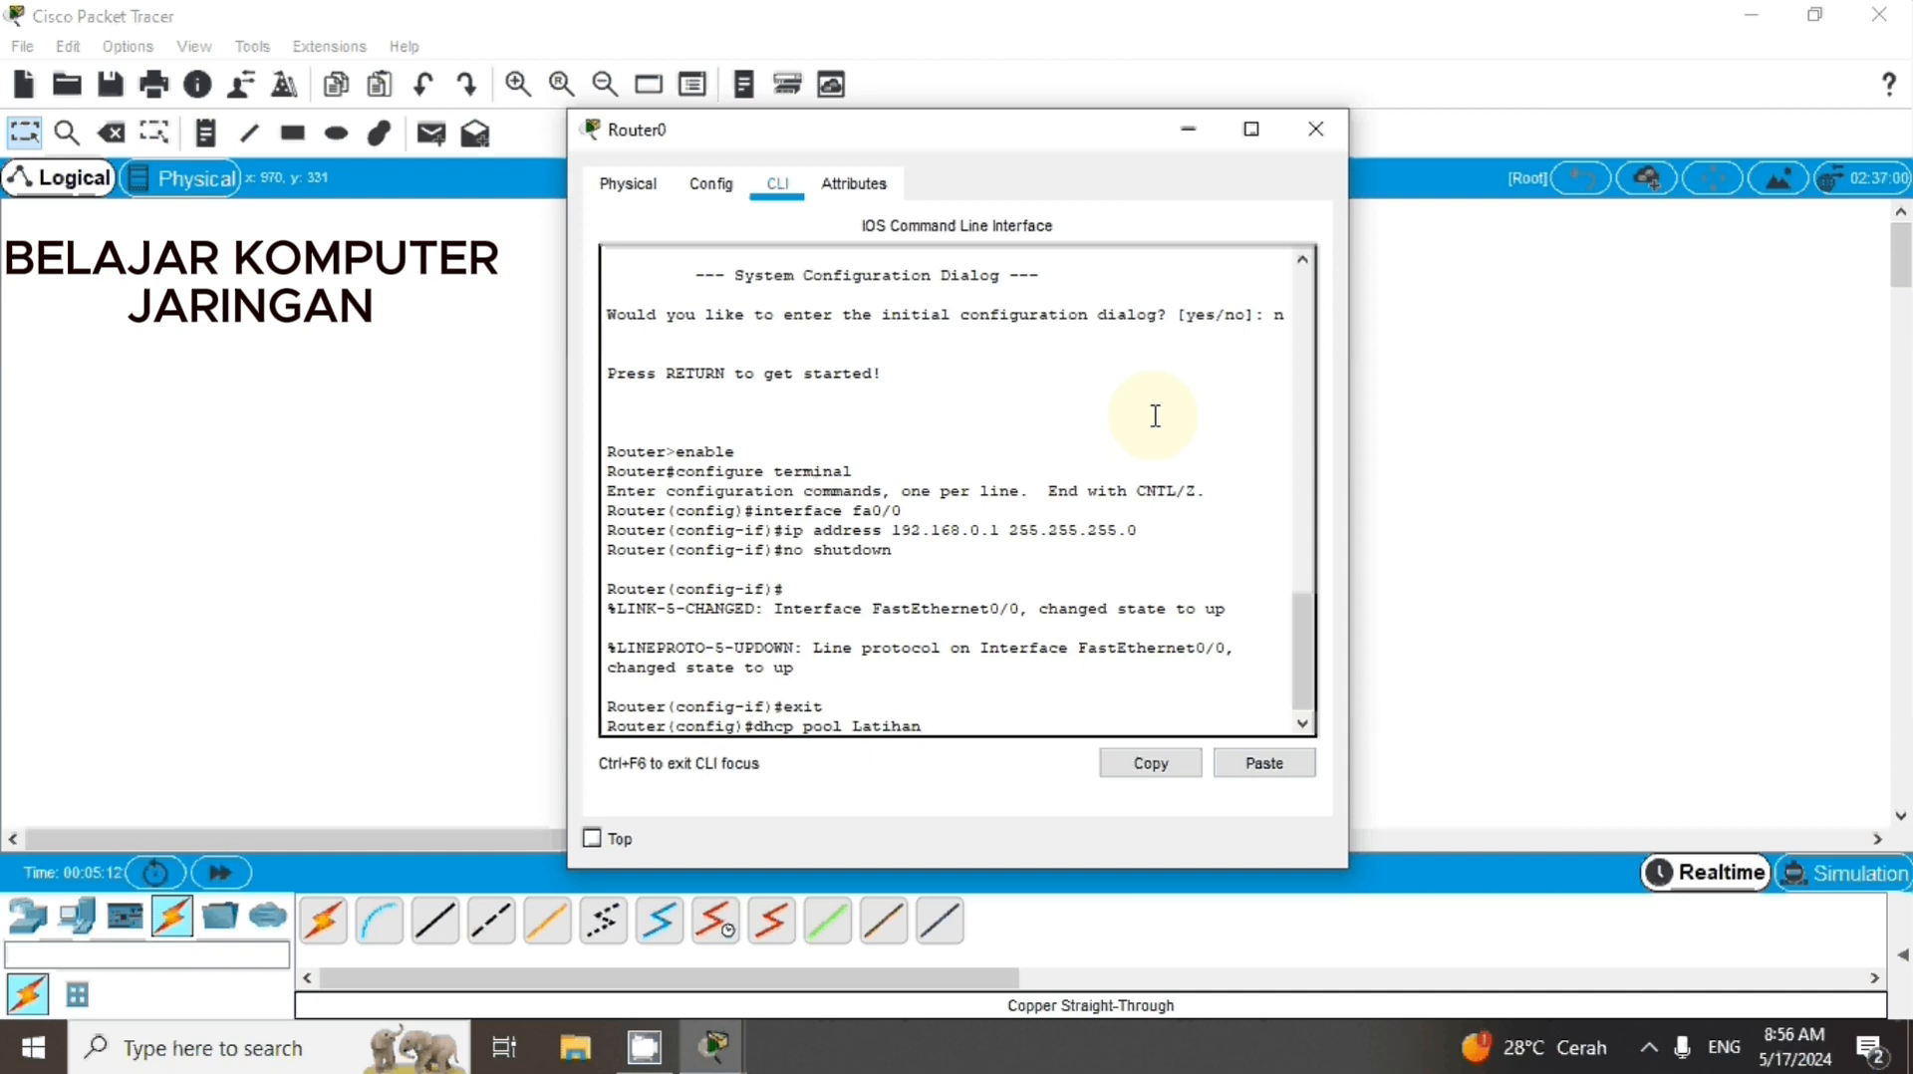
{"action": "key", "text": "Return"}
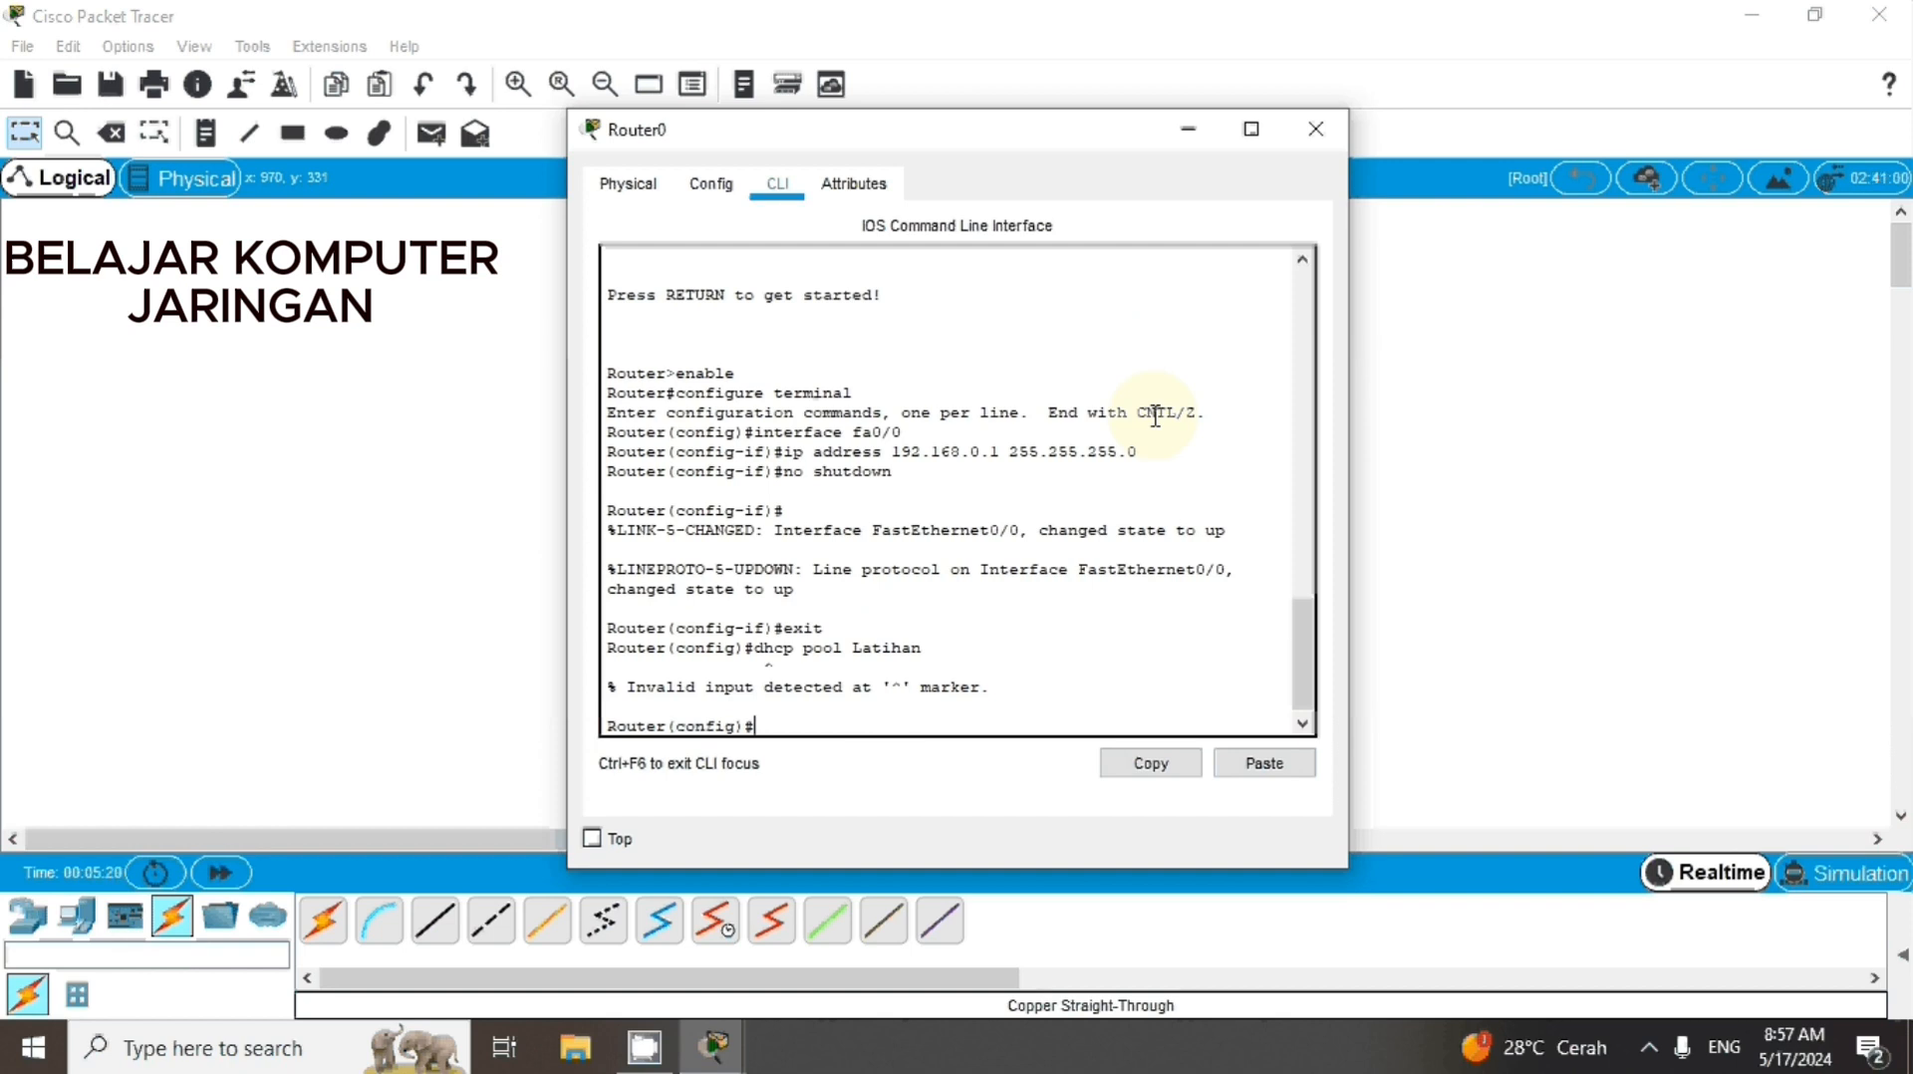
Create a DHCP pool named Latihan with the command ip dhcp pool Latihan
{"action": "type", "text": "ip dhcp pool Latihan"}
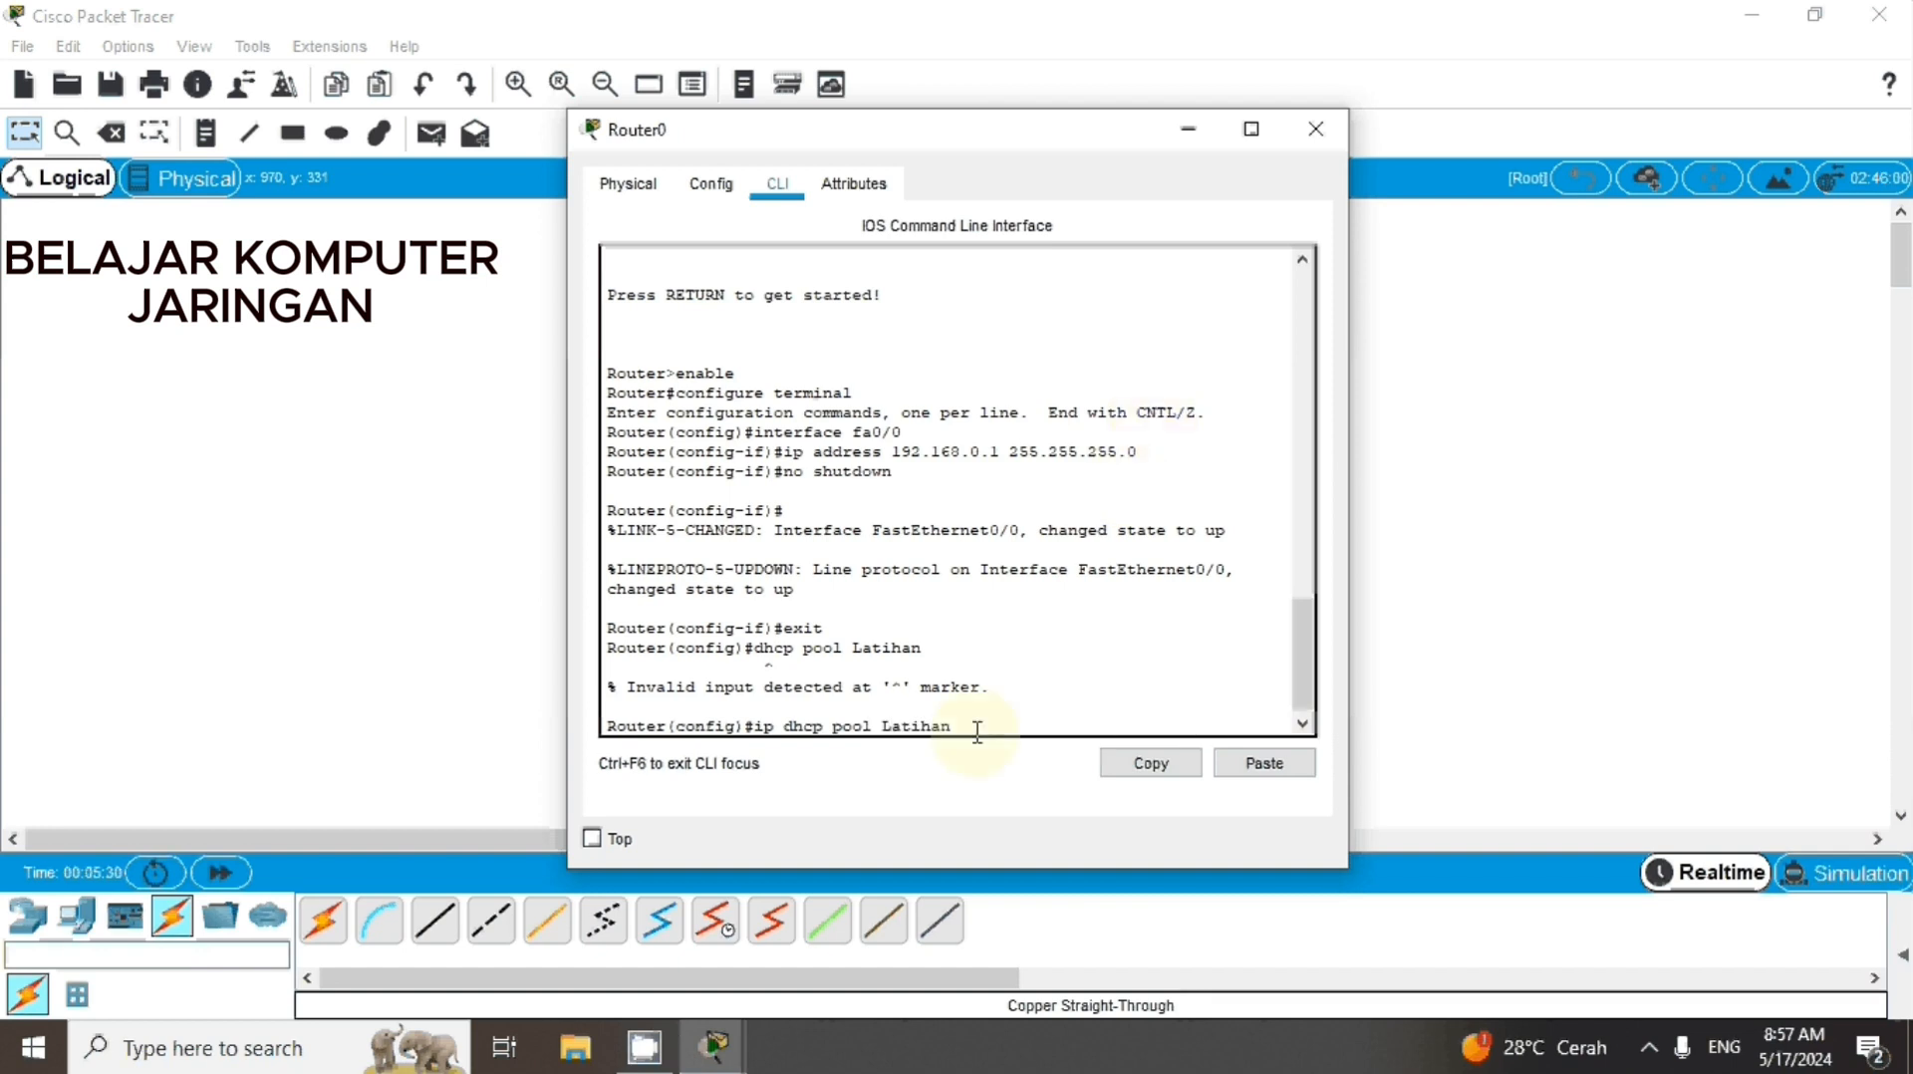
{"action": "left_click_drag", "start_coordinate": [955, 725], "coordinate": [745, 726]}
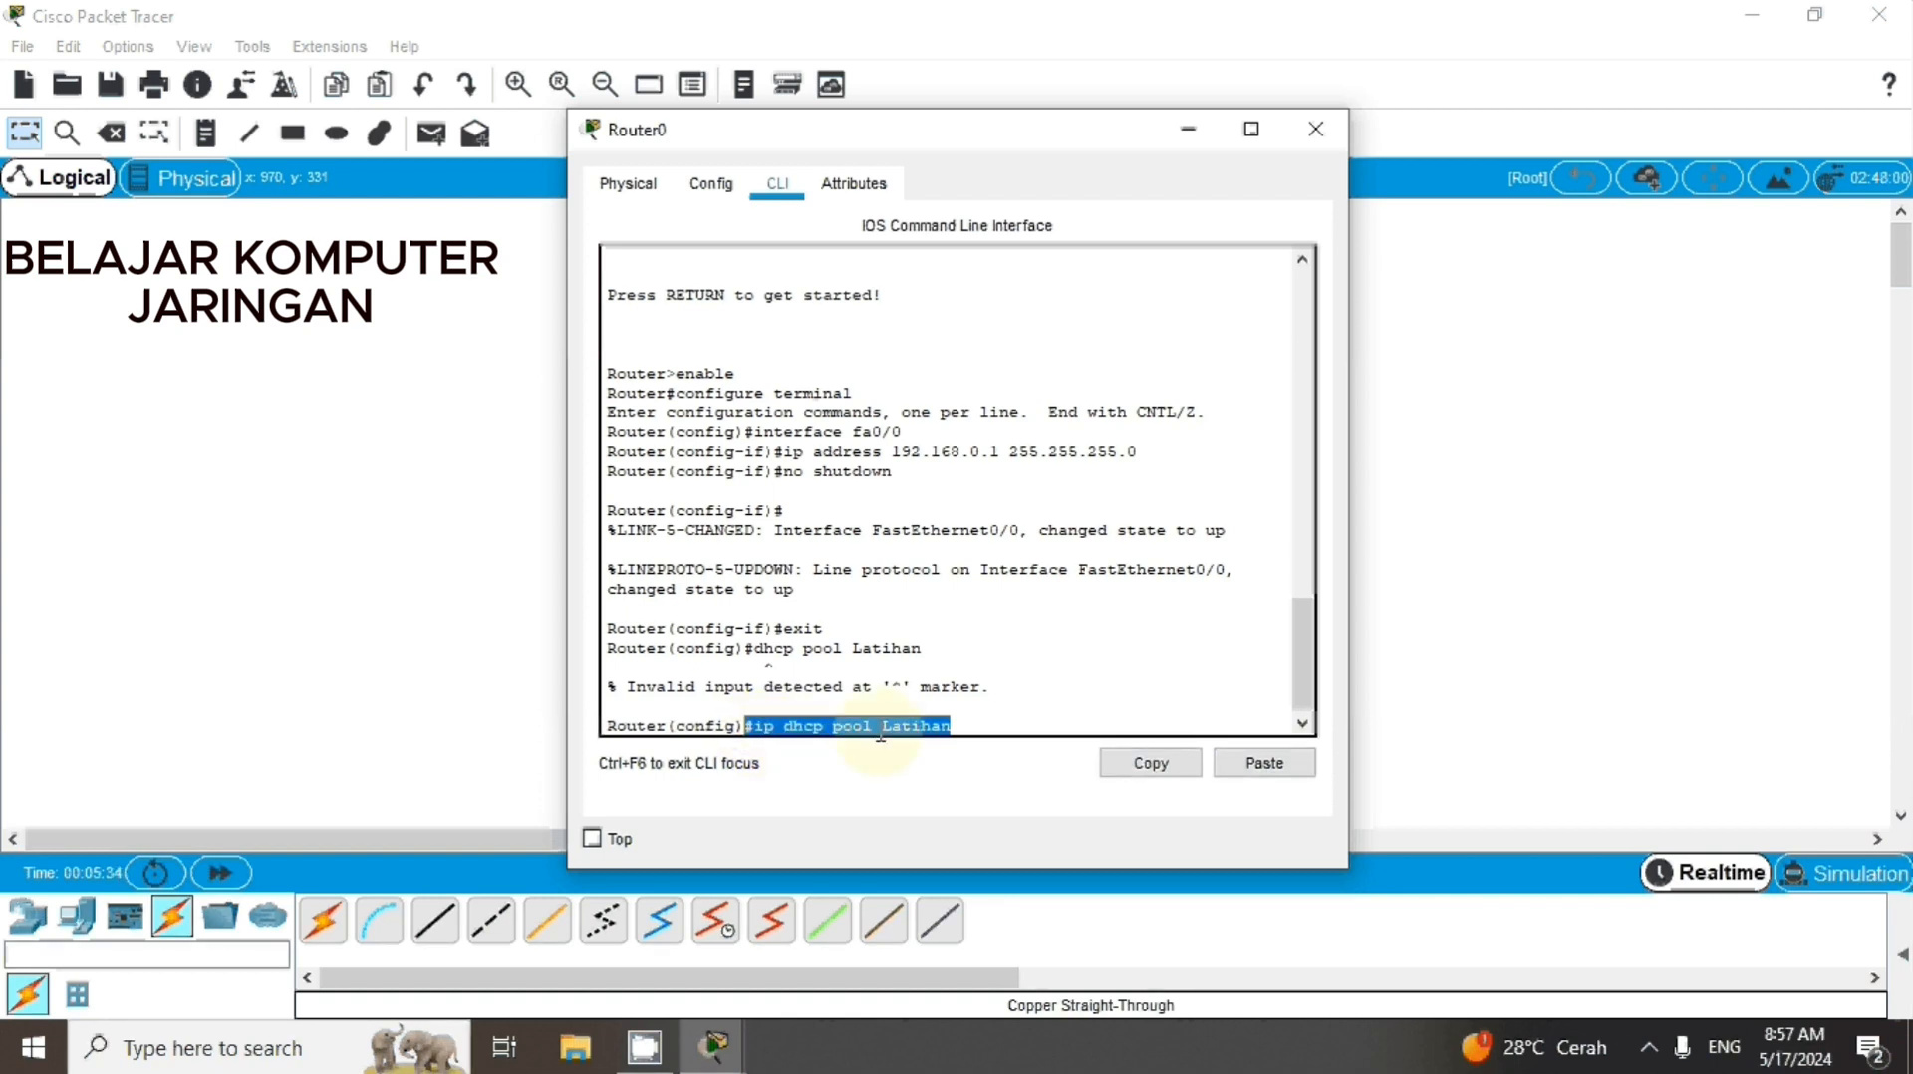
{"action": "left_click", "coordinate": [1152, 762]}
{"action": "left_click", "coordinate": [1140, 708]}
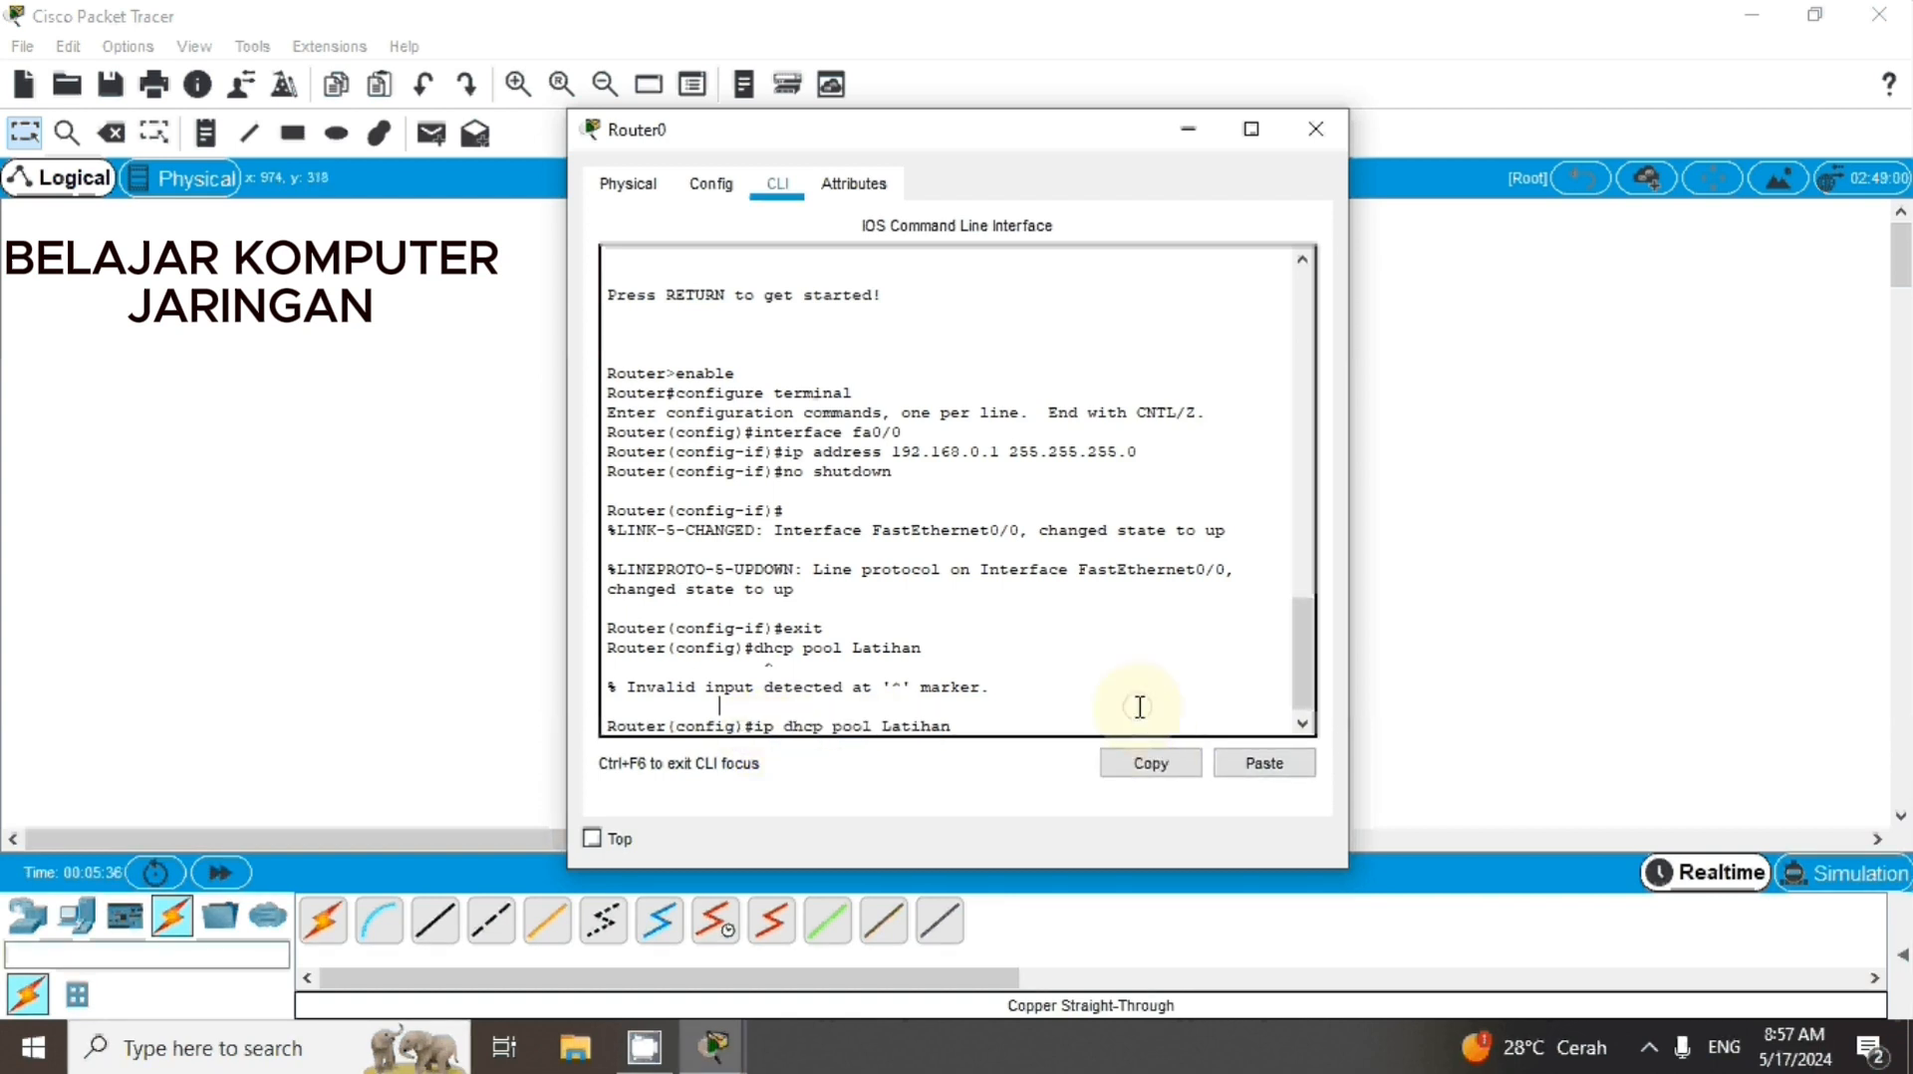
{"action": "key", "text": "Return"}
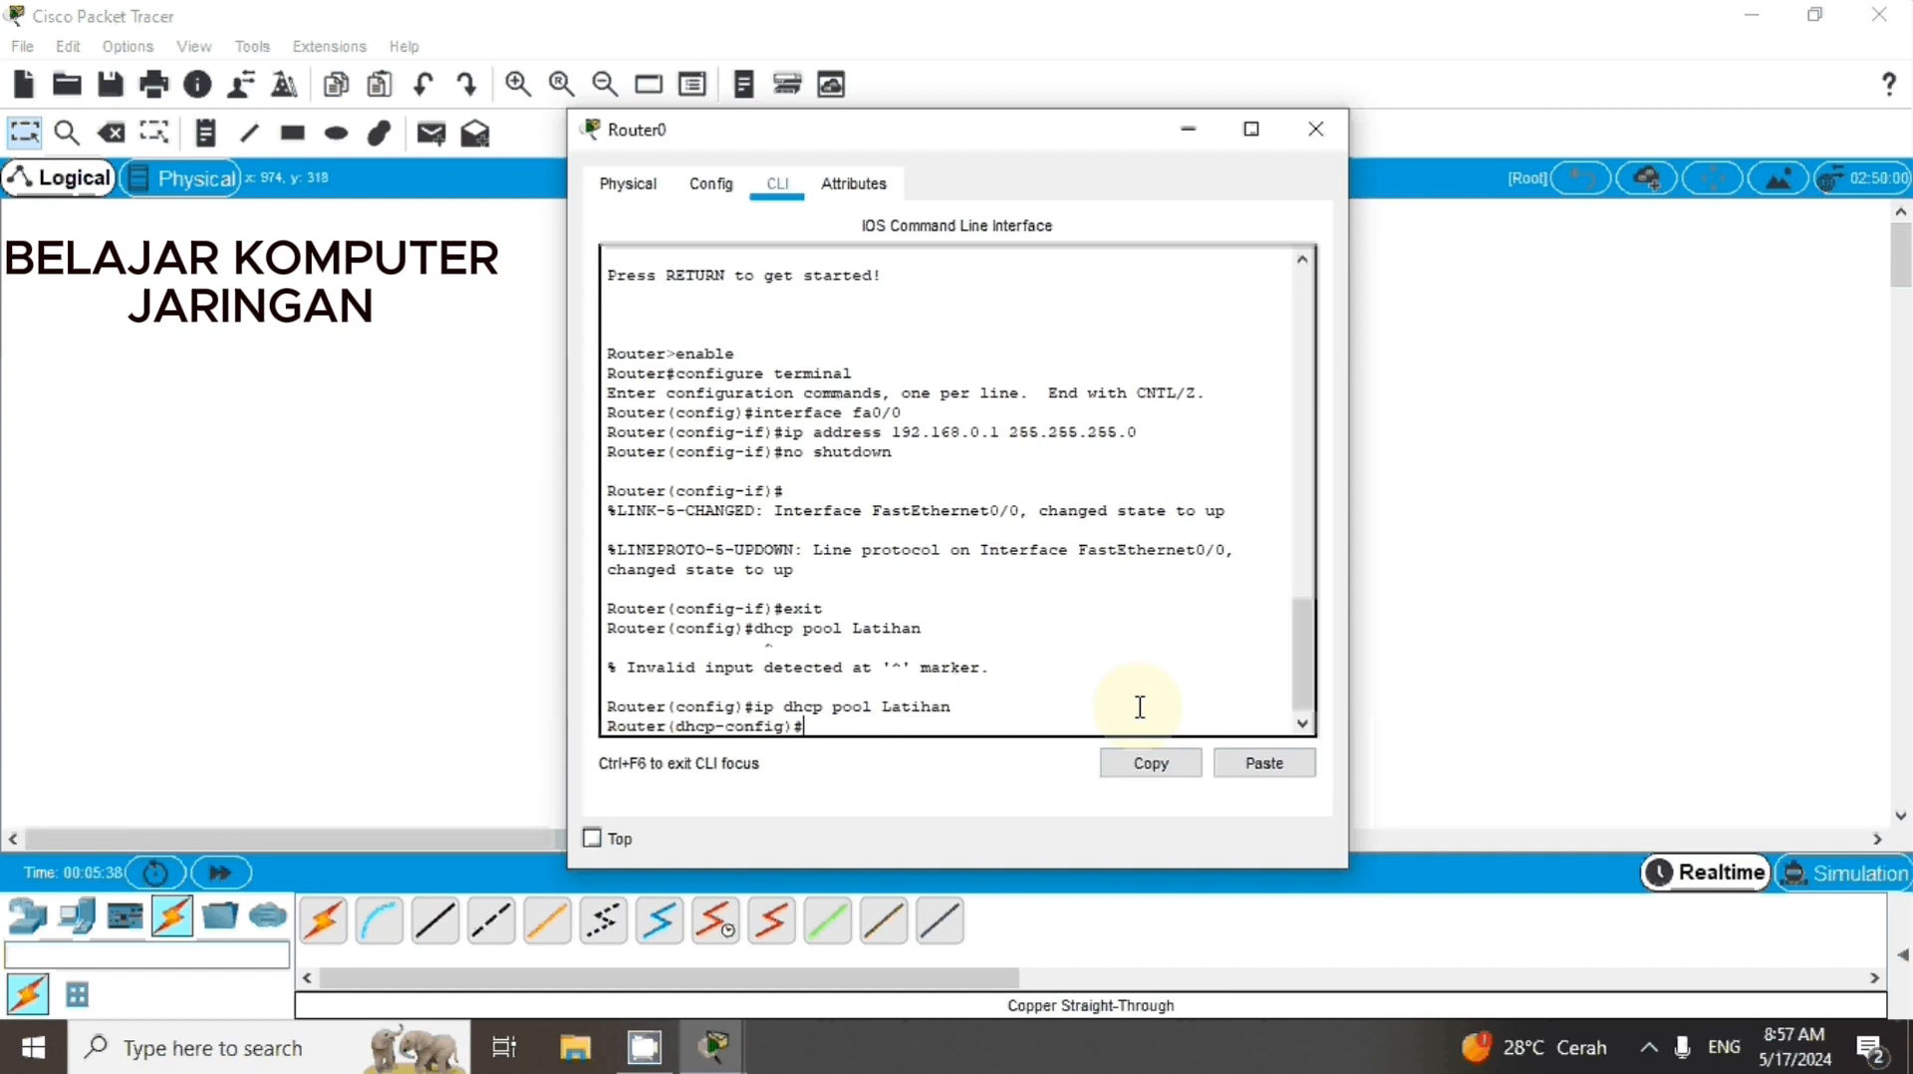
{"action": "type", "text": "192.168.0."}
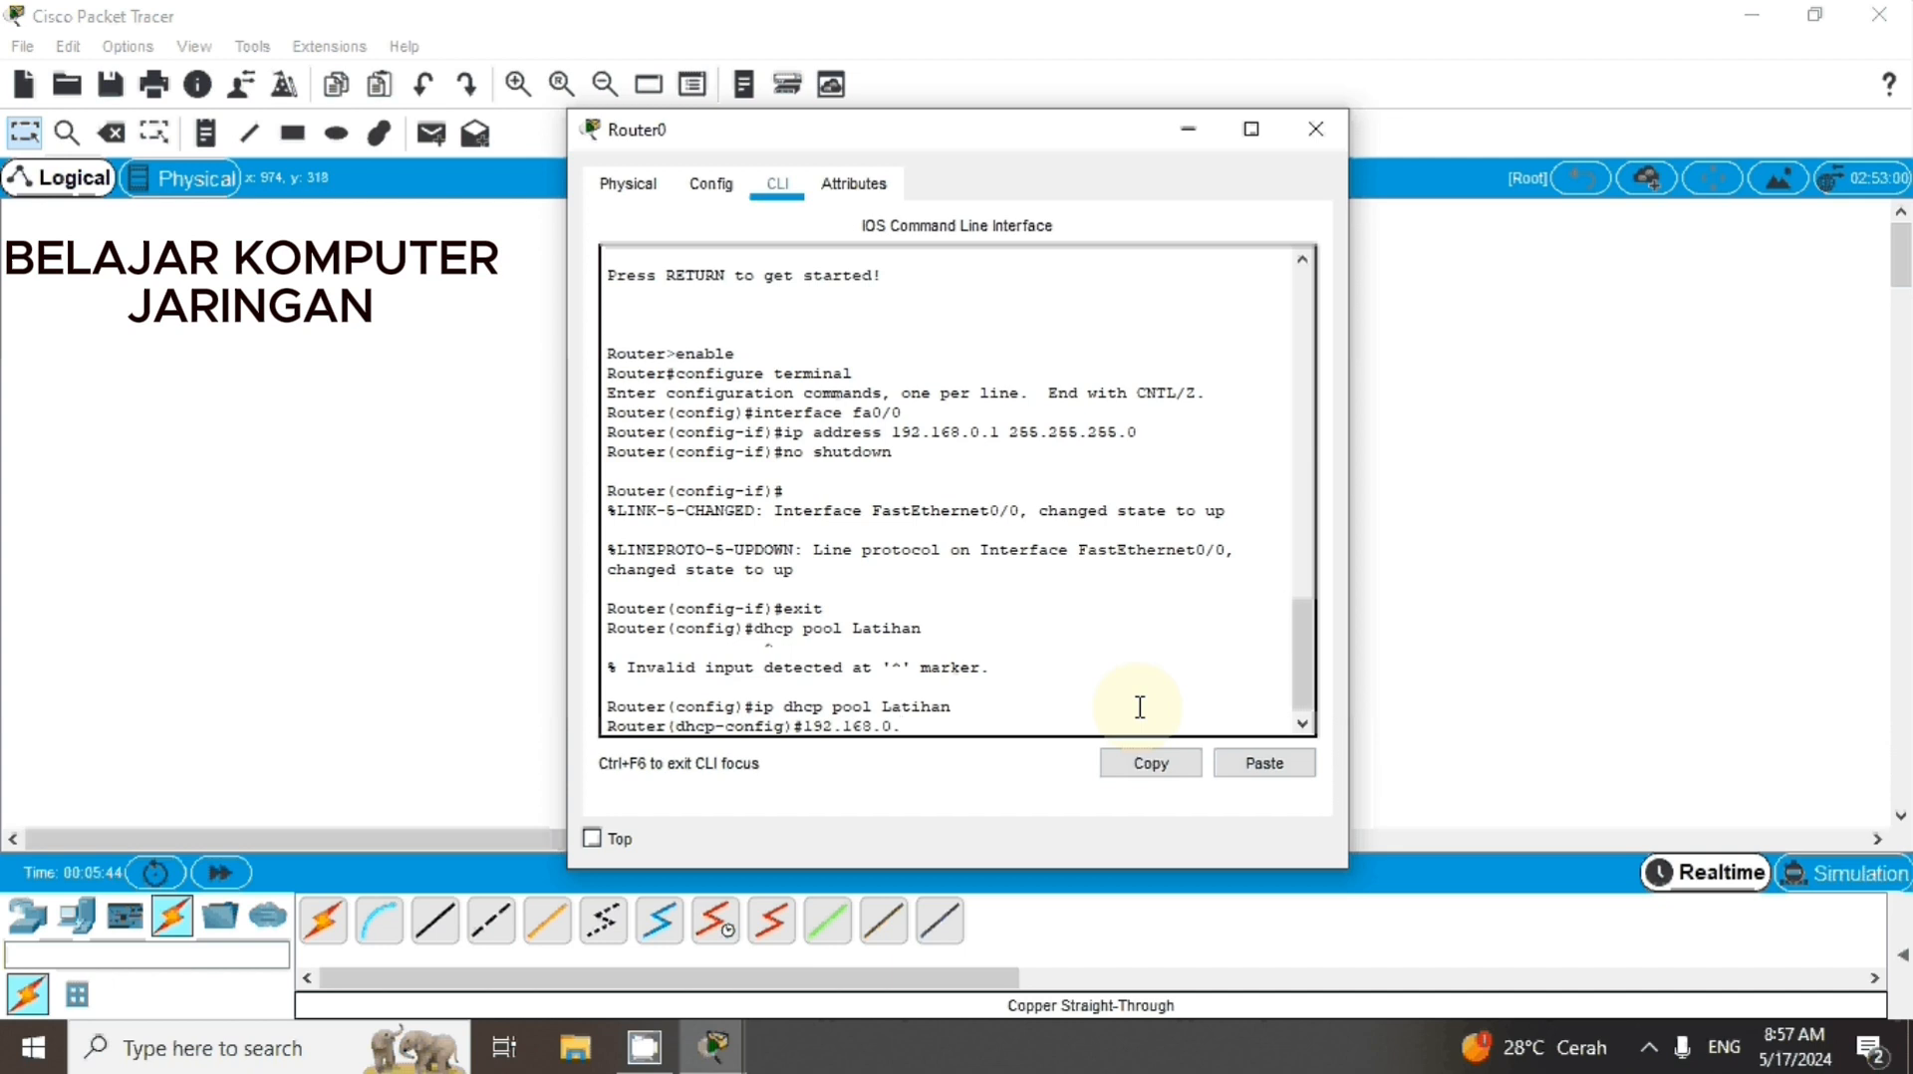
{"action": "type", "text": "0"}
{"action": "left_click_drag", "start_coordinate": [913, 726], "coordinate": [798, 728]}
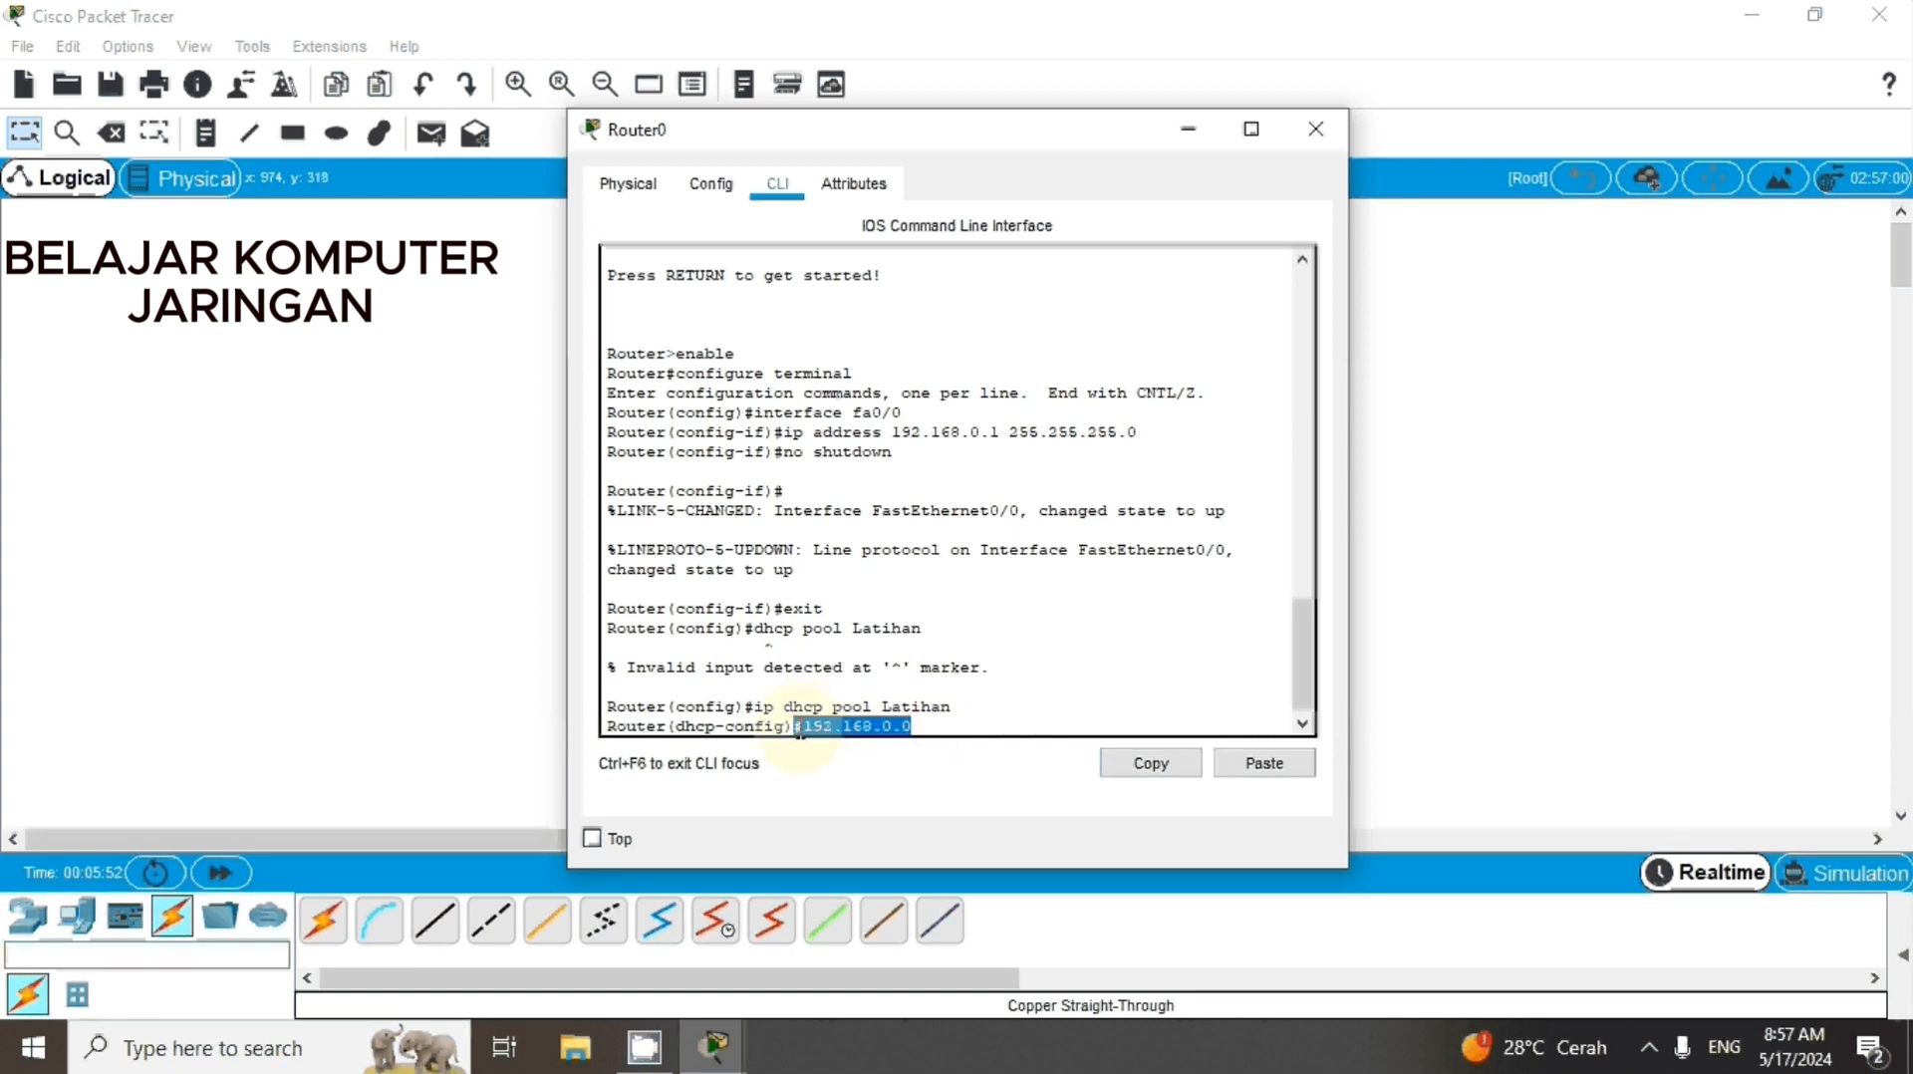
{"action": "key", "text": "BackSpace"}
{"action": "key", "text": "BackSpace"}
{"action": "key", "text": "BackSpace"}
{"action": "key", "text": "BackSpace"}
{"action": "key", "text": "BackSpace"}
{"action": "key", "text": "BackSpace"}
{"action": "key", "text": "BackSpace"}
{"action": "key", "text": "BackSpace"}
{"action": "key", "text": "BackSpace"}
{"action": "key", "text": "BackSpace"}
{"action": "key", "text": "BackSpace"}
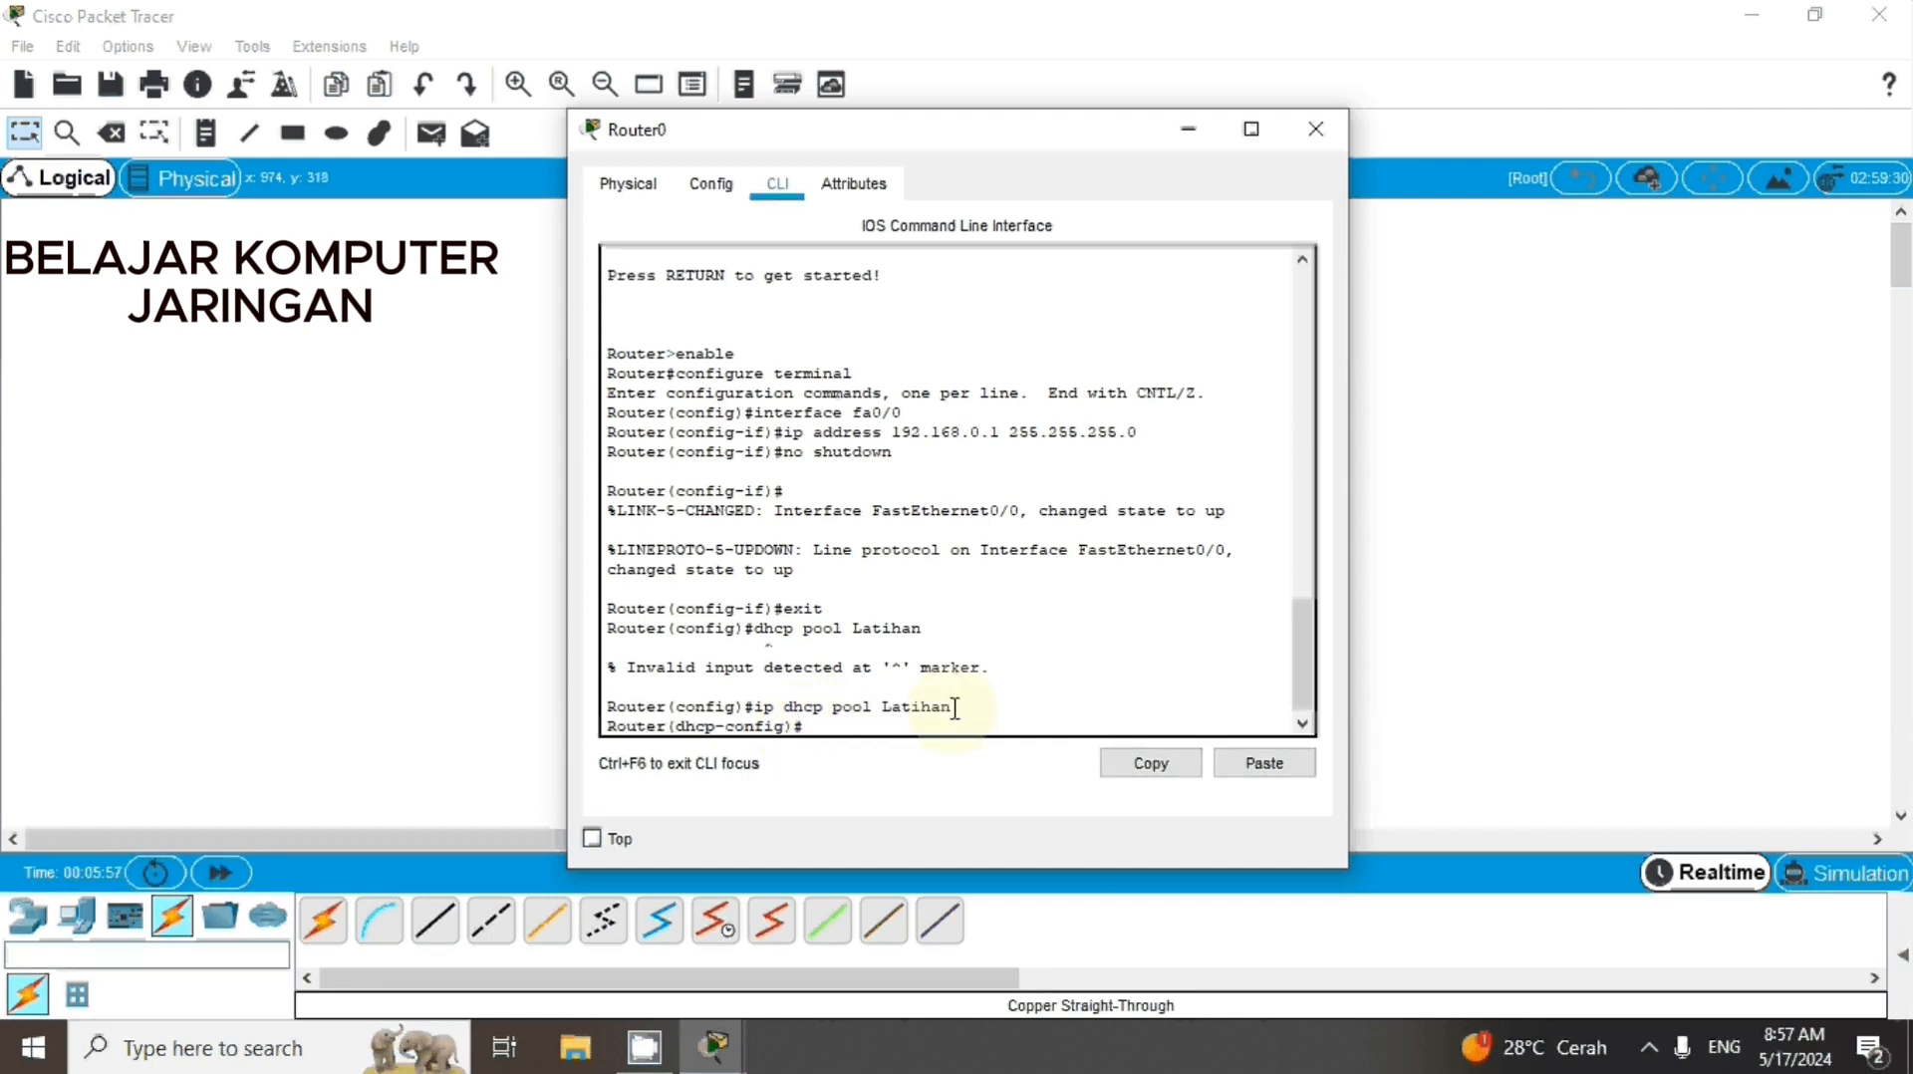
Define the DHCP pool's address range with the command network 192.168.0.0 255.255.255.0
{"action": "left_click_drag", "start_coordinate": [954, 708], "coordinate": [753, 714]}
{"action": "left_click", "coordinate": [817, 732]}
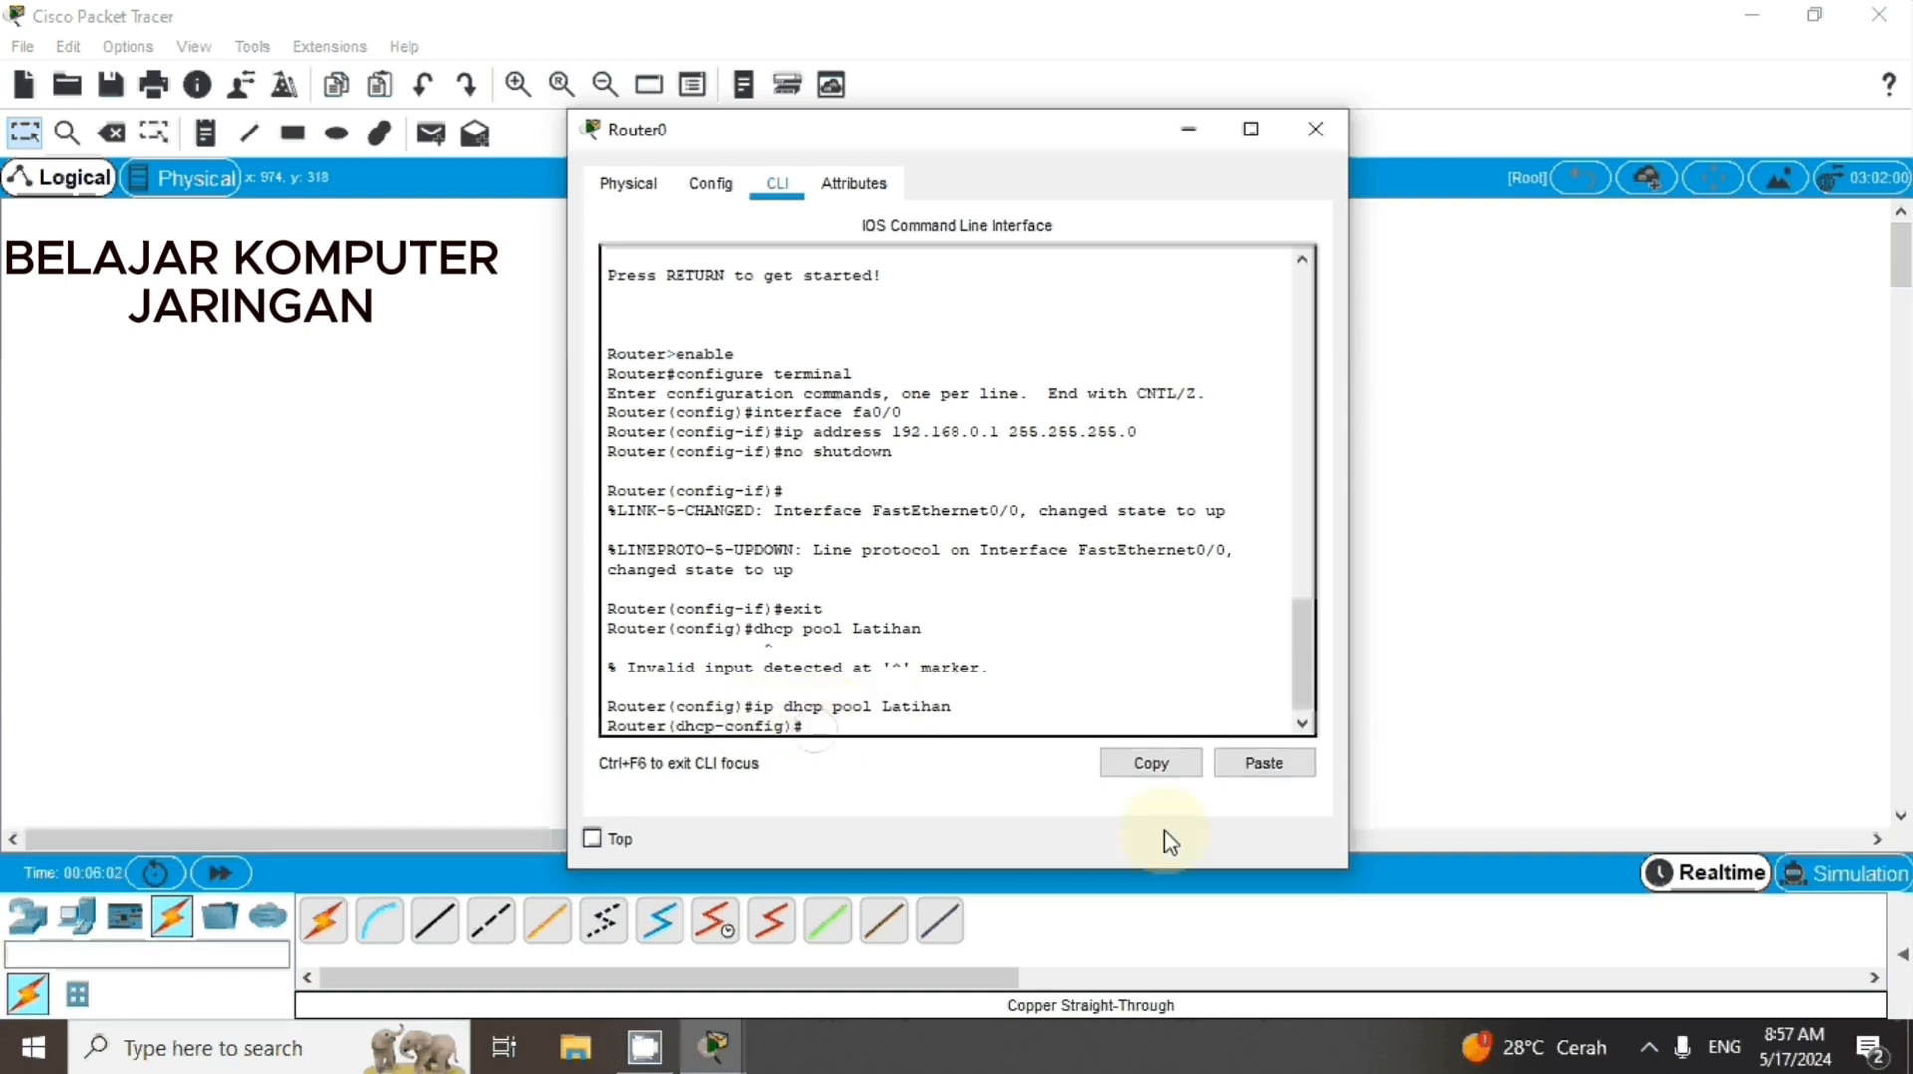
{"action": "type", "text": "network 192.168.0.0 255.255"}
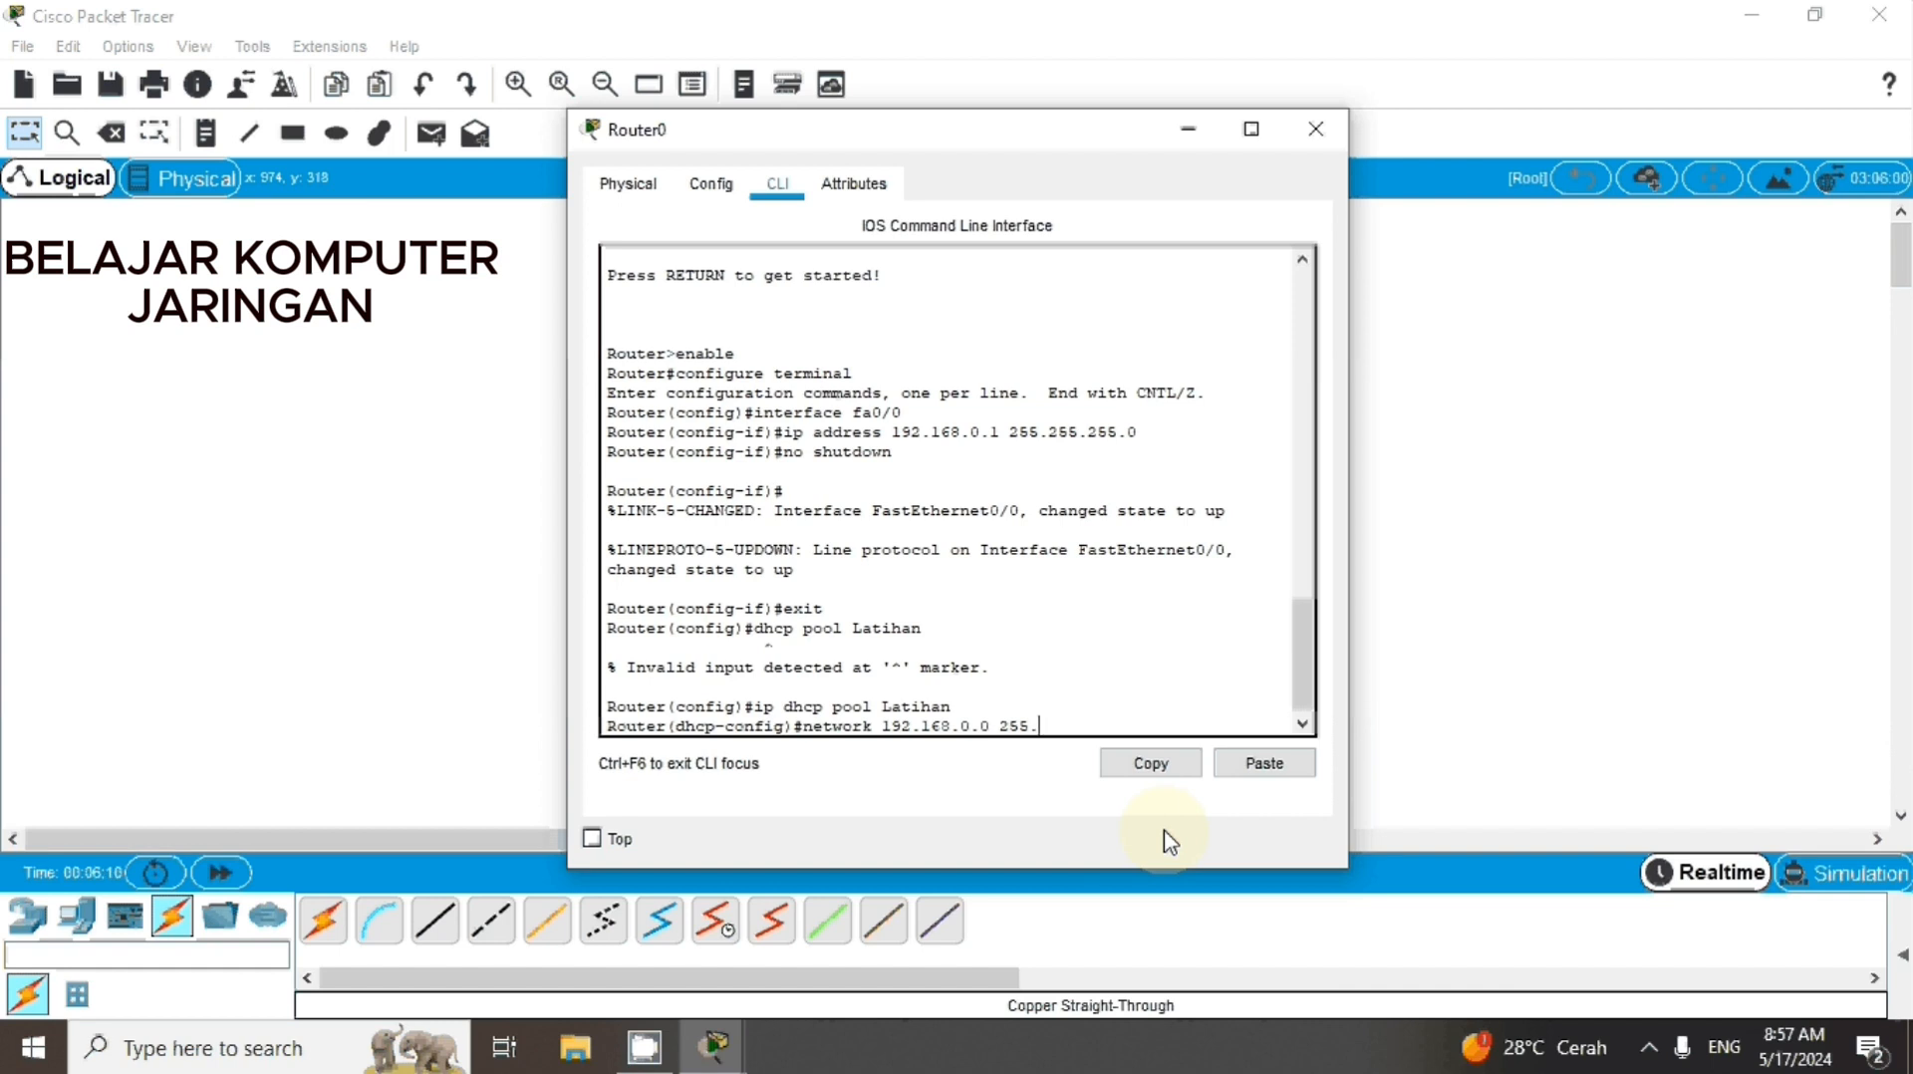
{"action": "type", "text": ".255.0"}
{"action": "key", "text": "Return"}
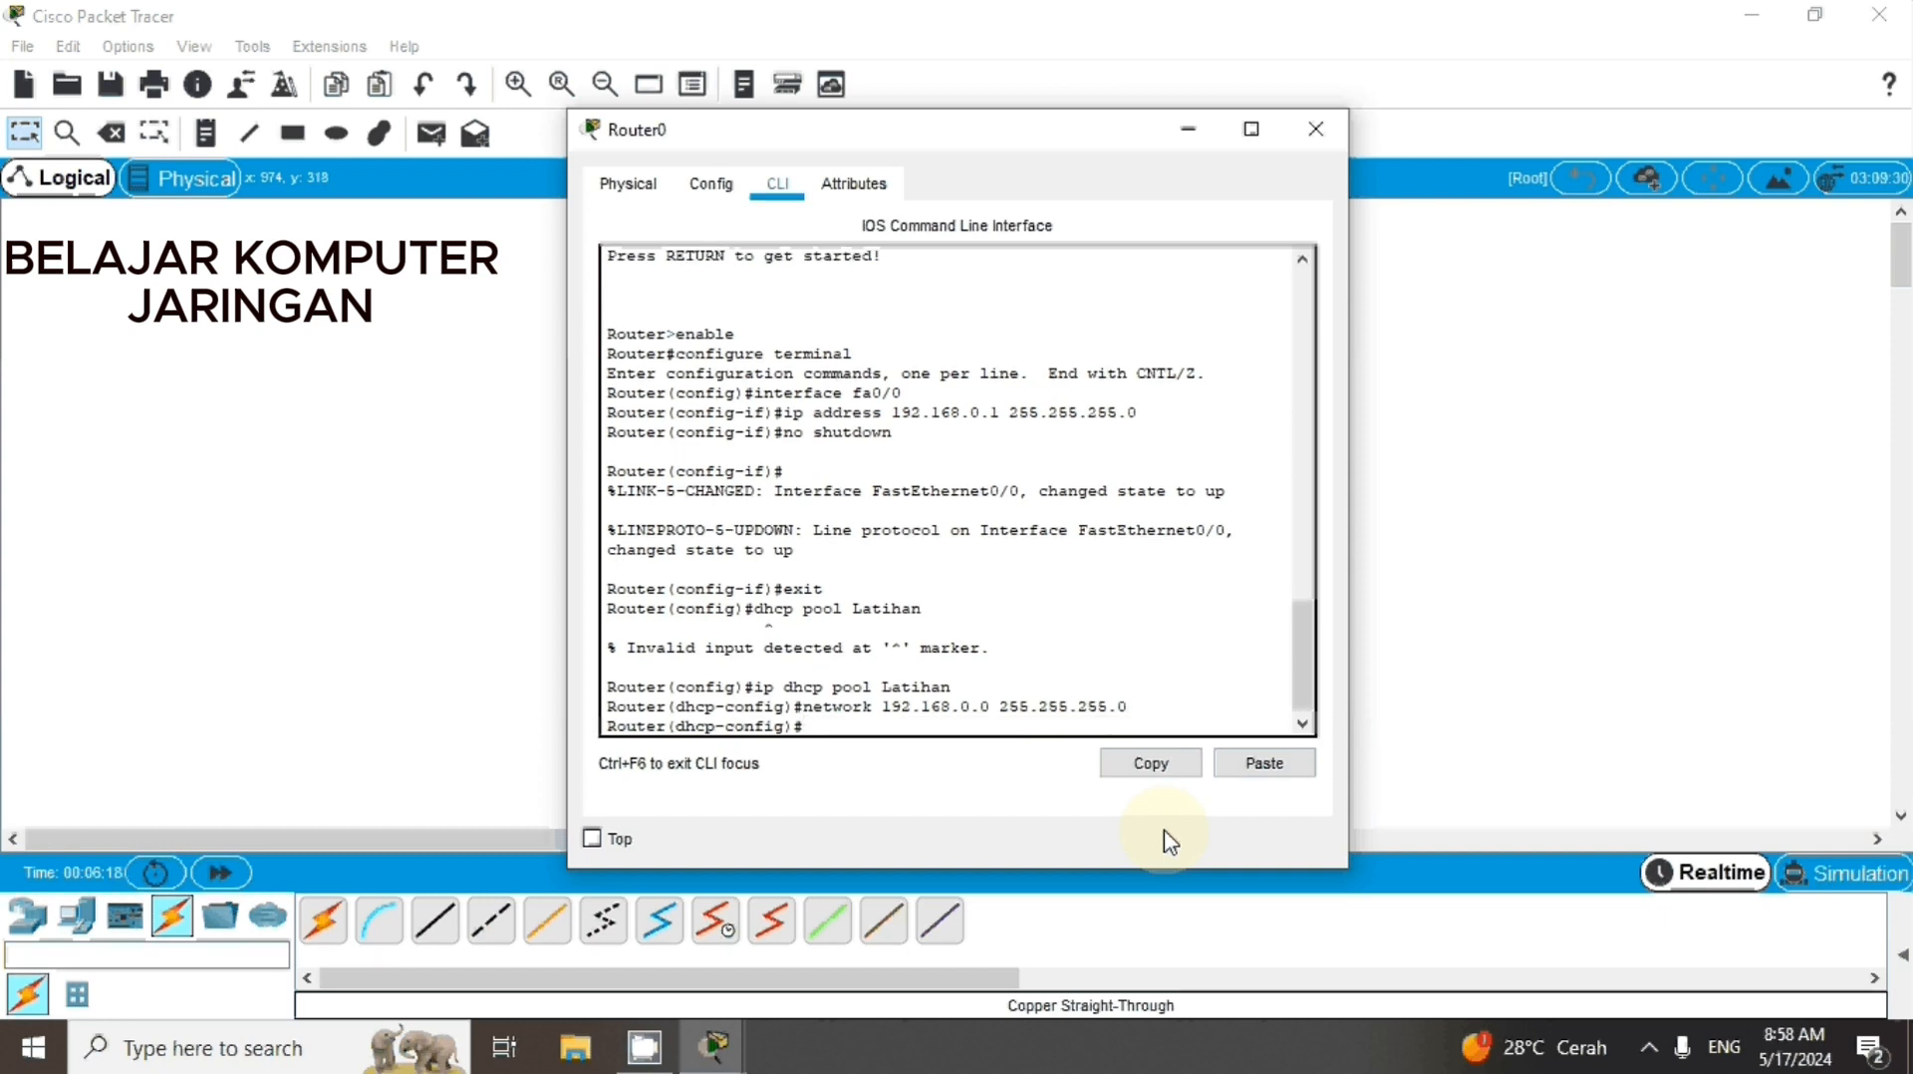
Set the DHCP pool's gateway with the command default-router 192.168.0.1
{"action": "type", "text": "default-router"}
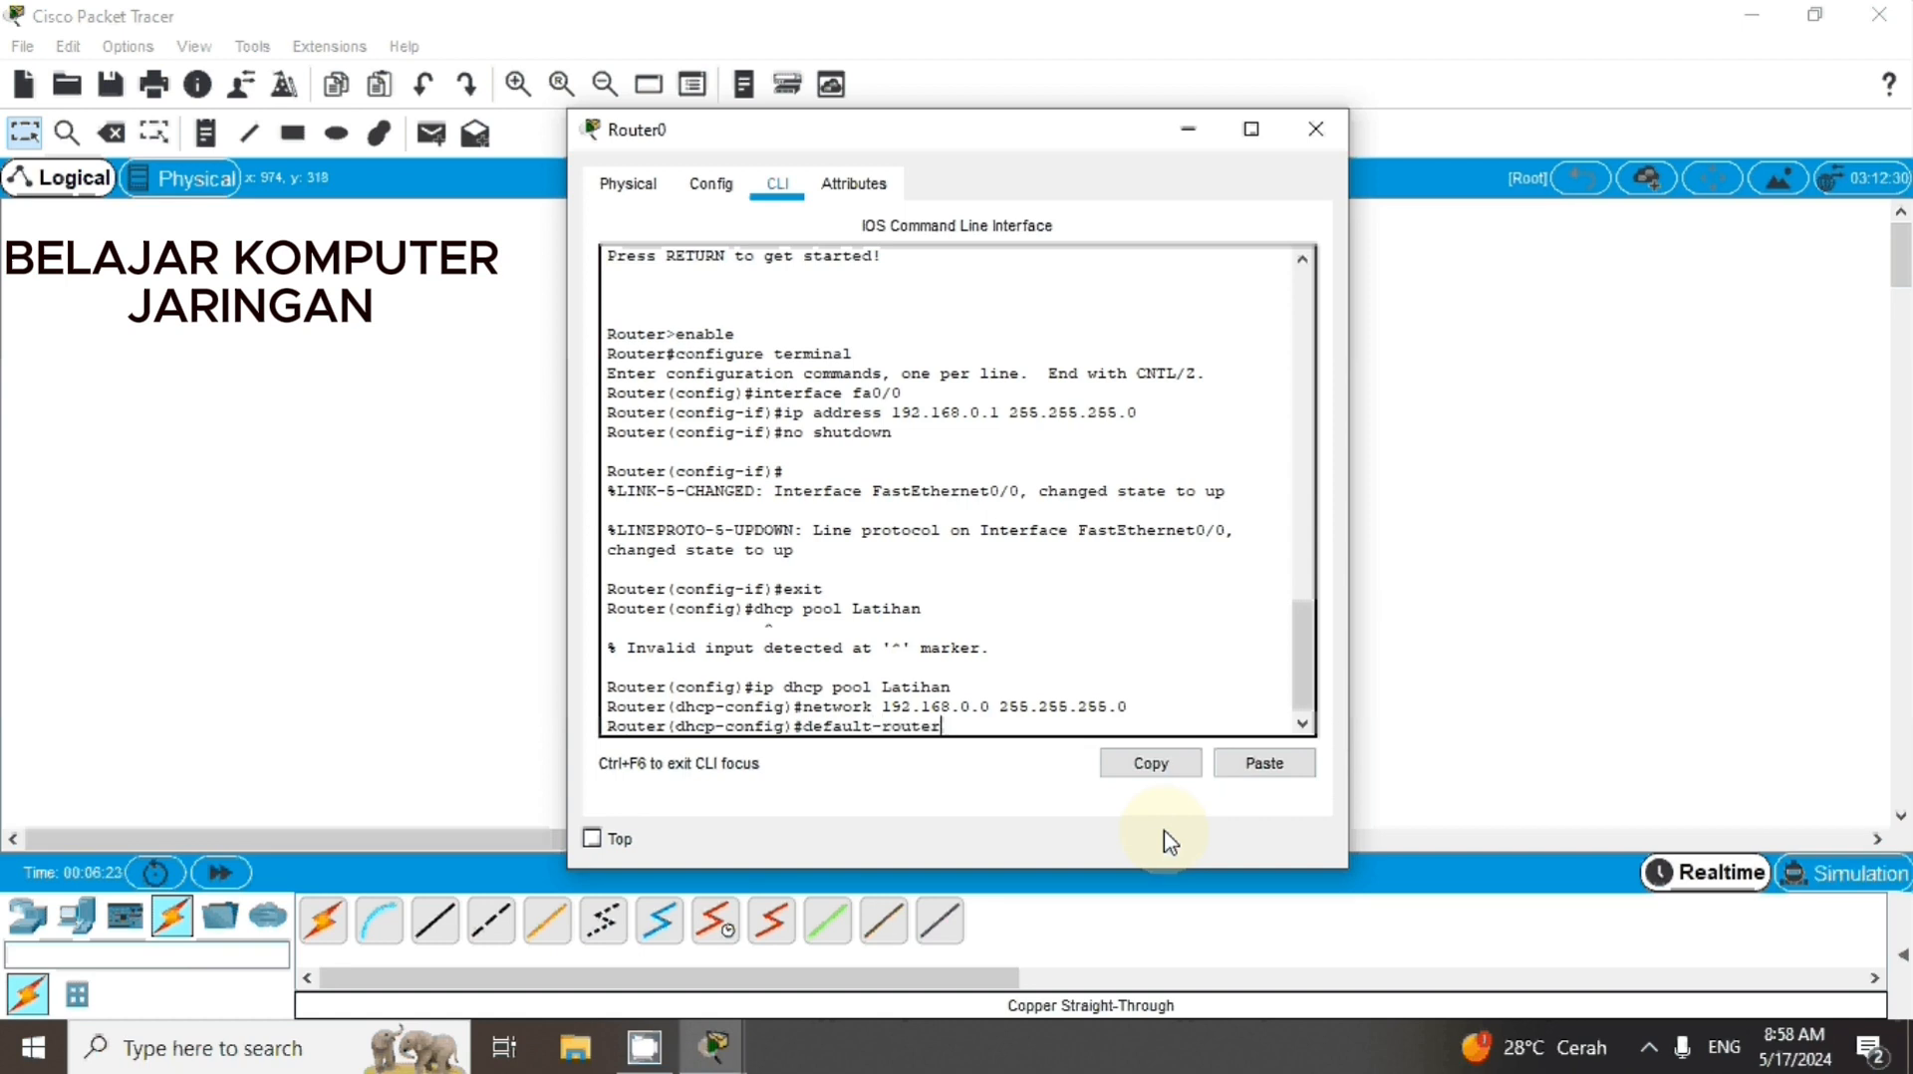
{"action": "type", "text": " 192.168.0.1"}
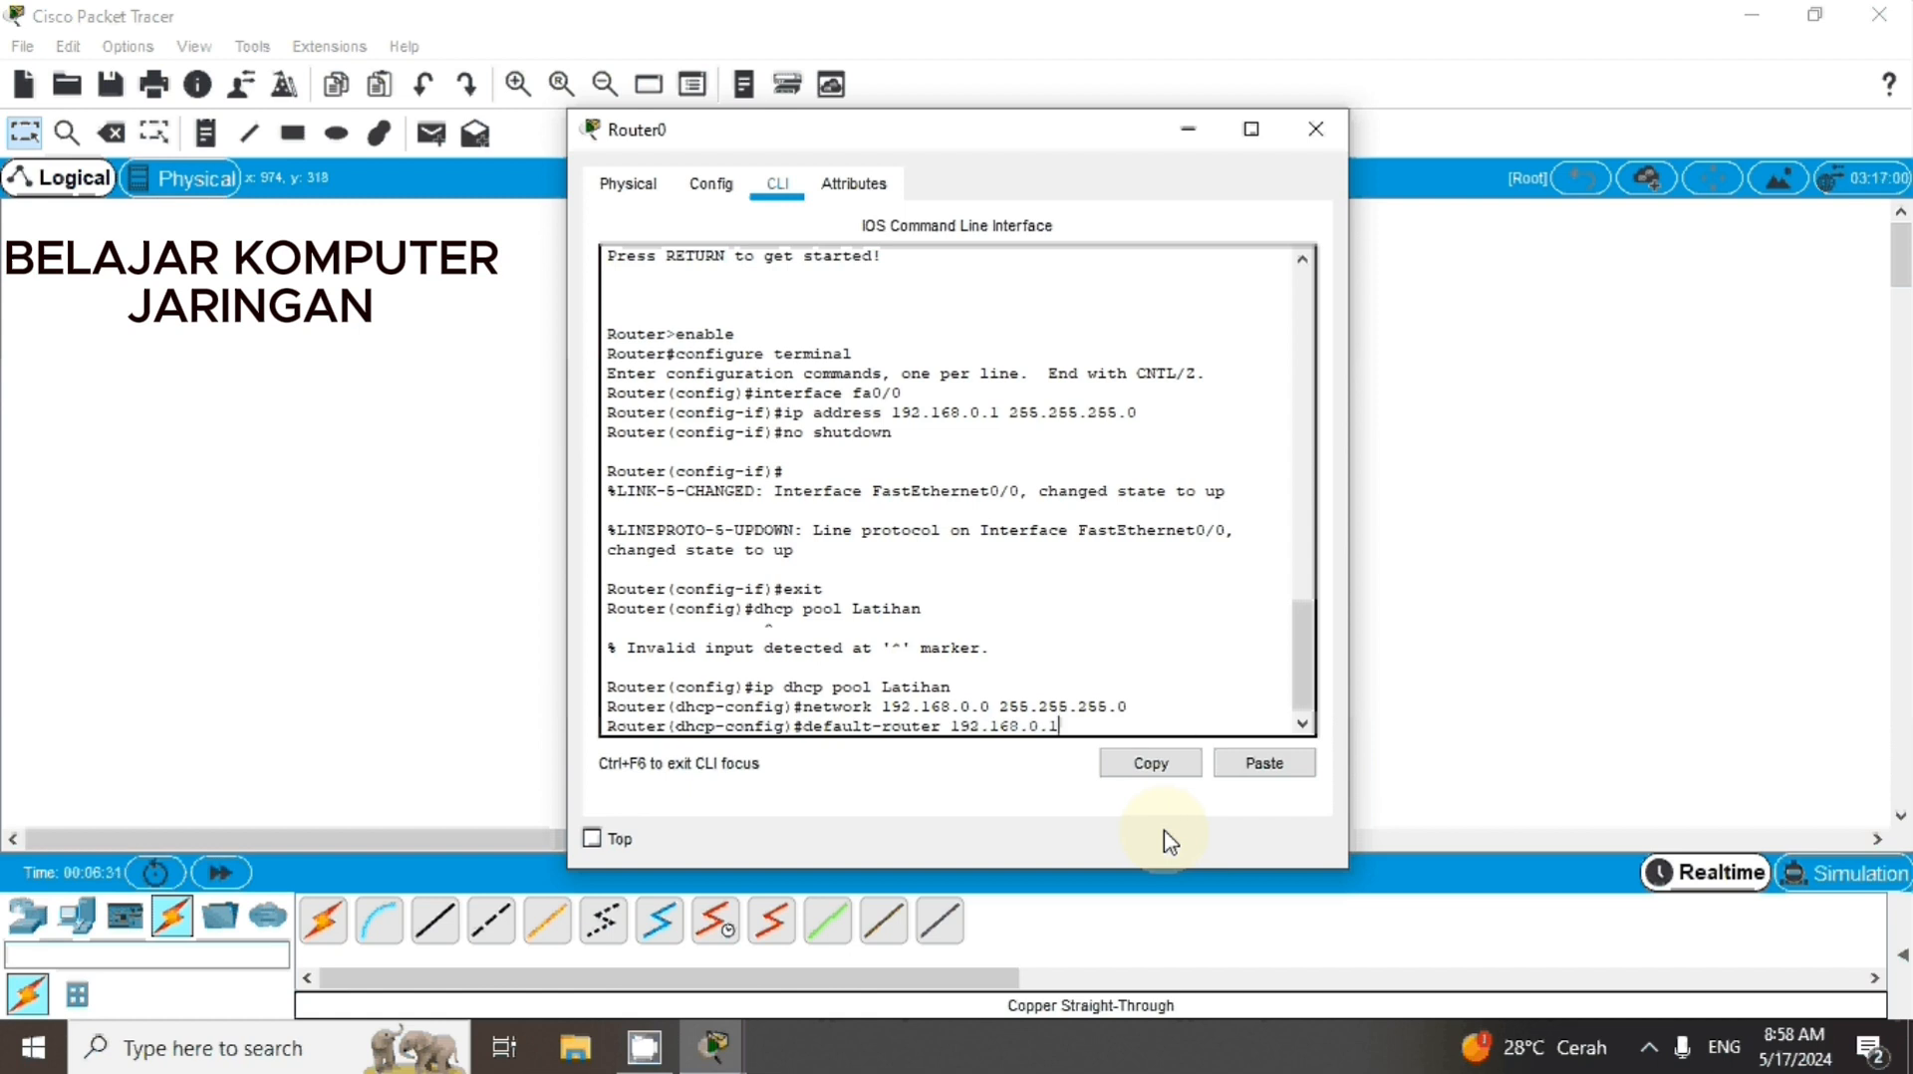
{"action": "key", "text": "Return"}
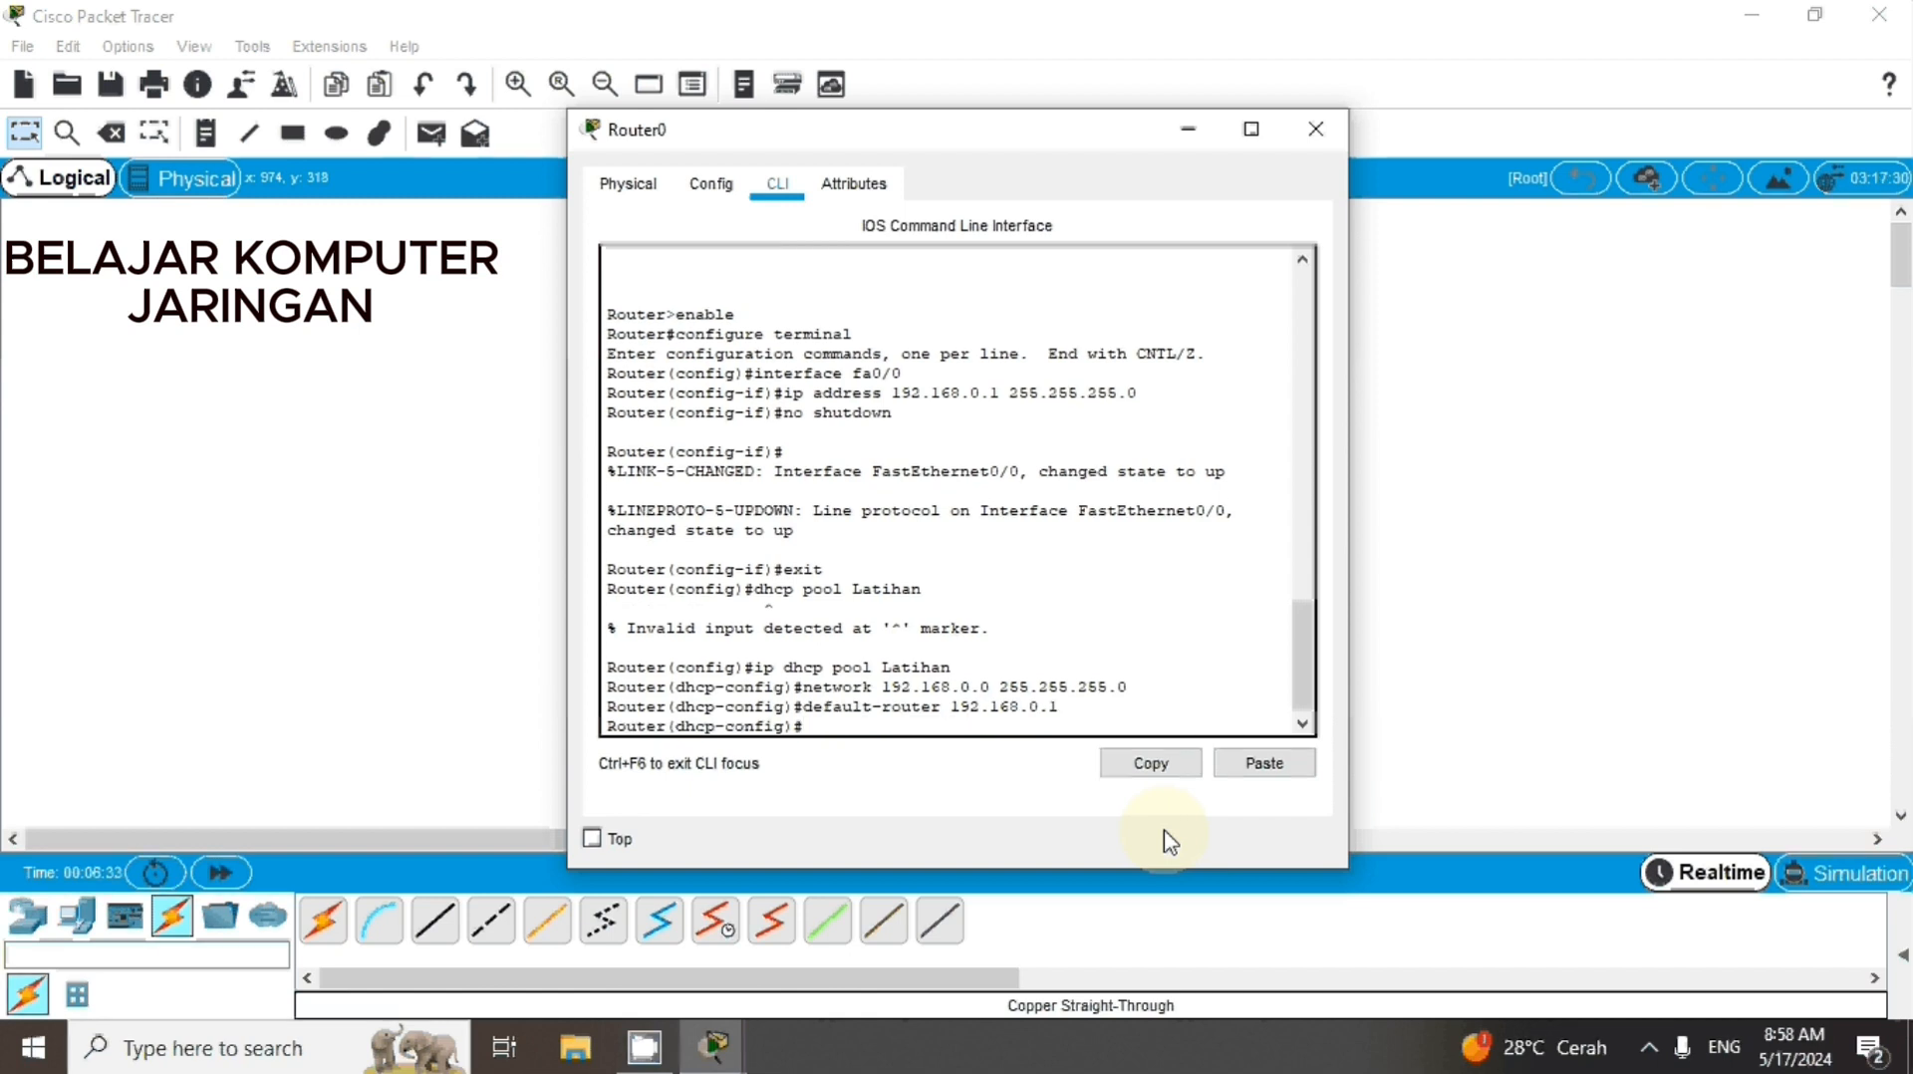
Leave the DHCP pool configuration with exit and close Router0's window
{"action": "type", "text": "exit"}
{"action": "key", "text": "Return"}
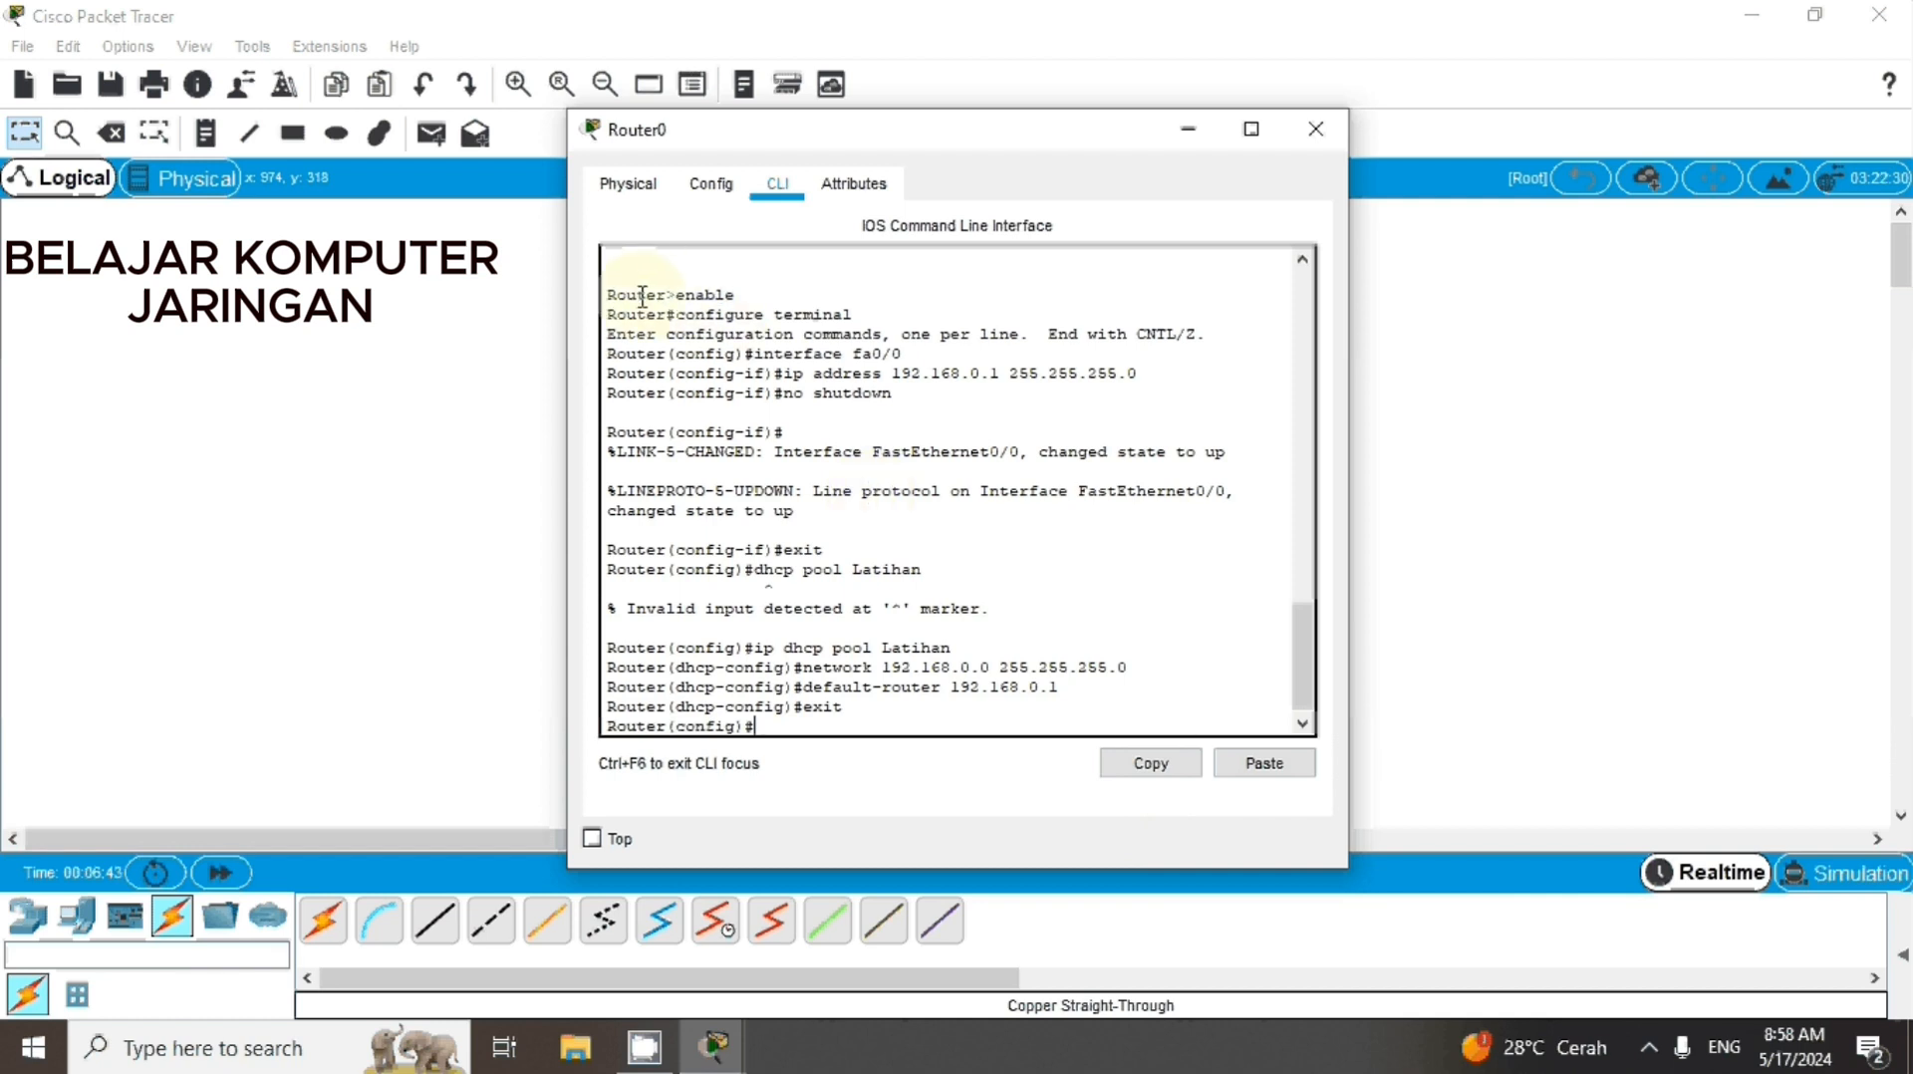
{"action": "left_click_drag", "start_coordinate": [609, 293], "coordinate": [897, 728]}
{"action": "left_click", "coordinate": [609, 298]}
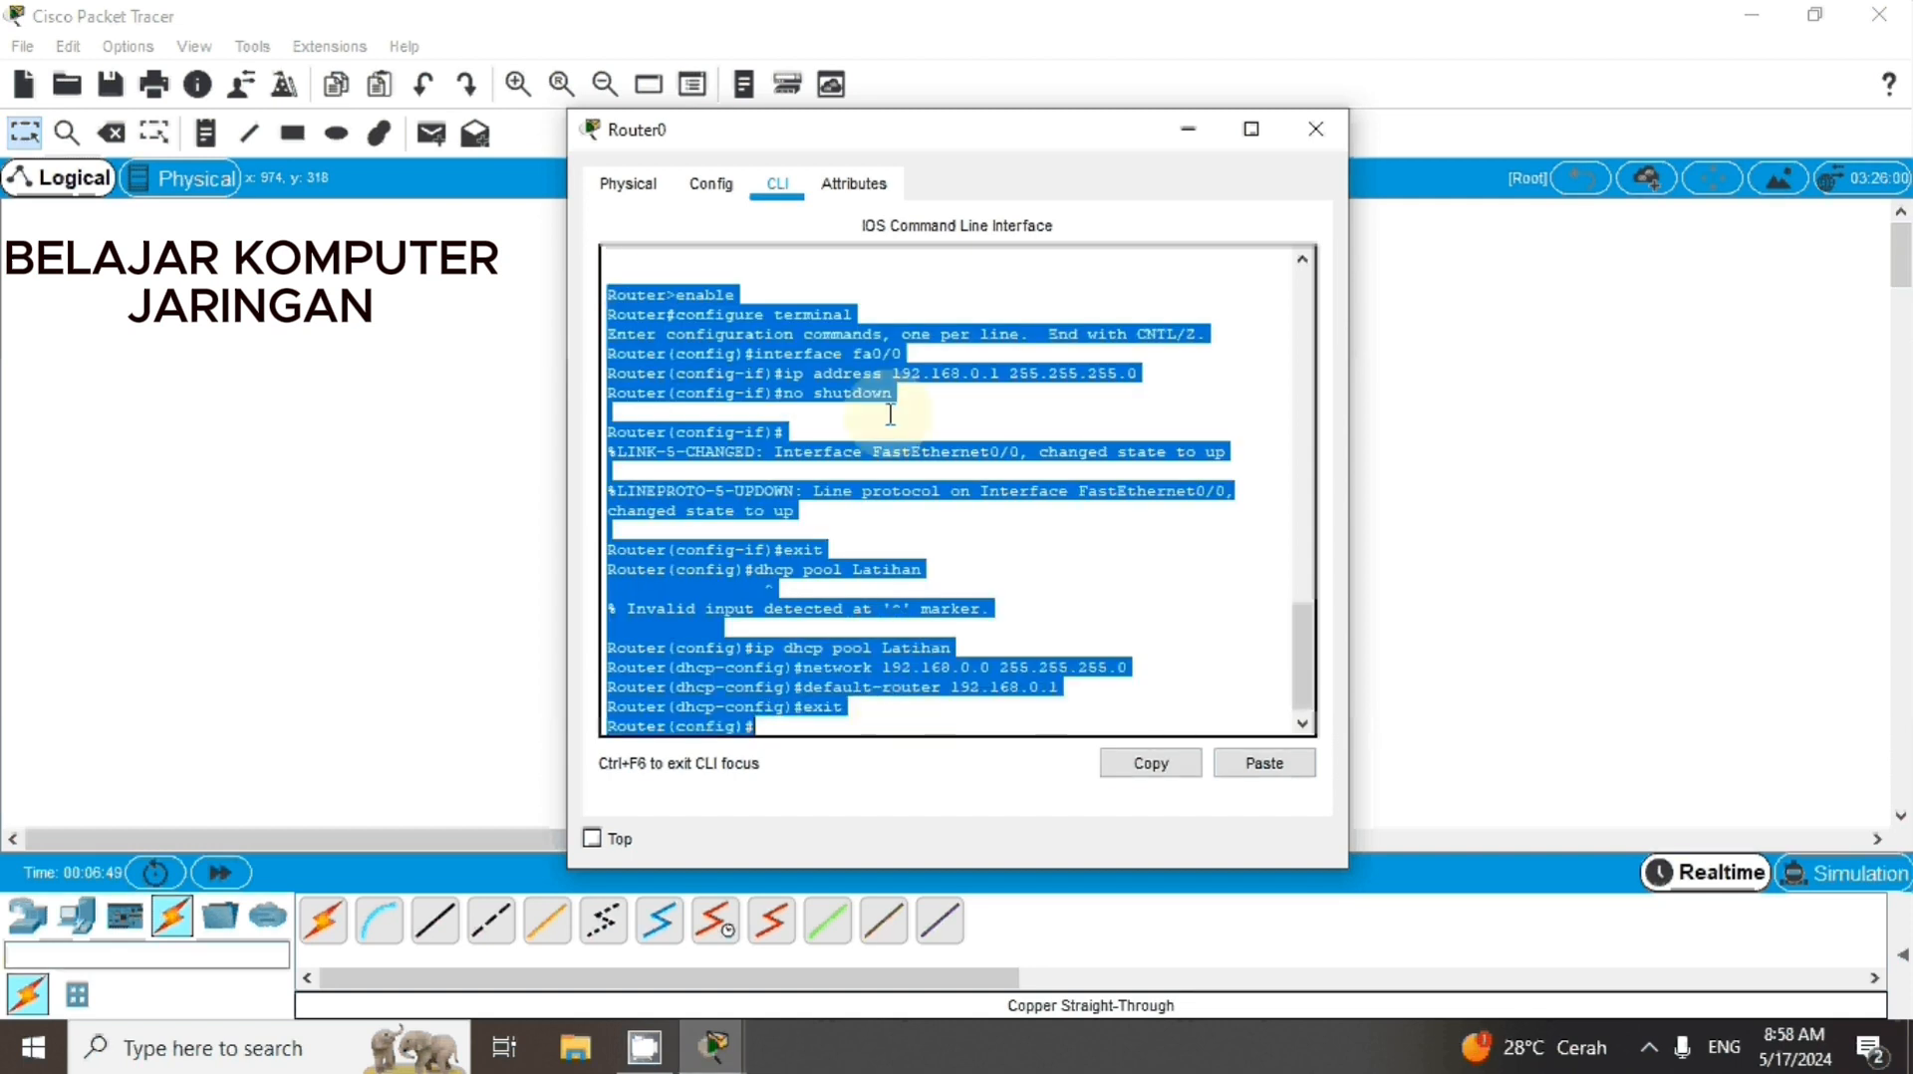
{"action": "left_click", "coordinate": [1469, 477]}
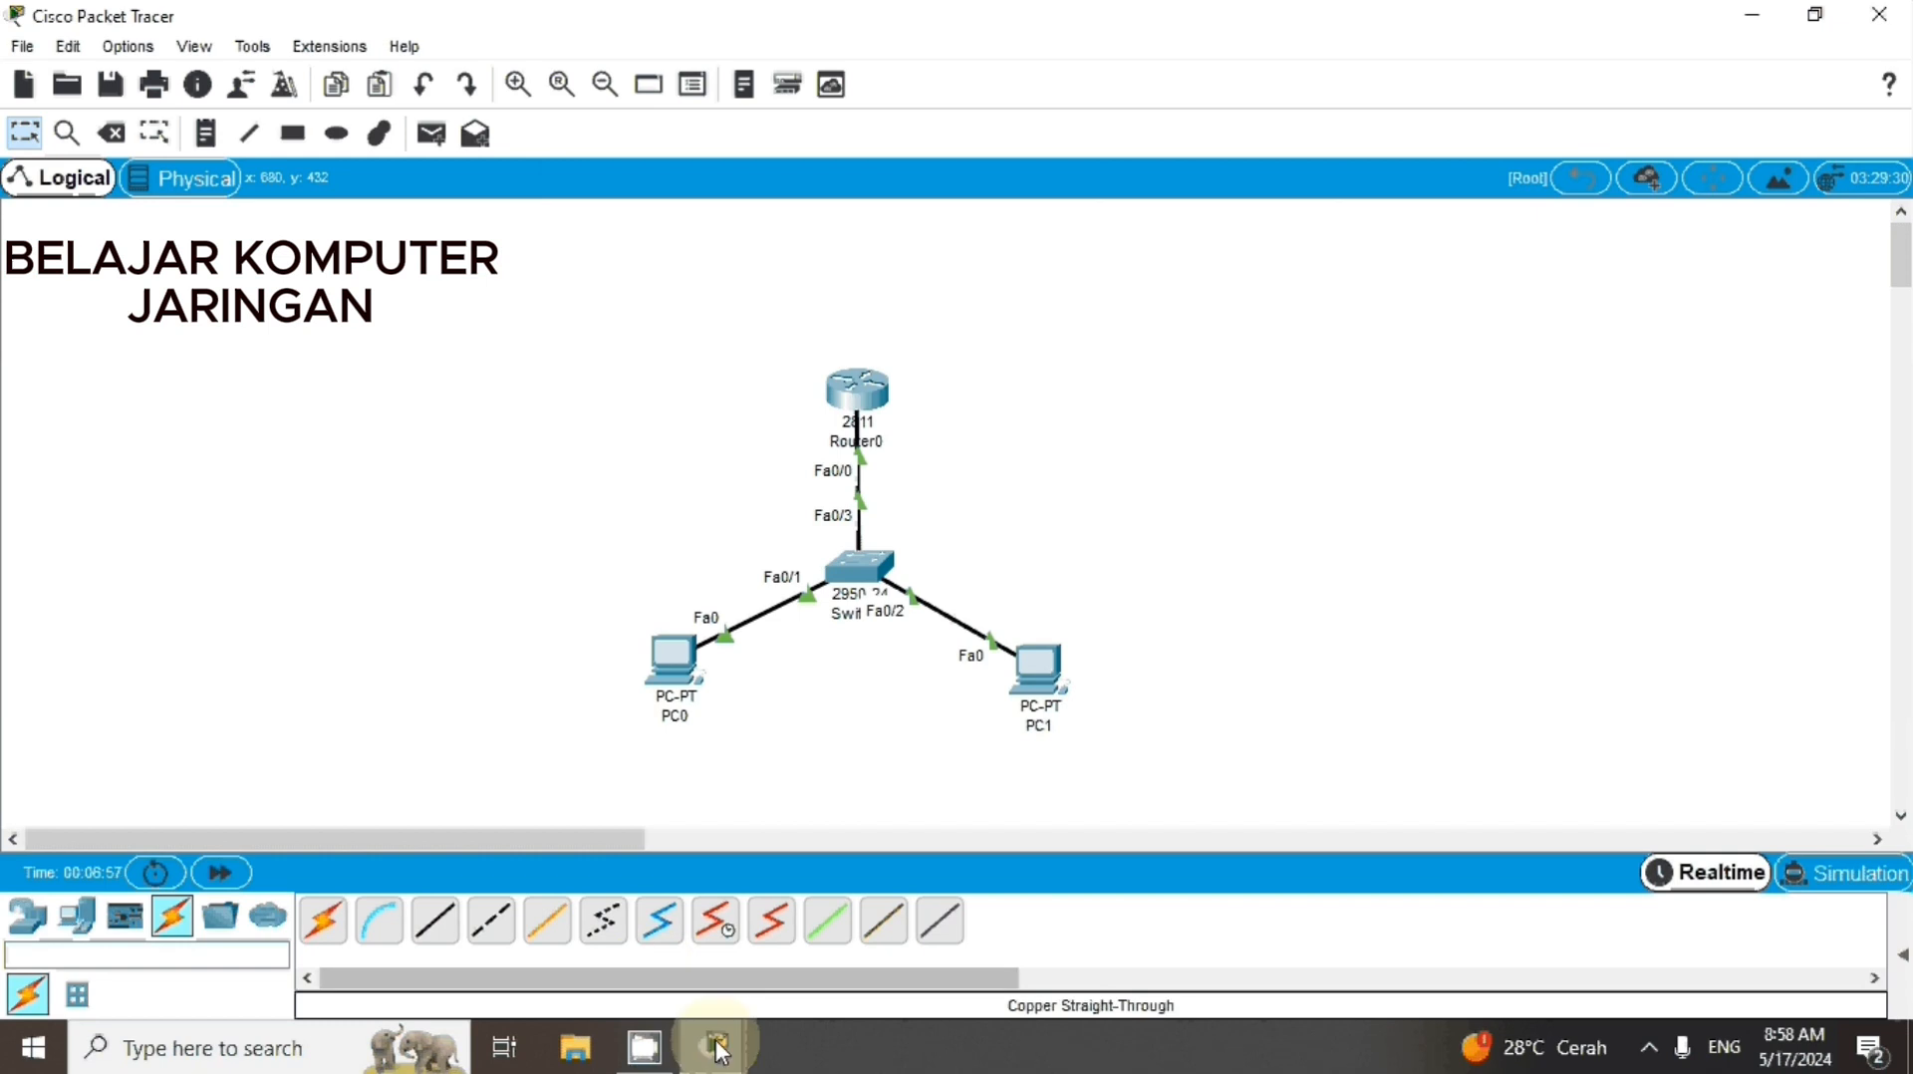
{"action": "mouse_move", "coordinate": [713, 1046]}
{"action": "left_click", "coordinate": [867, 912]}
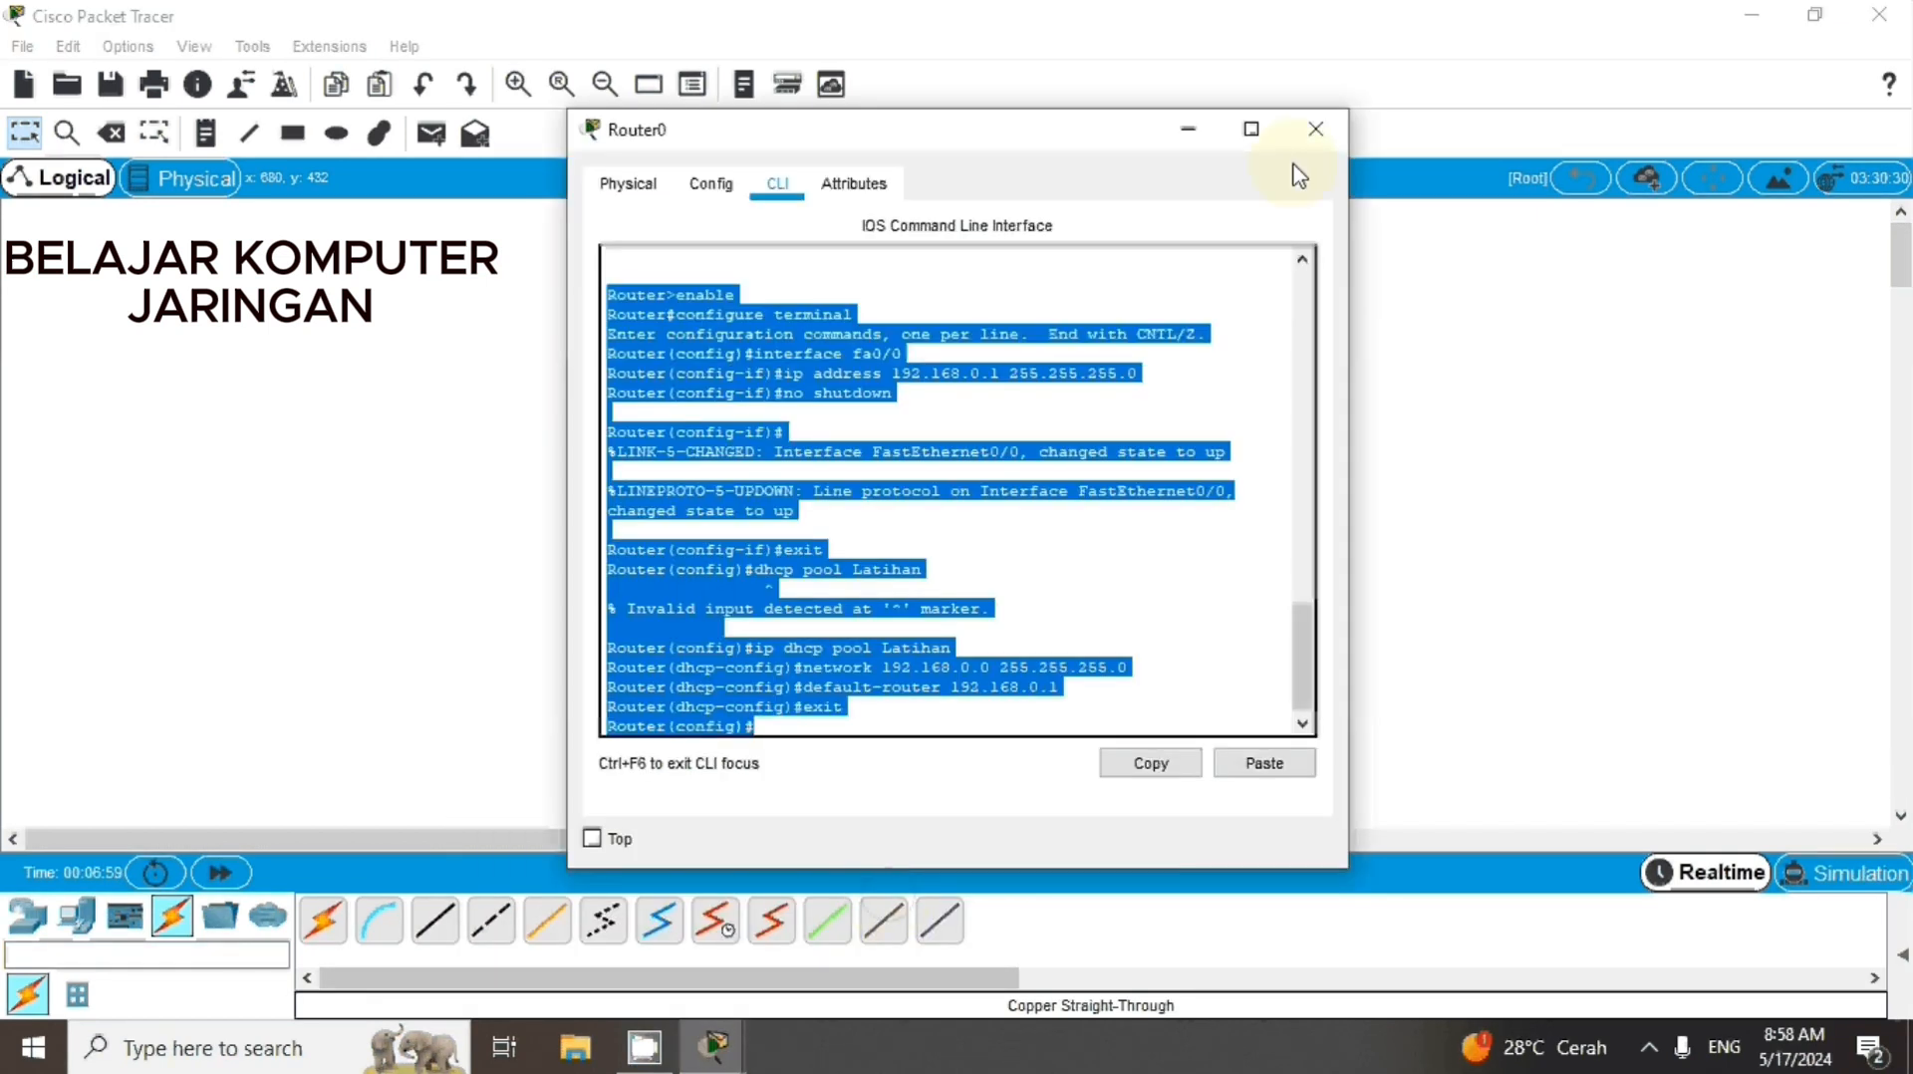
{"action": "left_click", "coordinate": [1315, 130]}
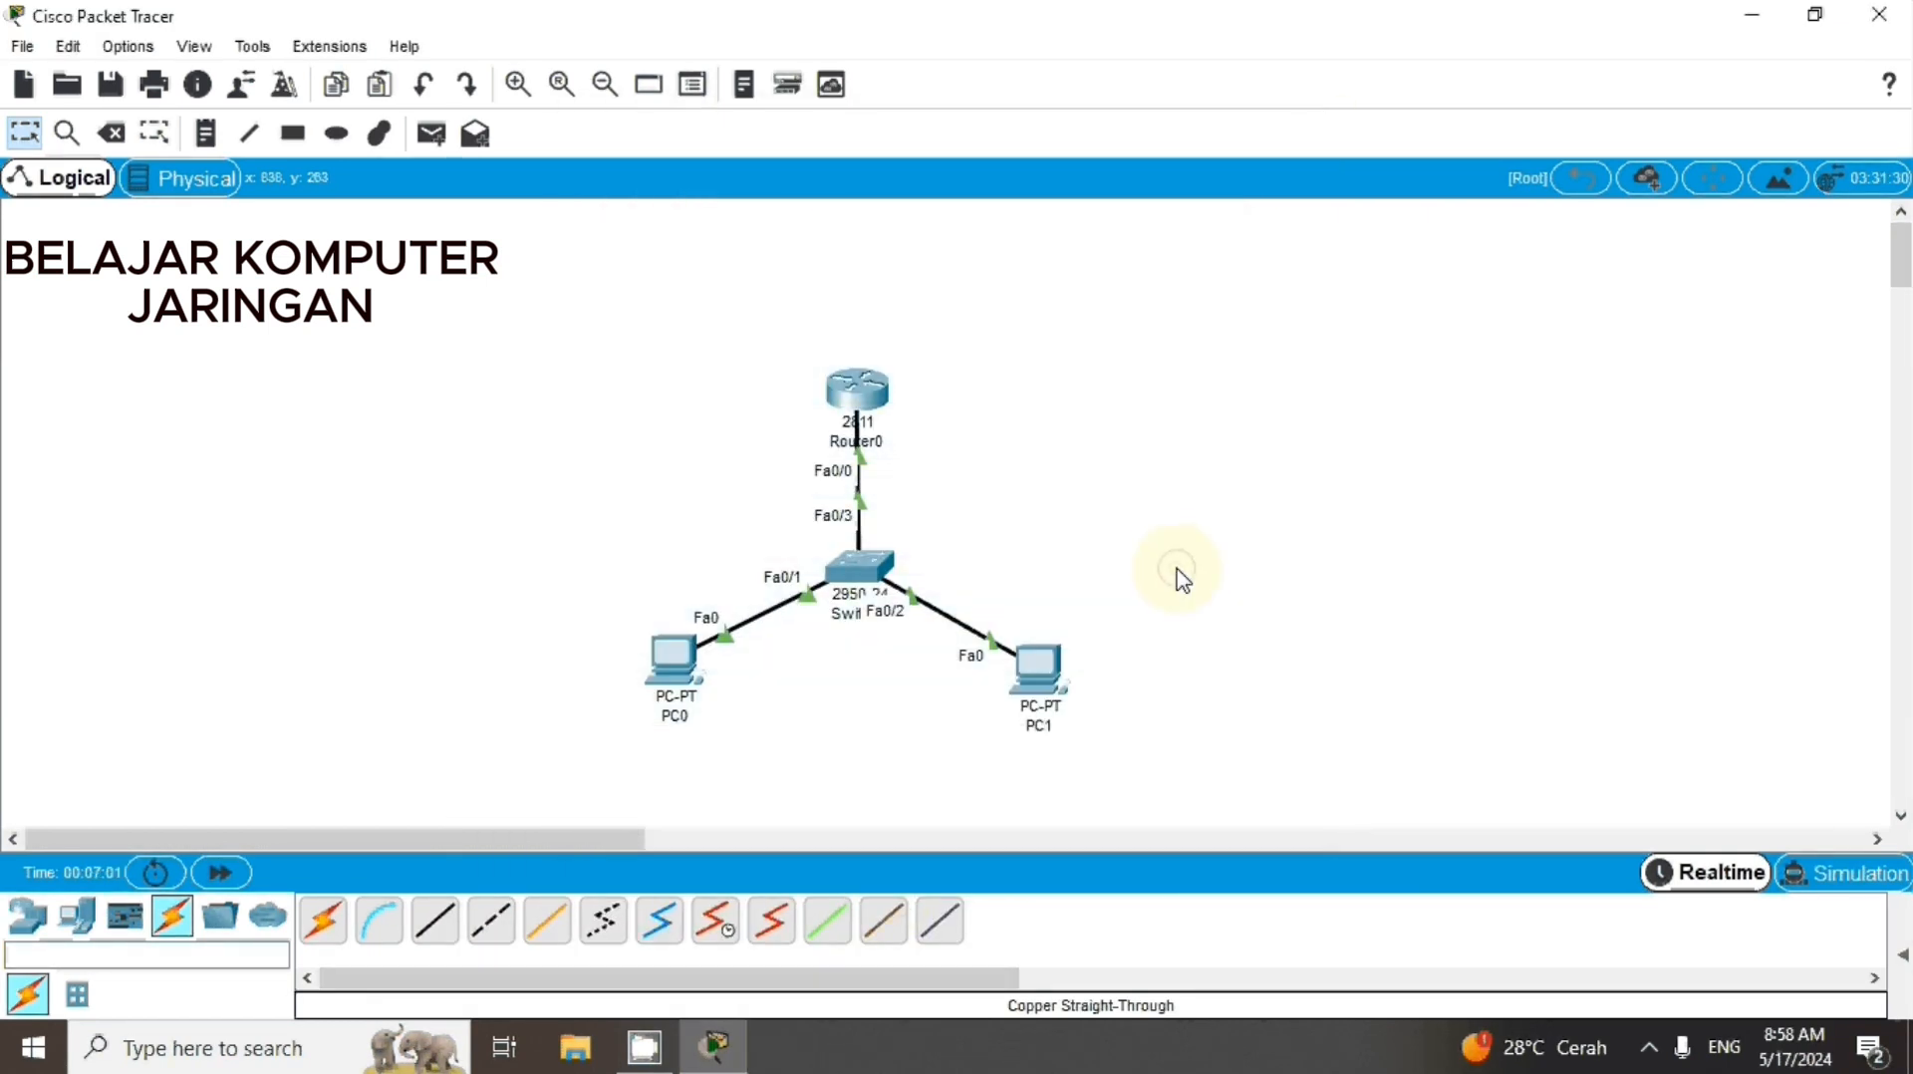
Set PC0's IPv4 configuration on FastEthernet0 to DHCP and close its window
{"action": "left_click", "coordinate": [673, 660]}
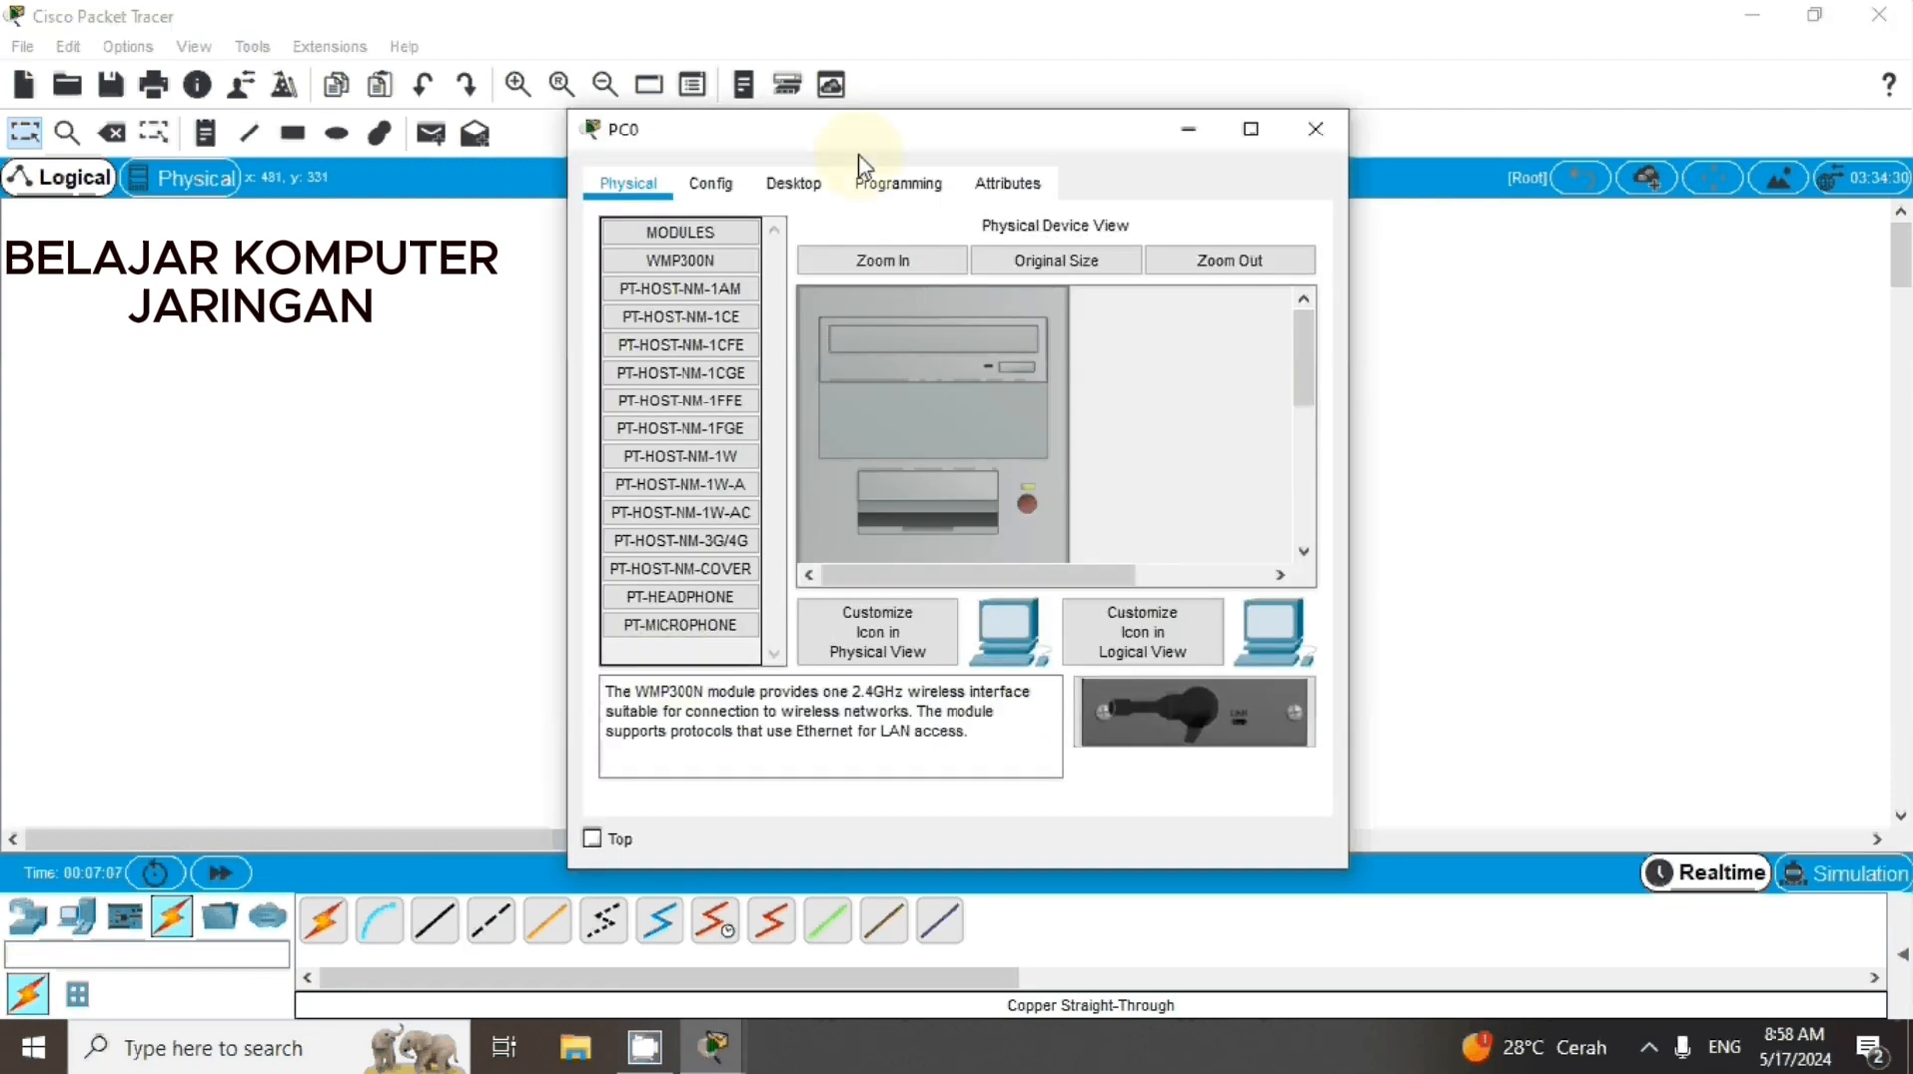
{"action": "left_click", "coordinate": [795, 185]}
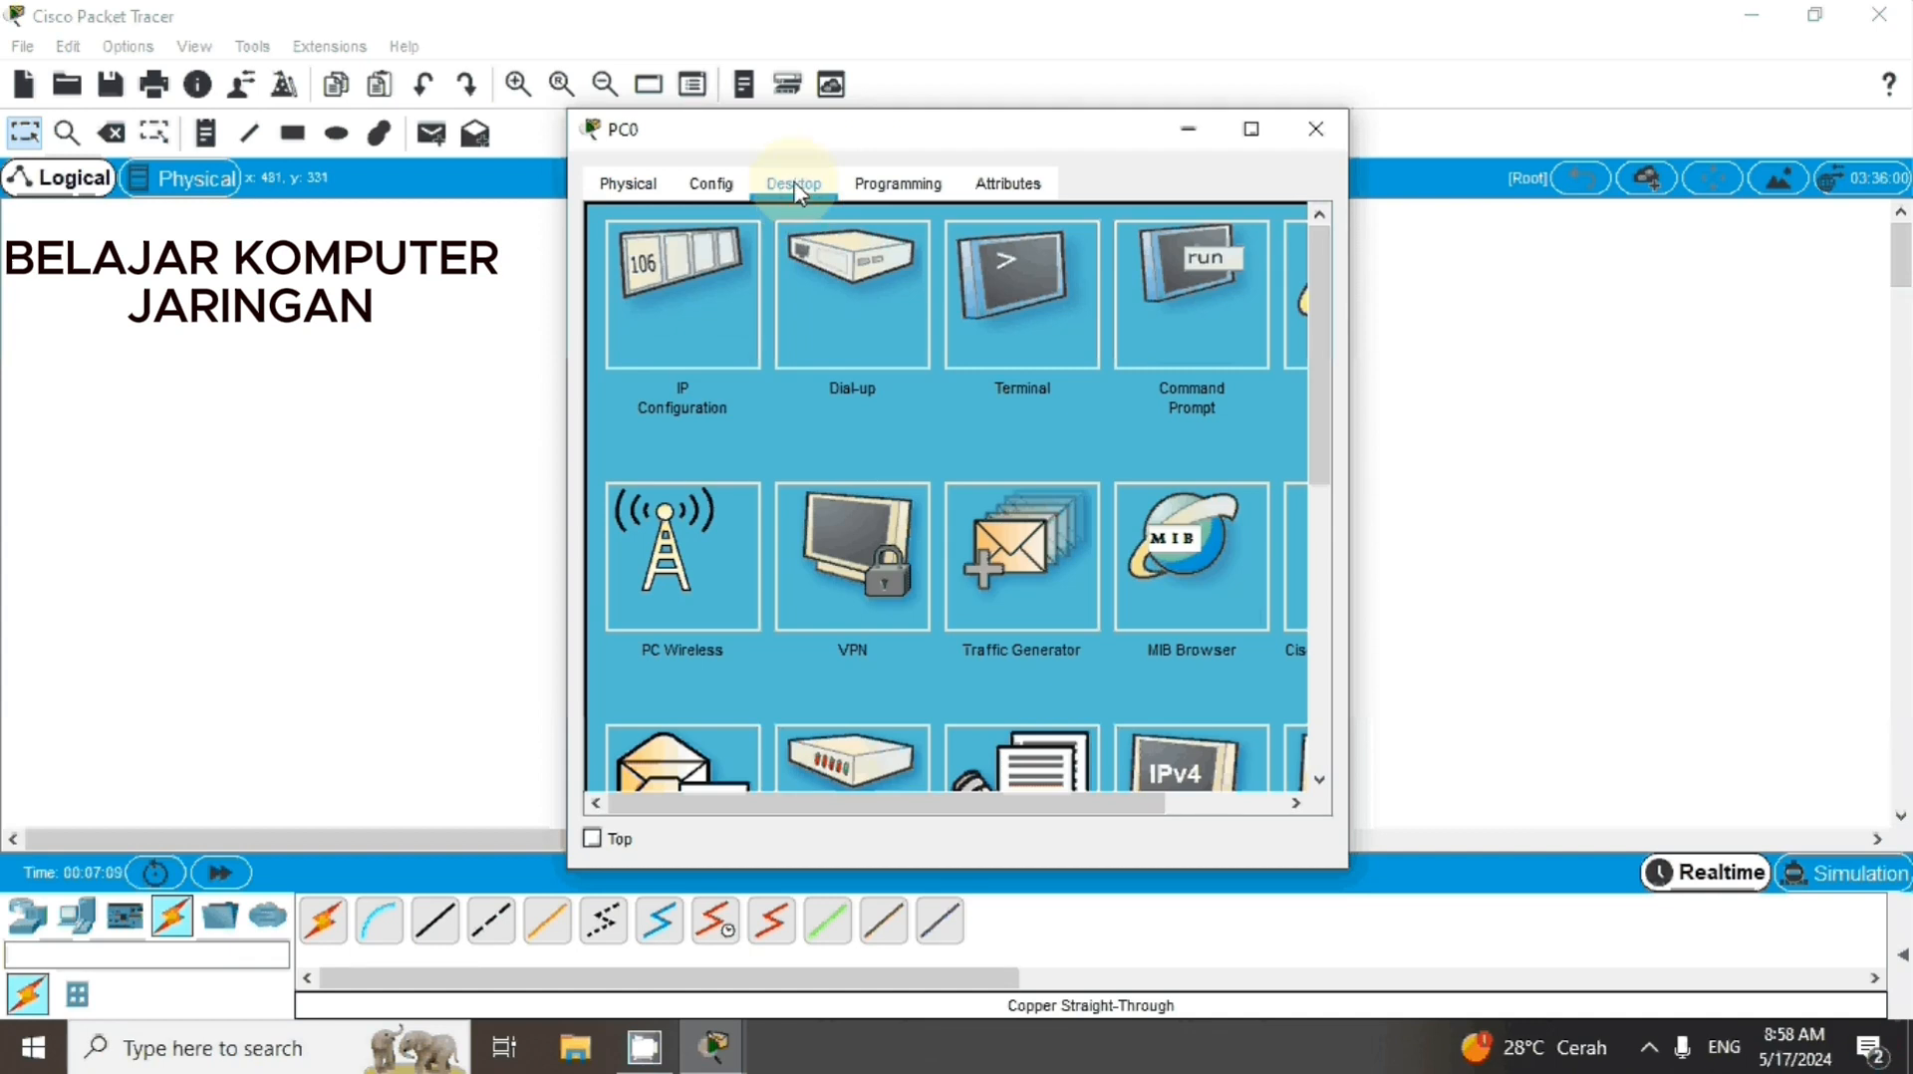
{"action": "left_click", "coordinate": [682, 338]}
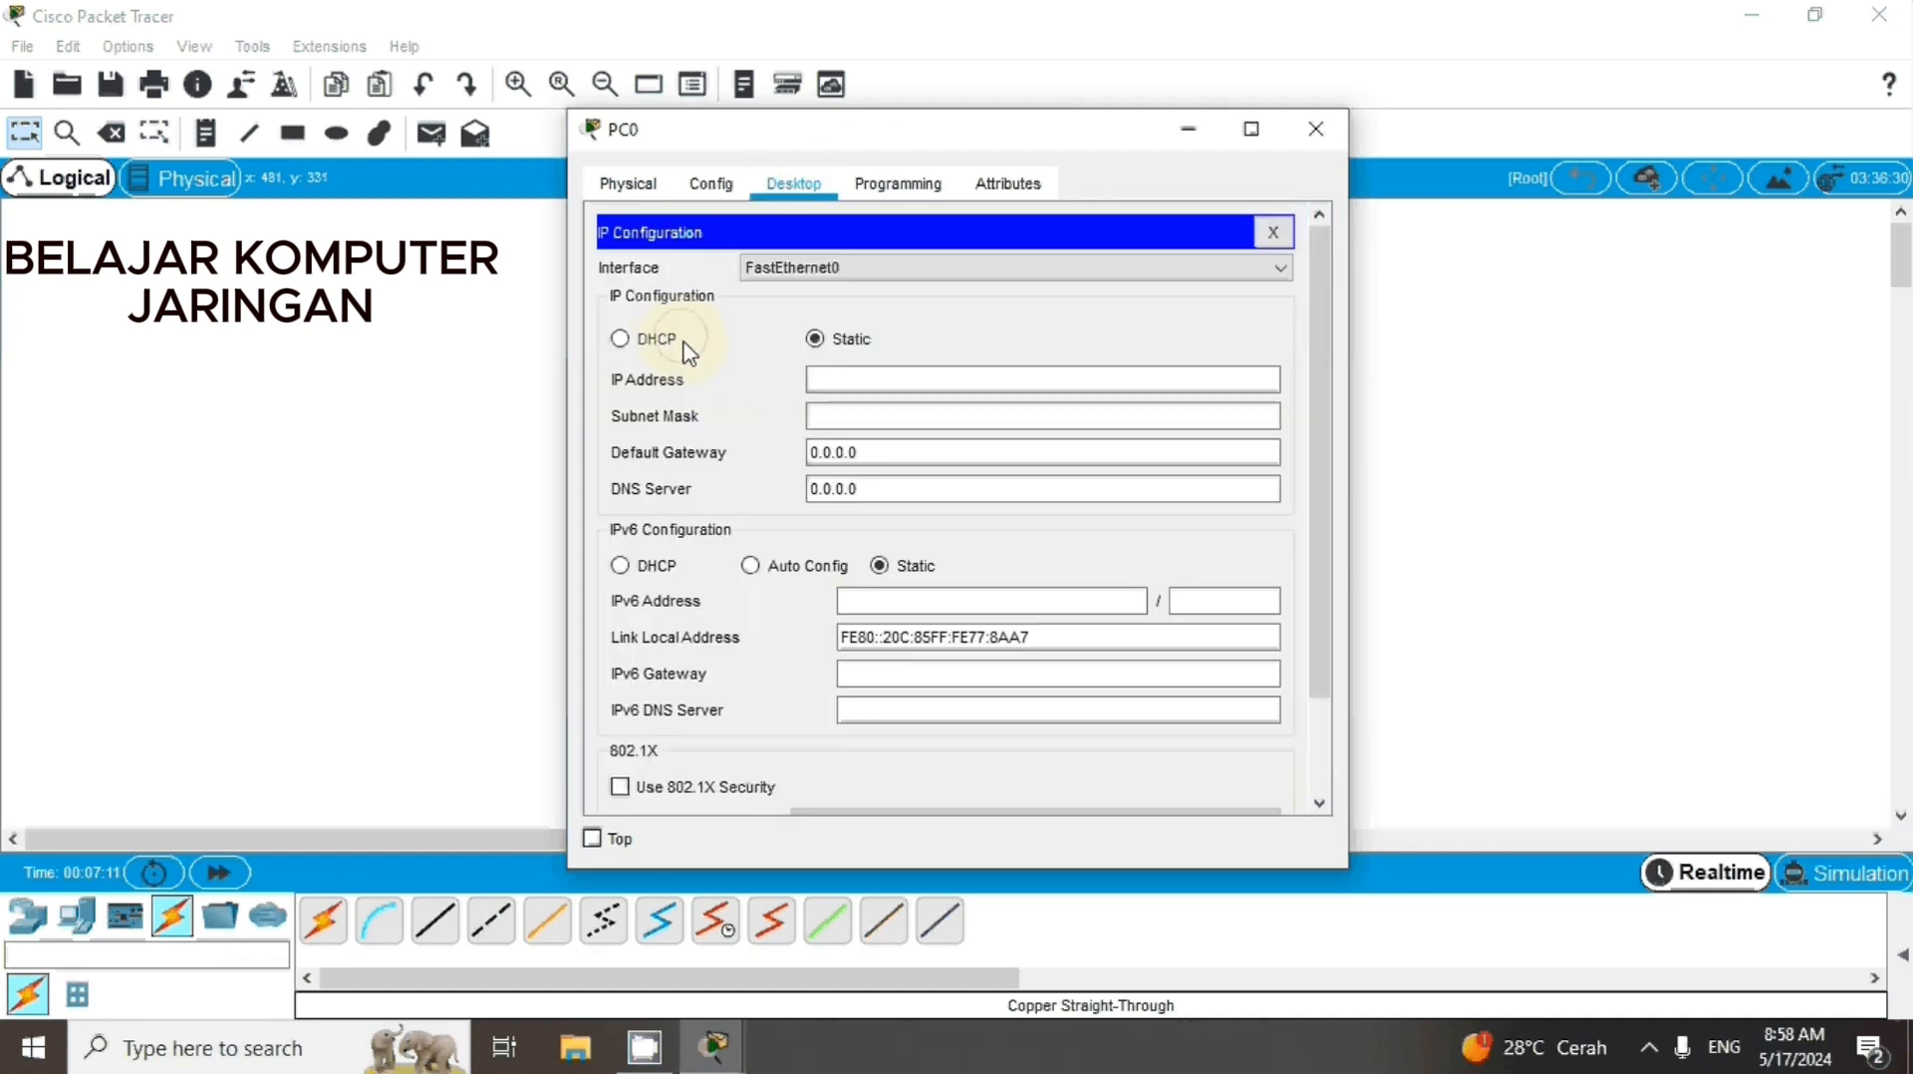
{"action": "left_click", "coordinate": [846, 351]}
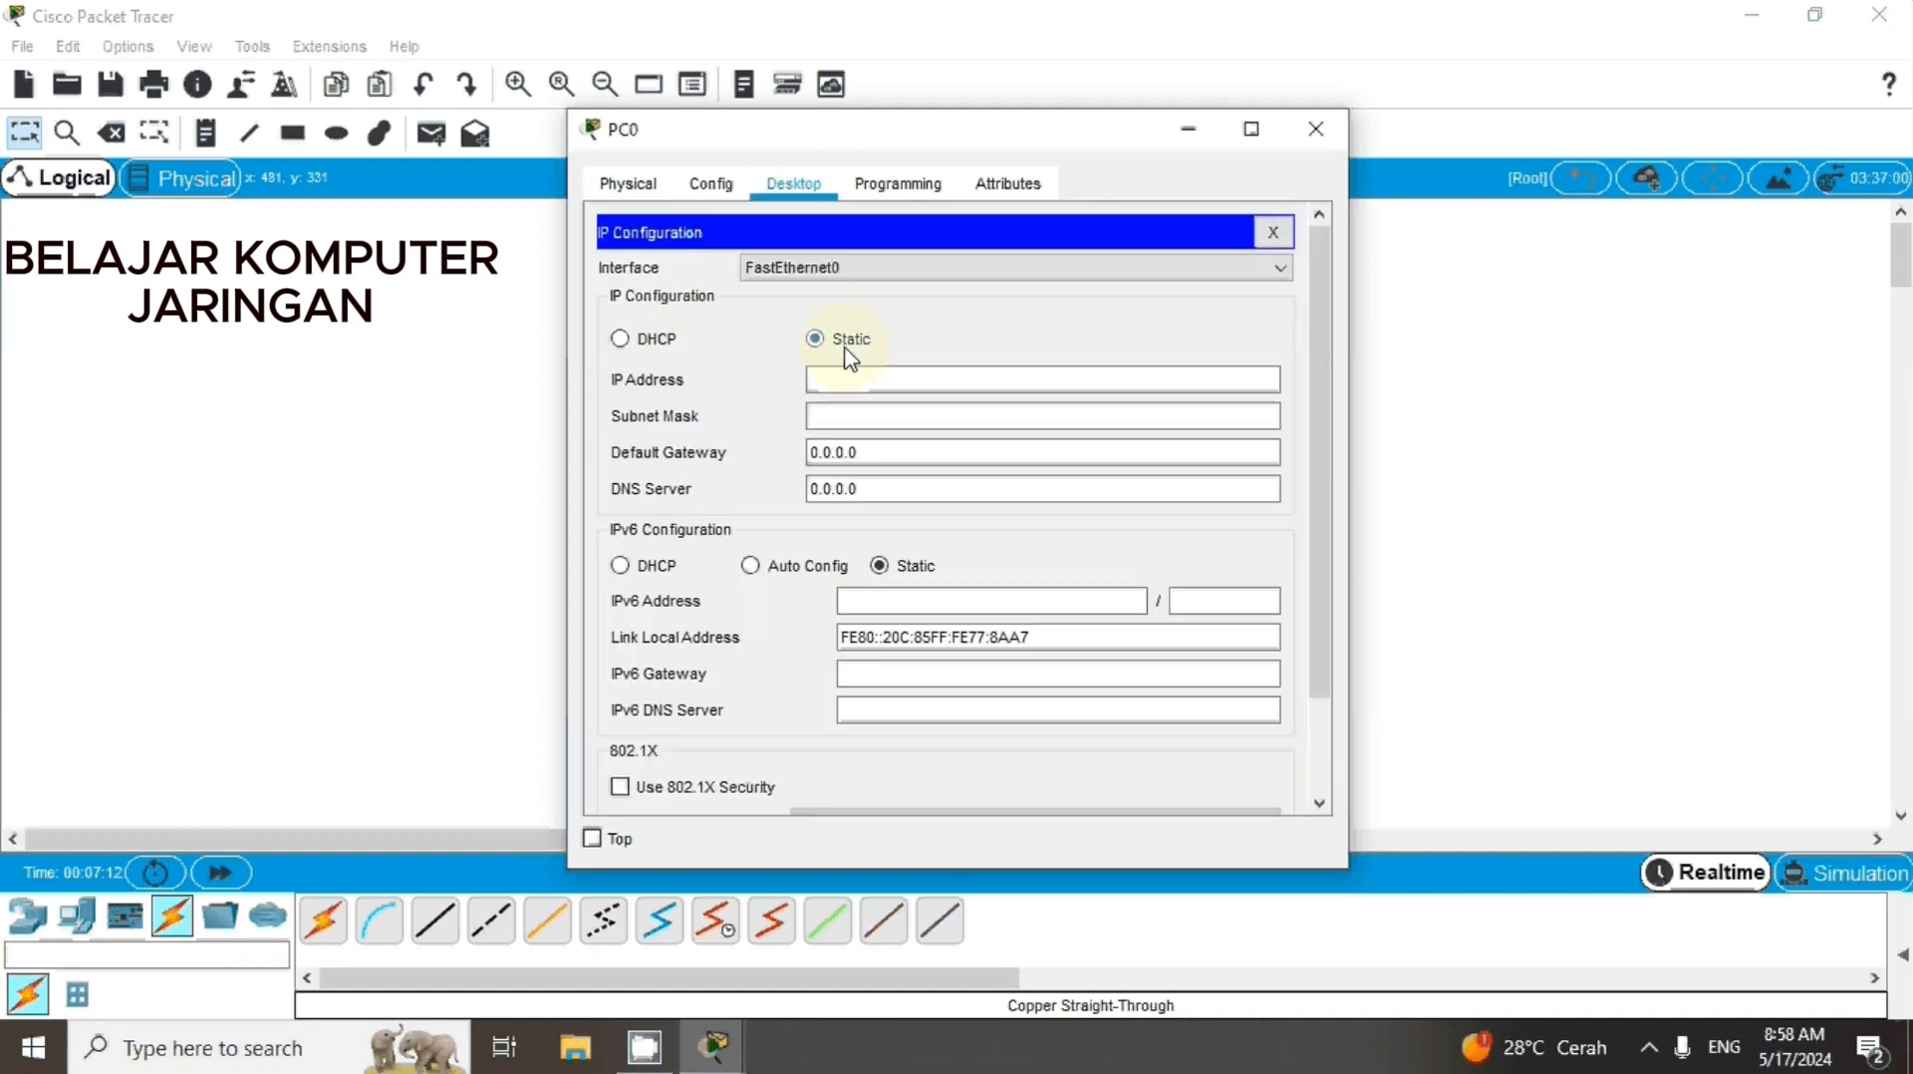
{"action": "left_click", "coordinate": [620, 339]}
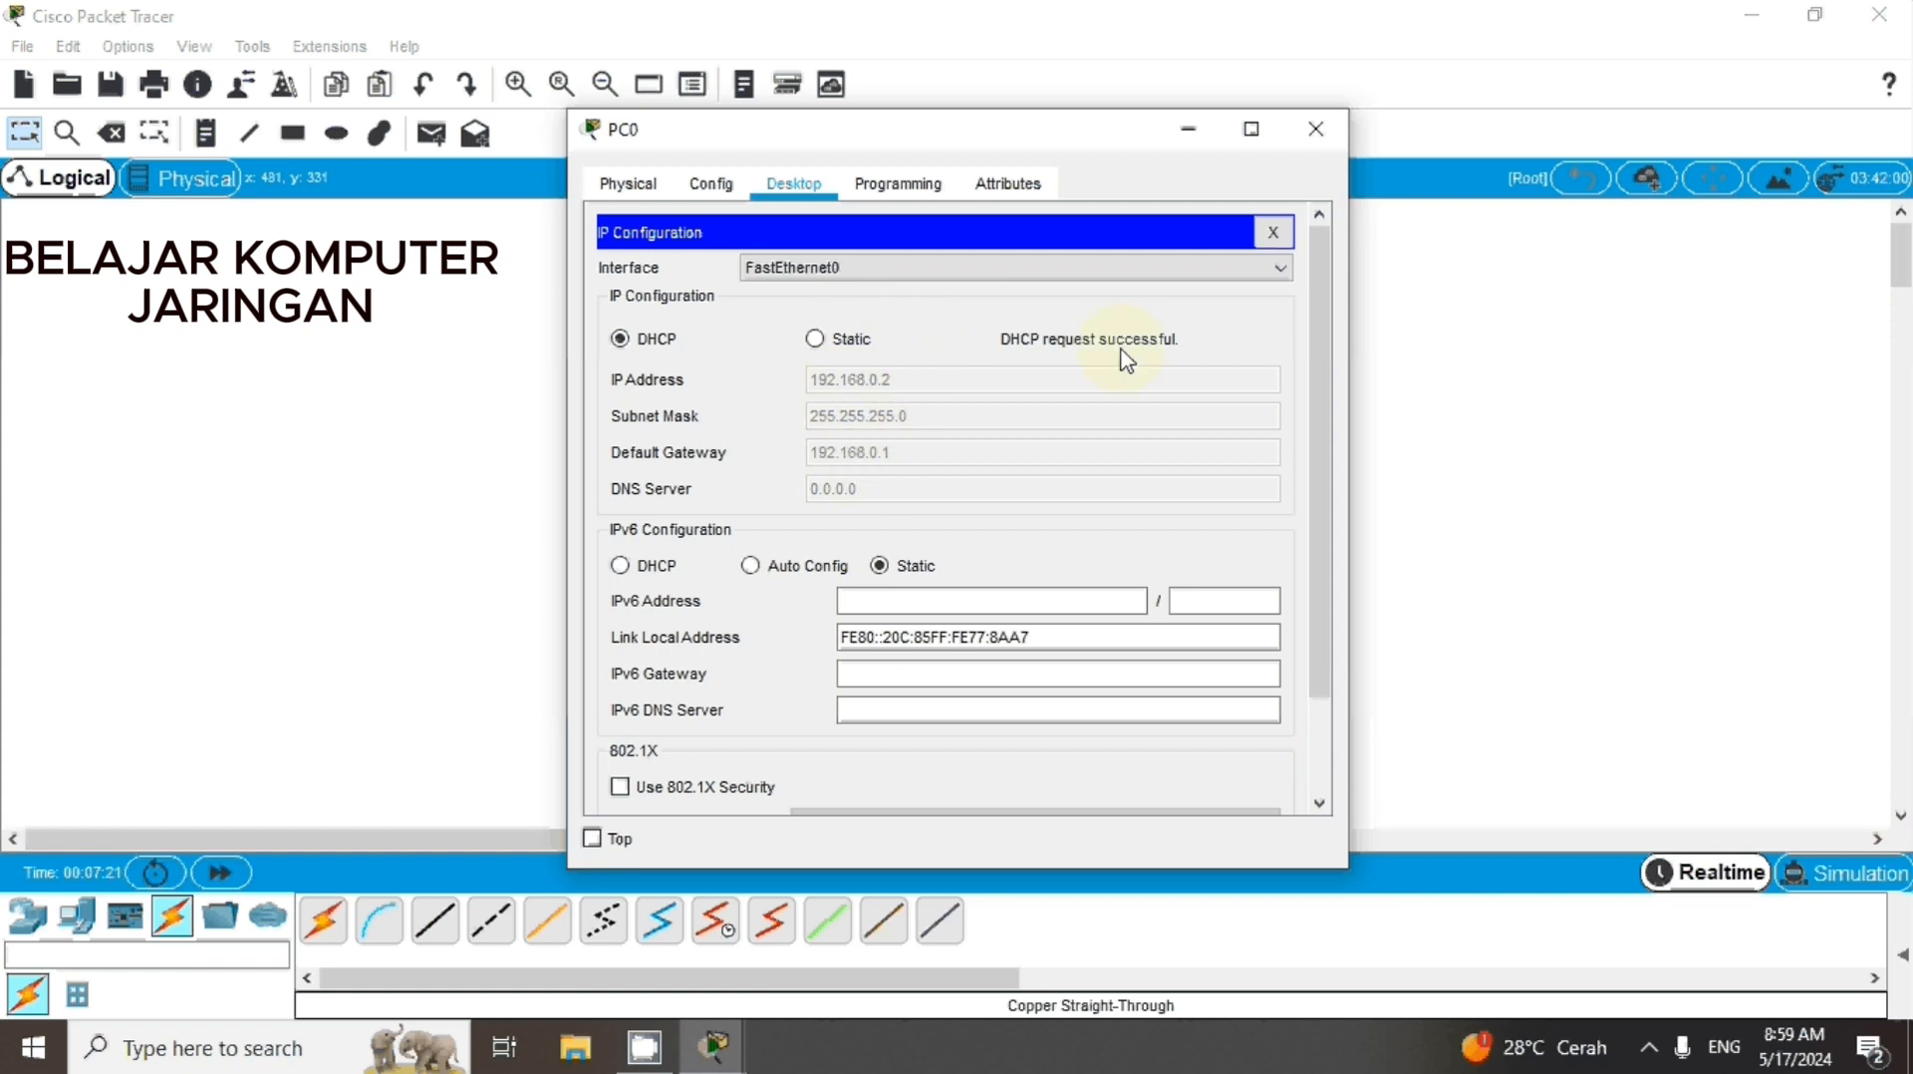
{"action": "left_click", "coordinate": [1319, 132]}
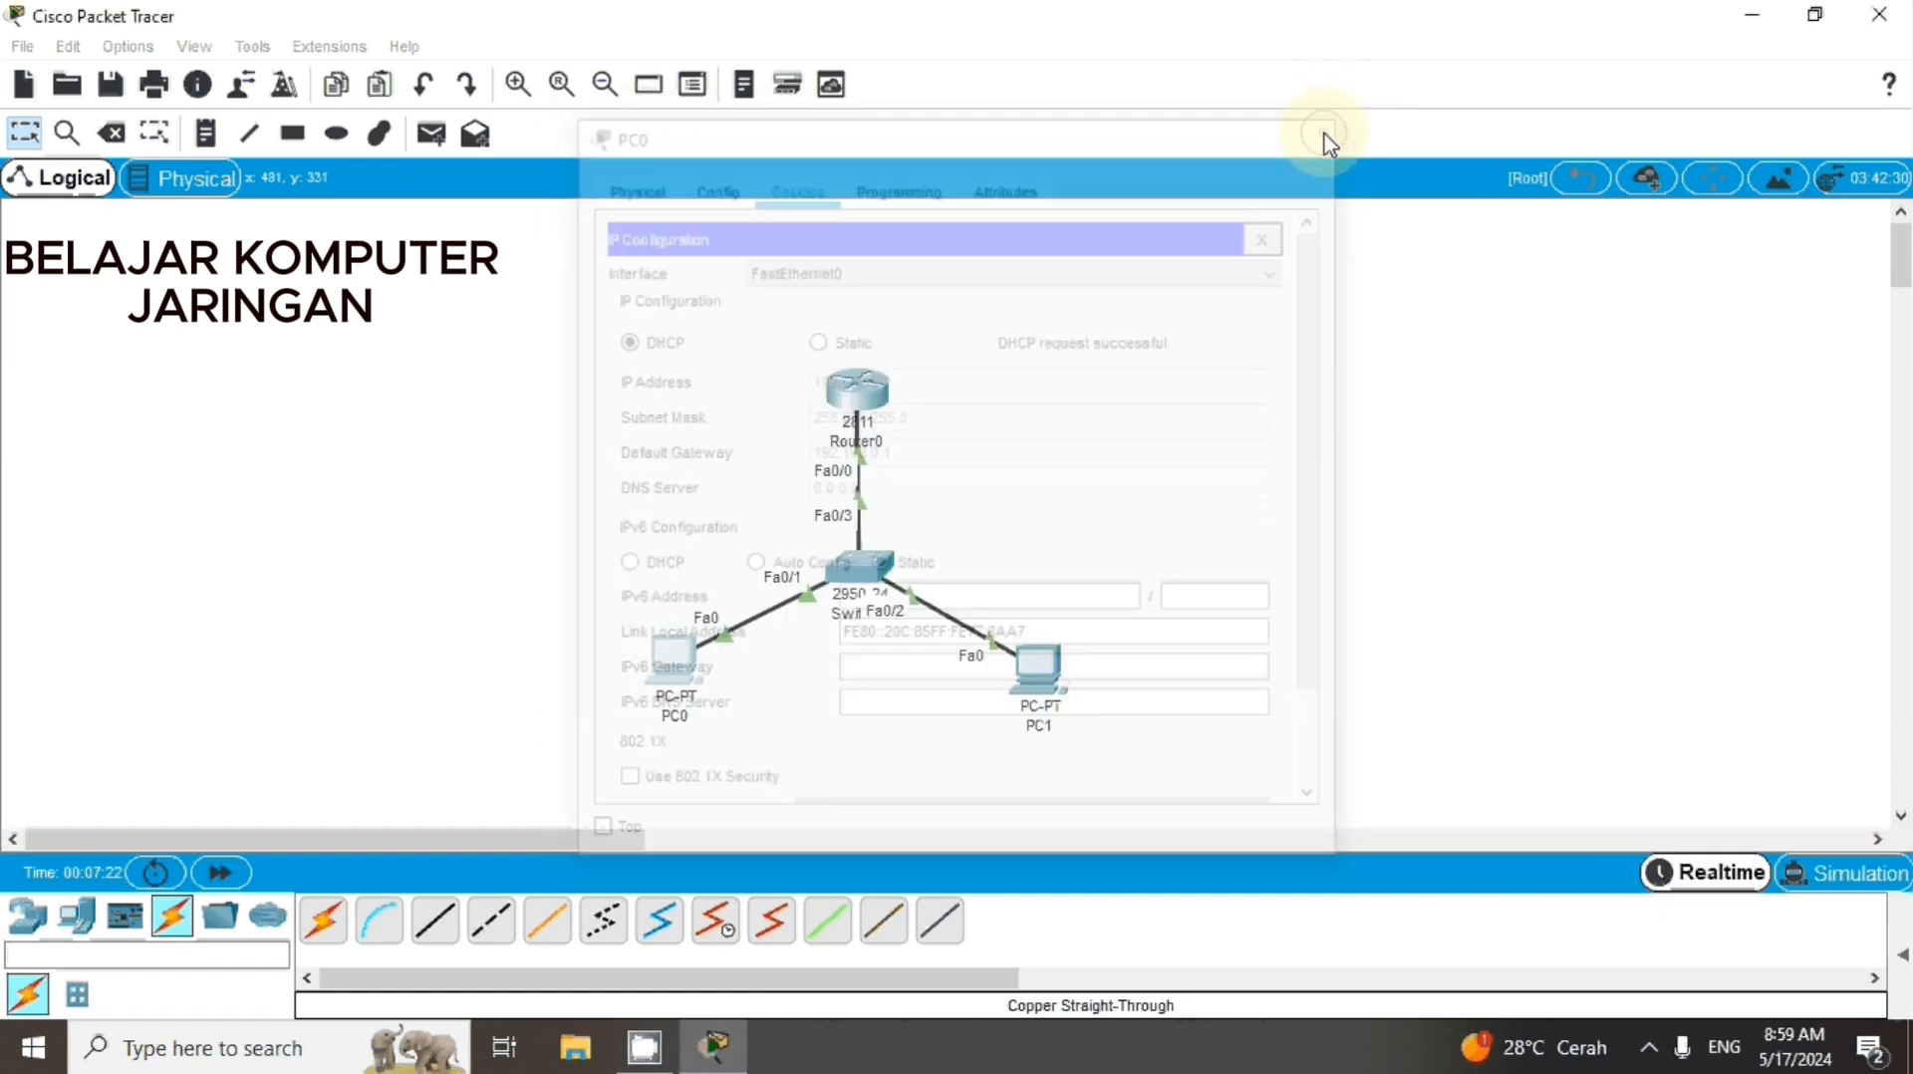
Open PC1's IP configuration and set its IPv4 addressing on FastEthernet0 to DHCP
{"action": "left_click", "coordinate": [1040, 673]}
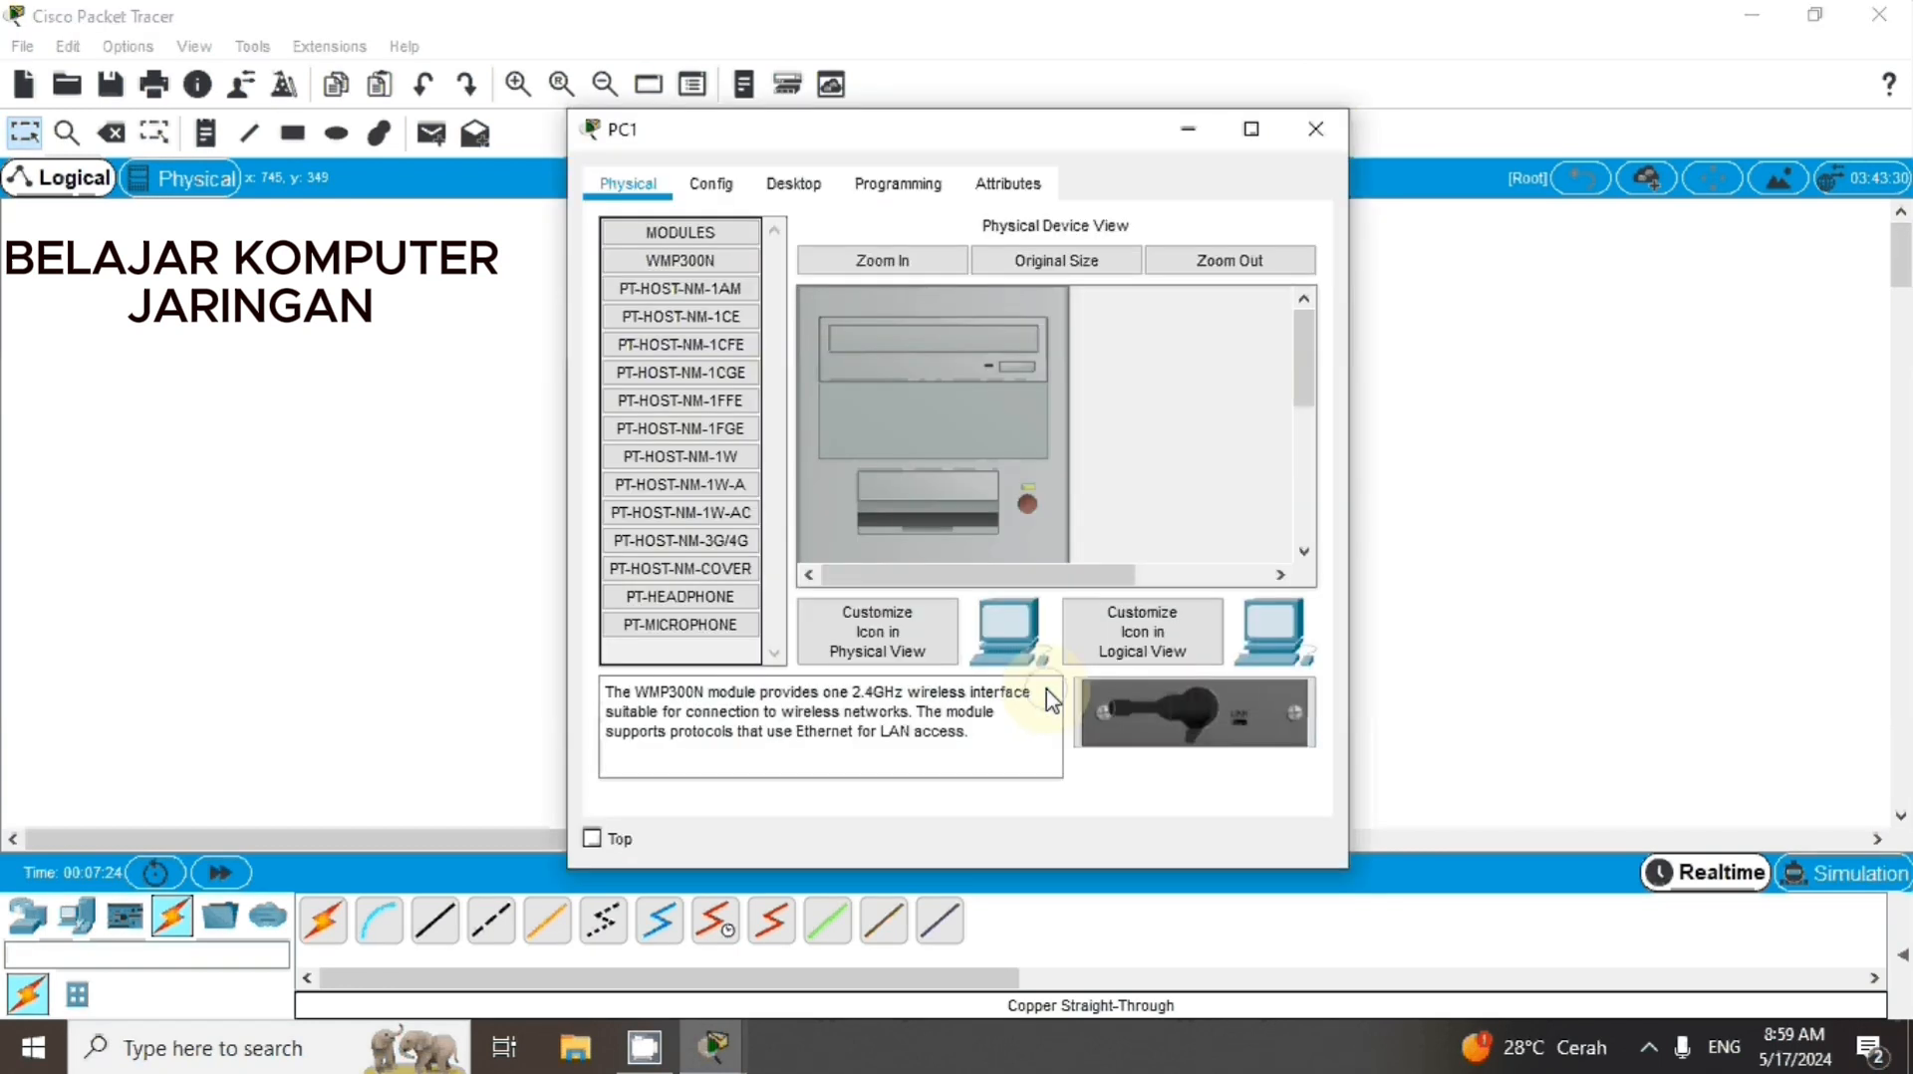
{"action": "left_click", "coordinate": [792, 187]}
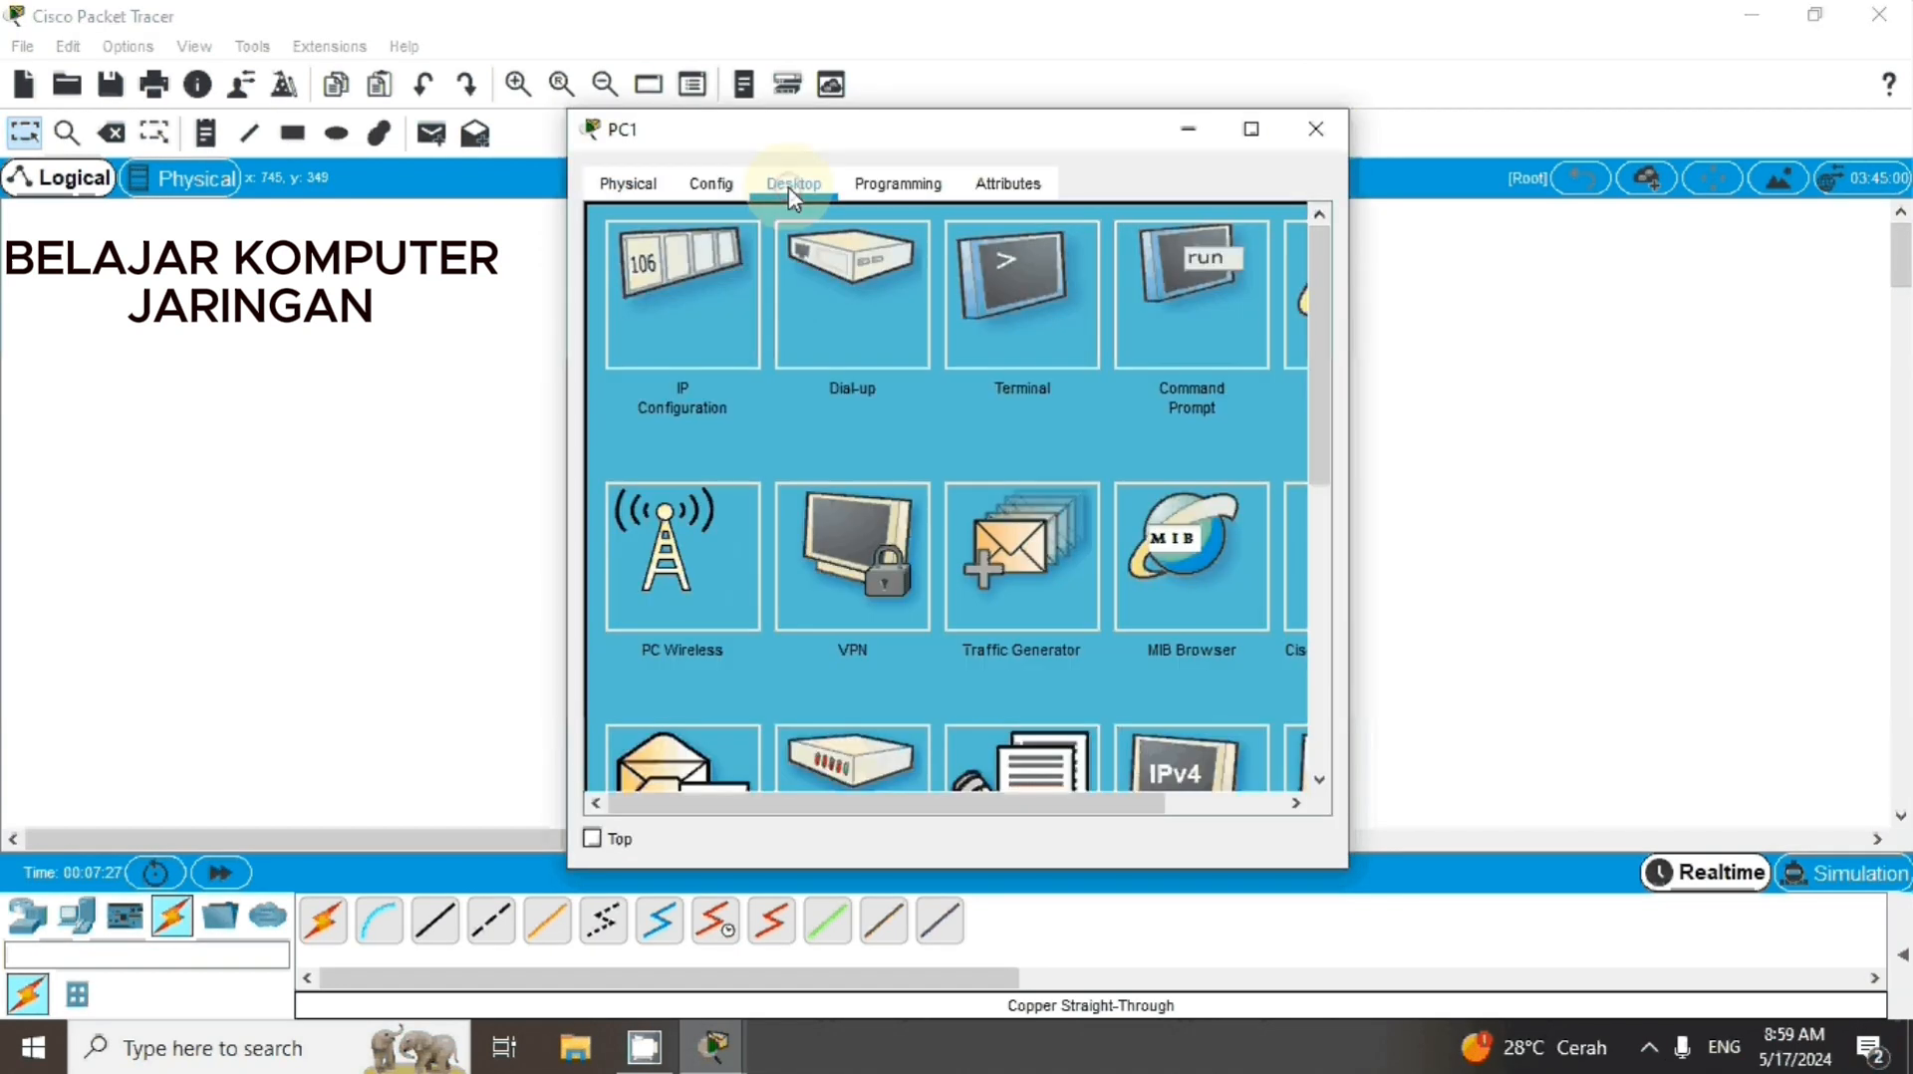
{"action": "left_click", "coordinate": [677, 321]}
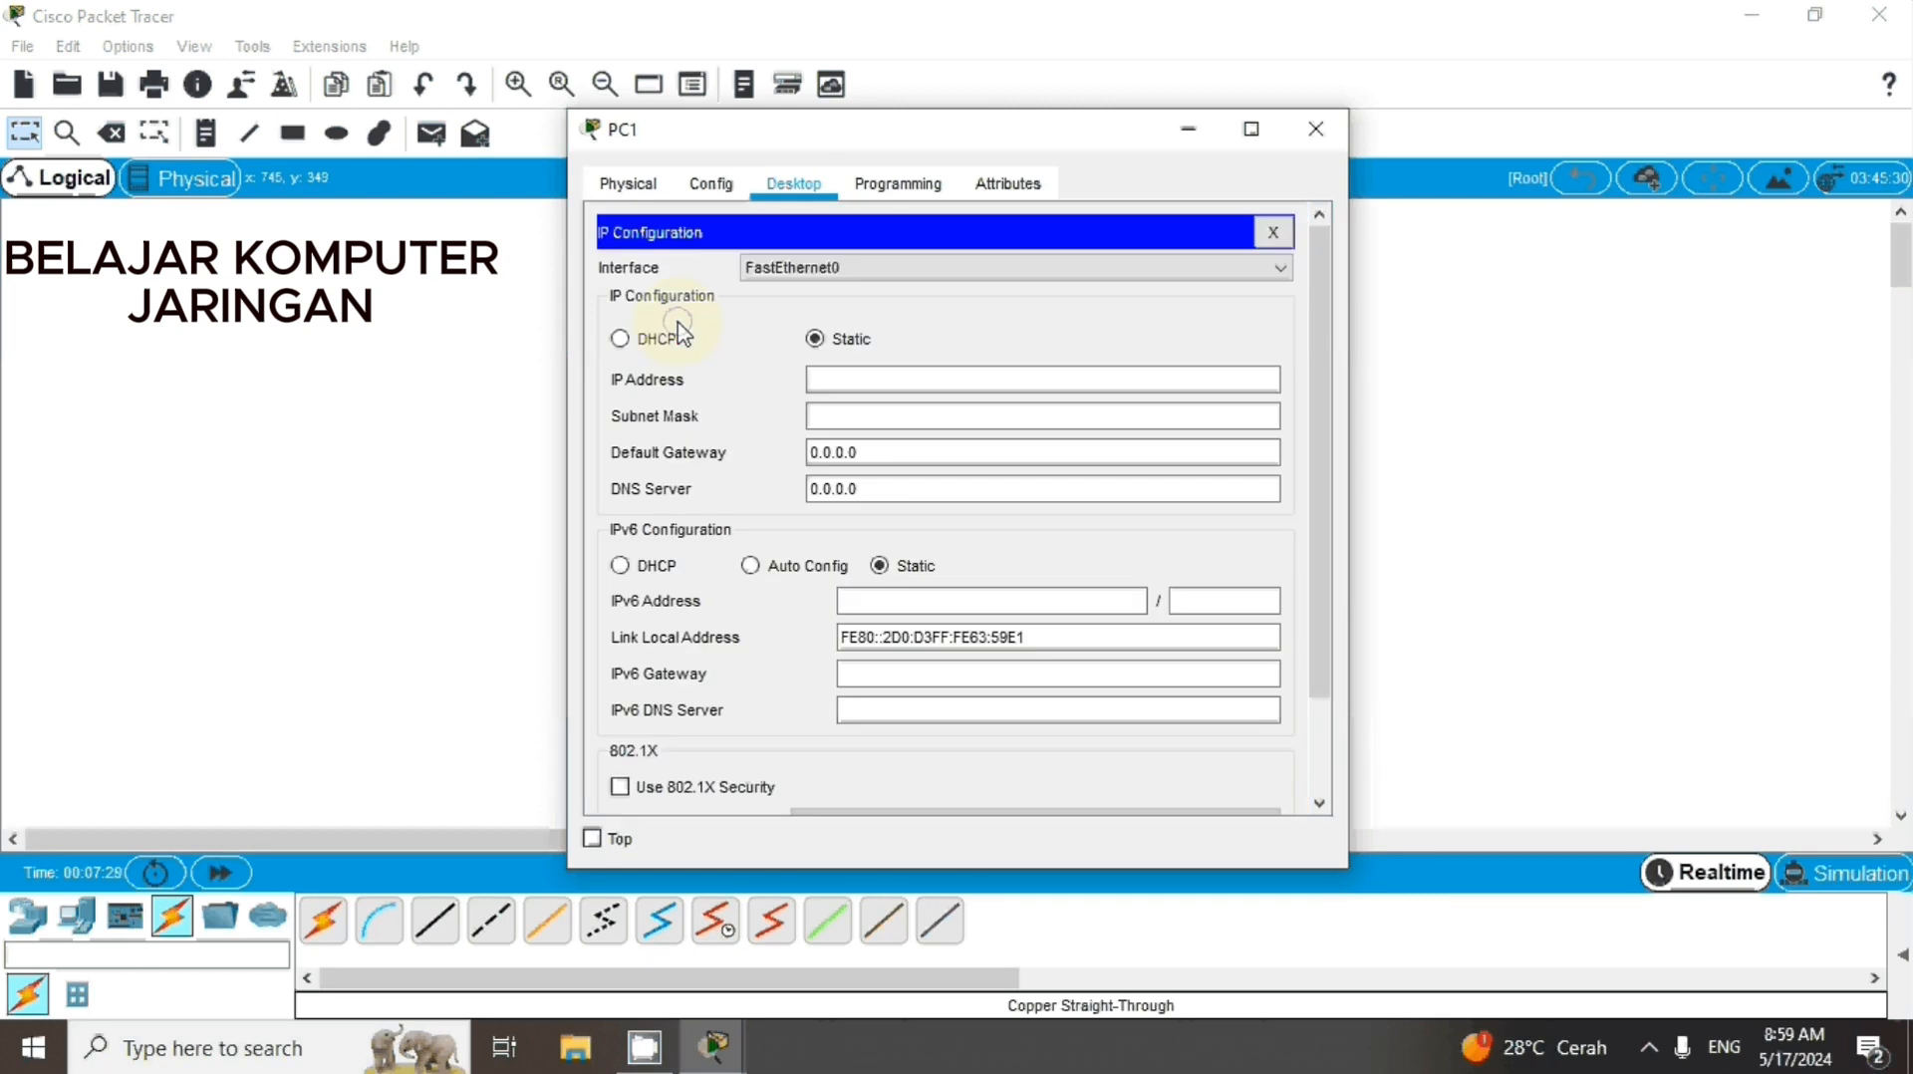
{"action": "left_click", "coordinate": [620, 339]}
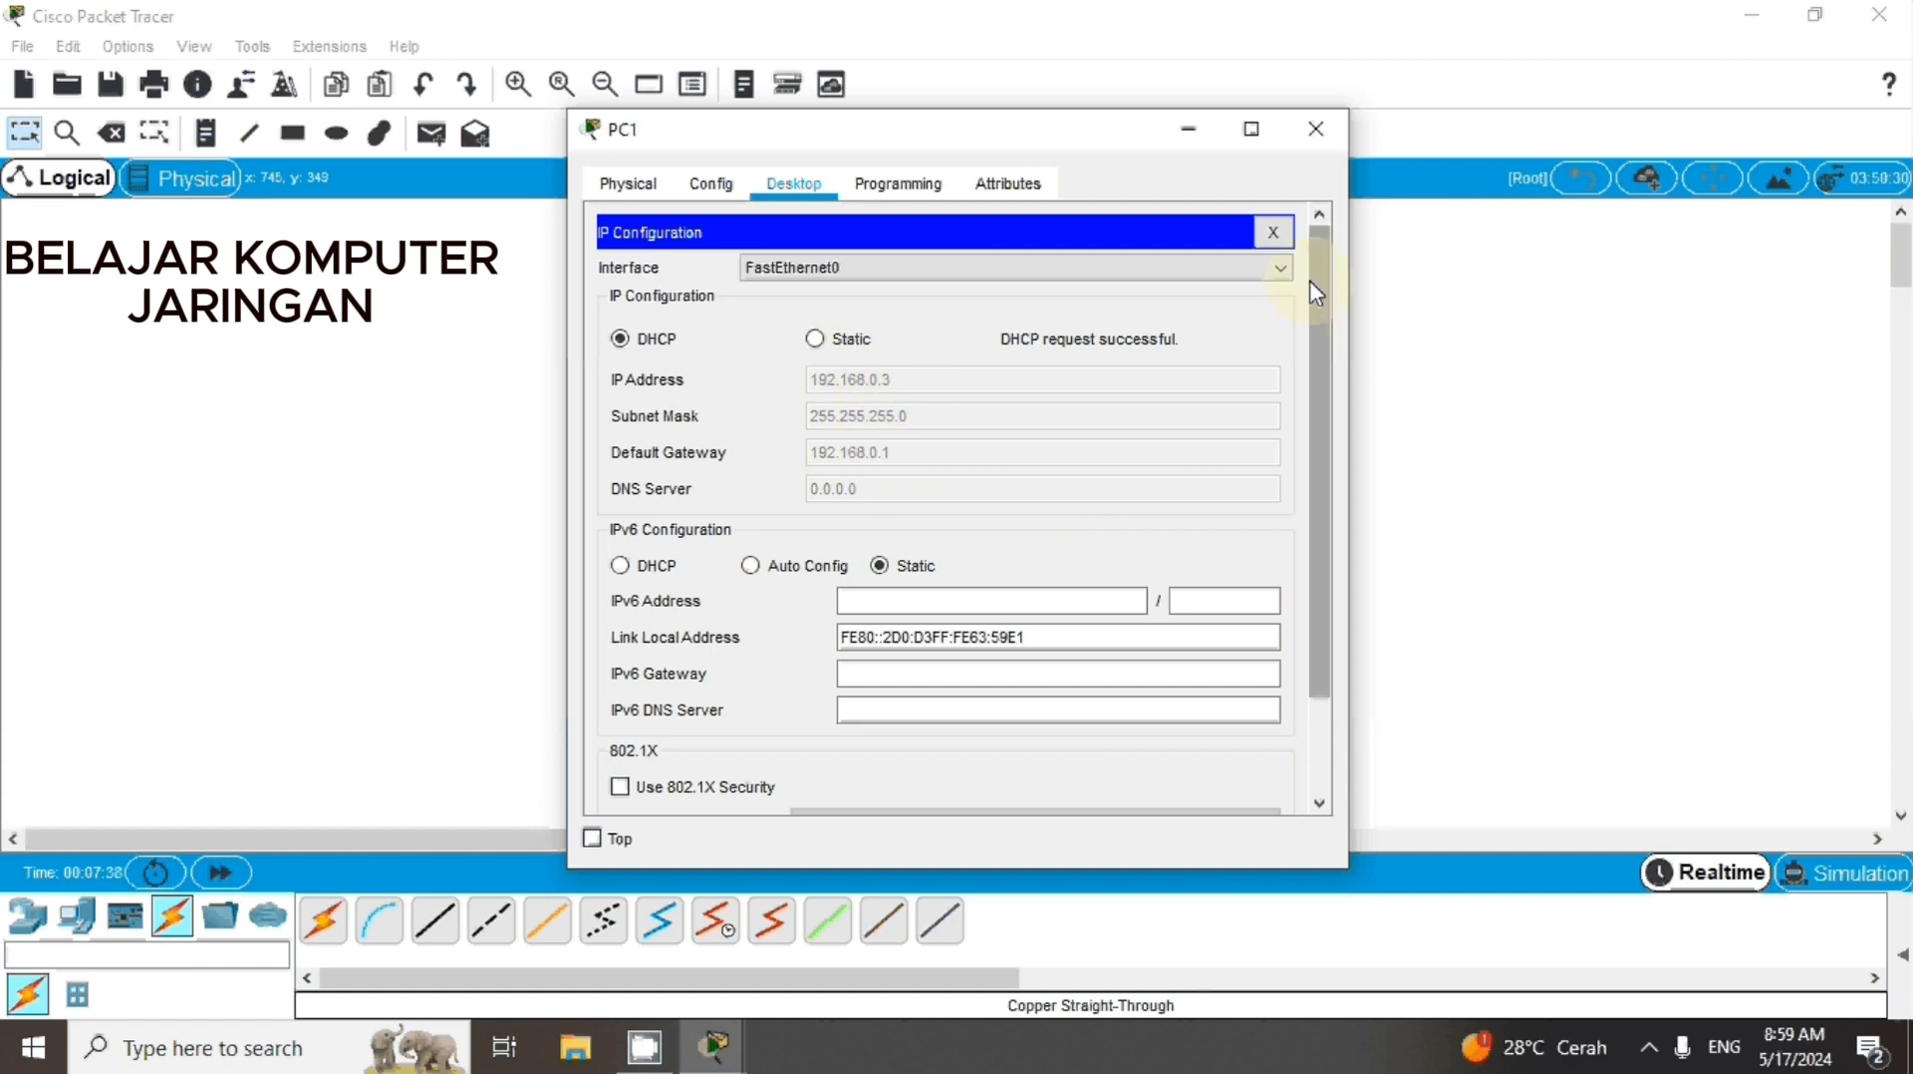
Close PC1's window and send two simple PDUs from PC0 to Router0
{"action": "left_click", "coordinate": [1334, 138]}
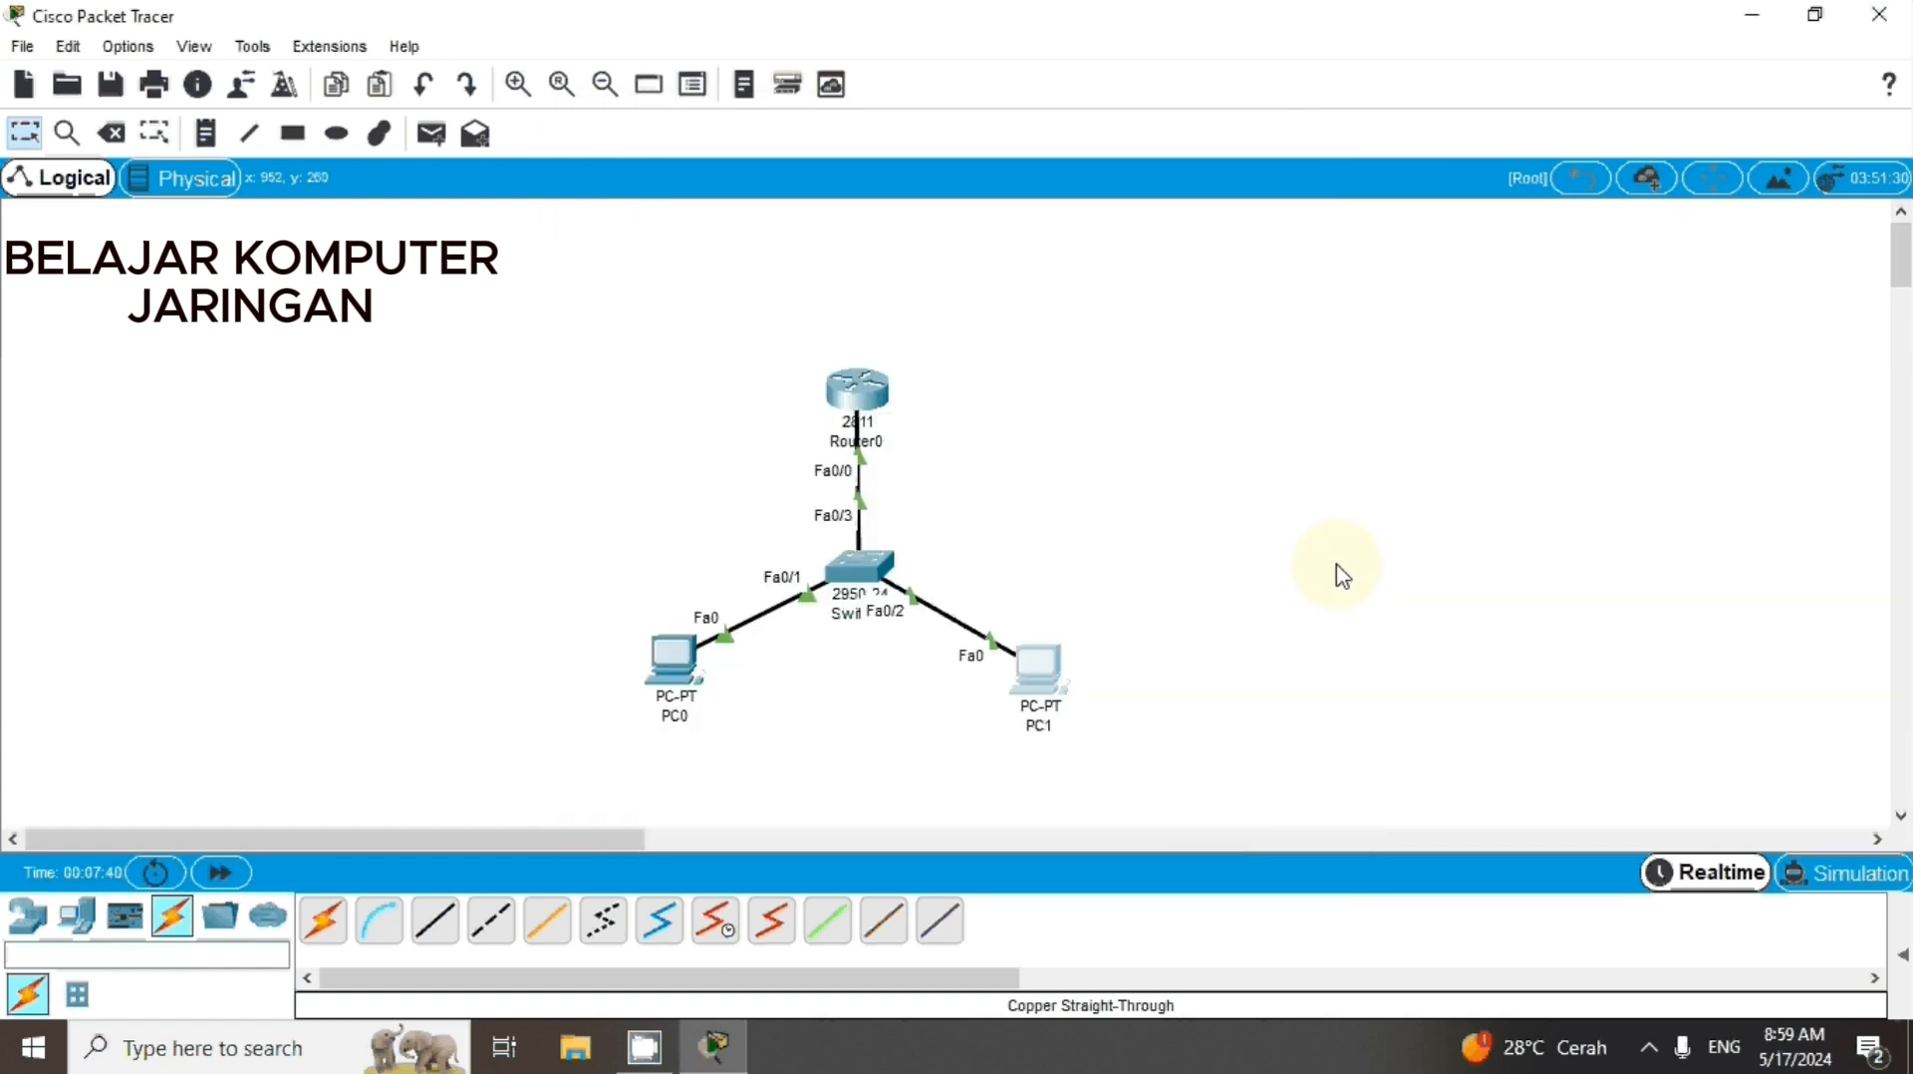
{"action": "left_click", "coordinate": [429, 140]}
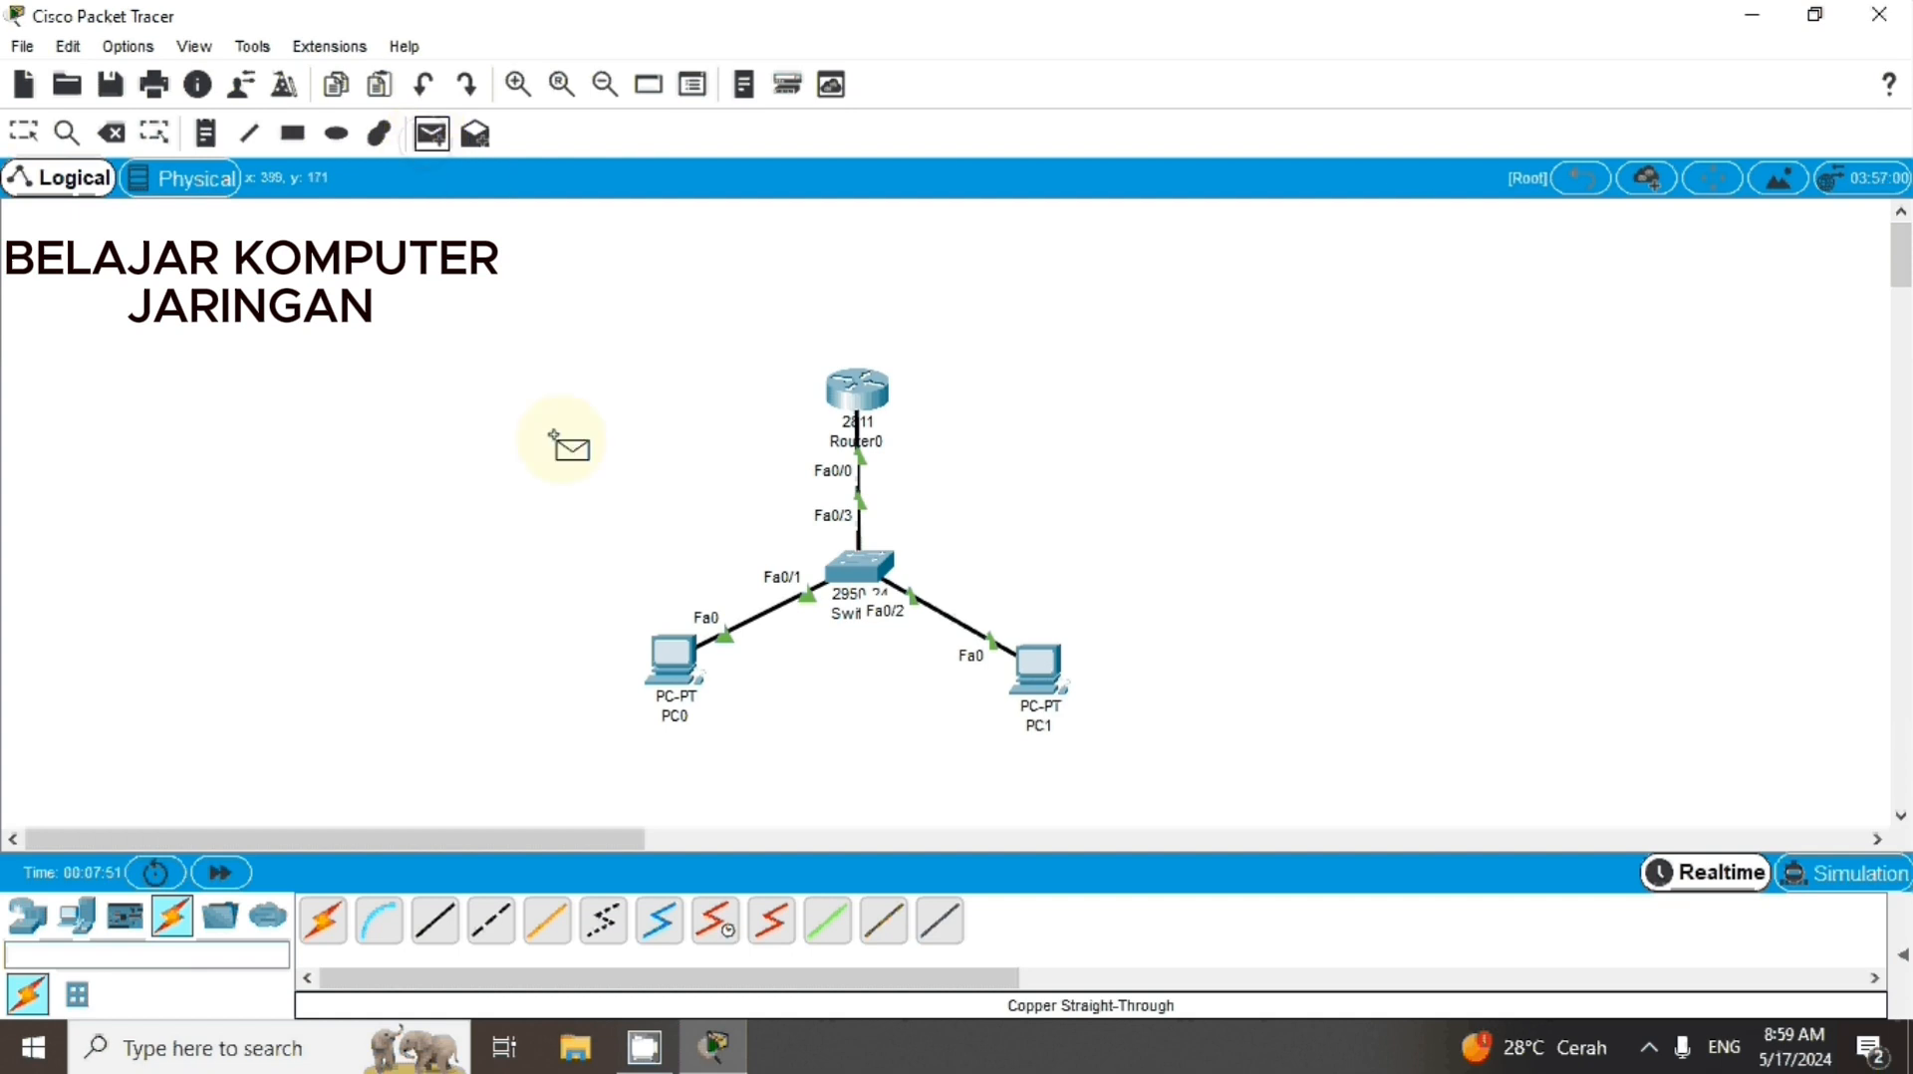
{"action": "left_click", "coordinate": [667, 660]}
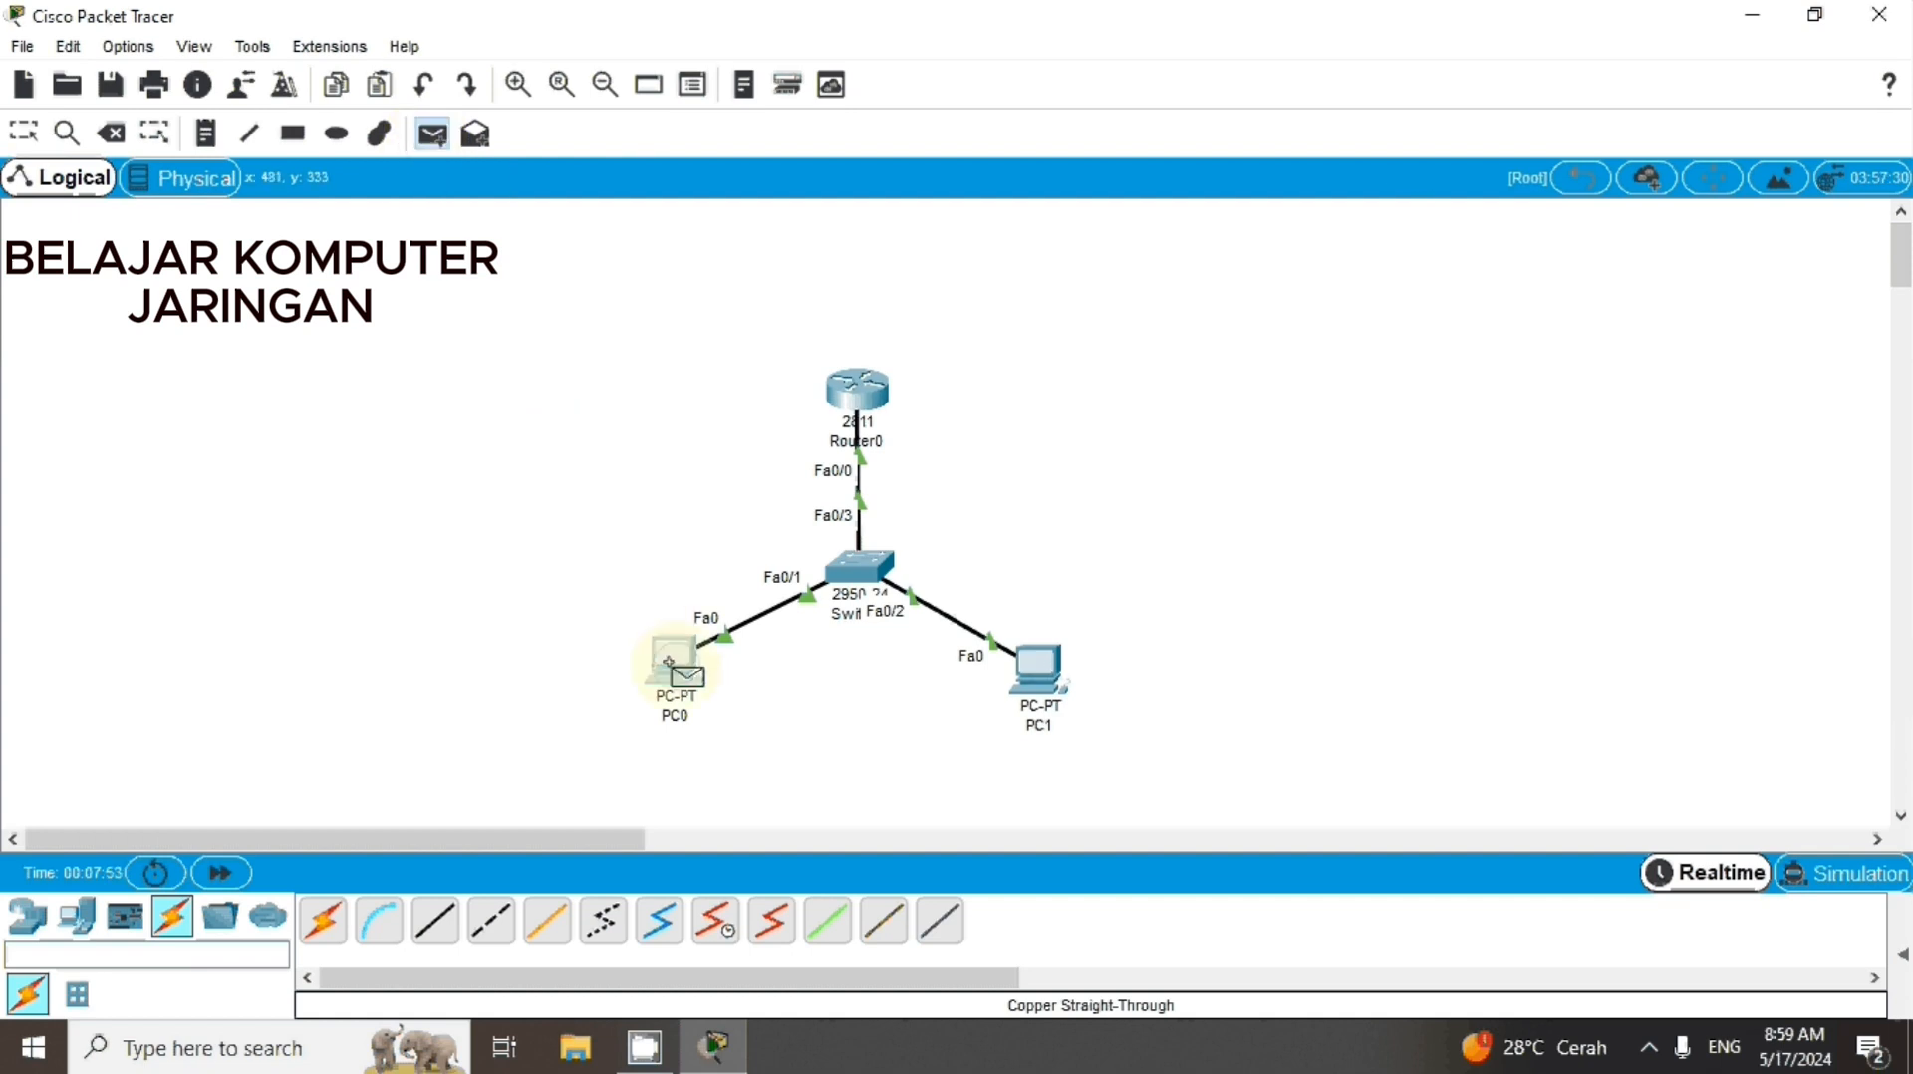
{"action": "left_click", "coordinate": [854, 406]}
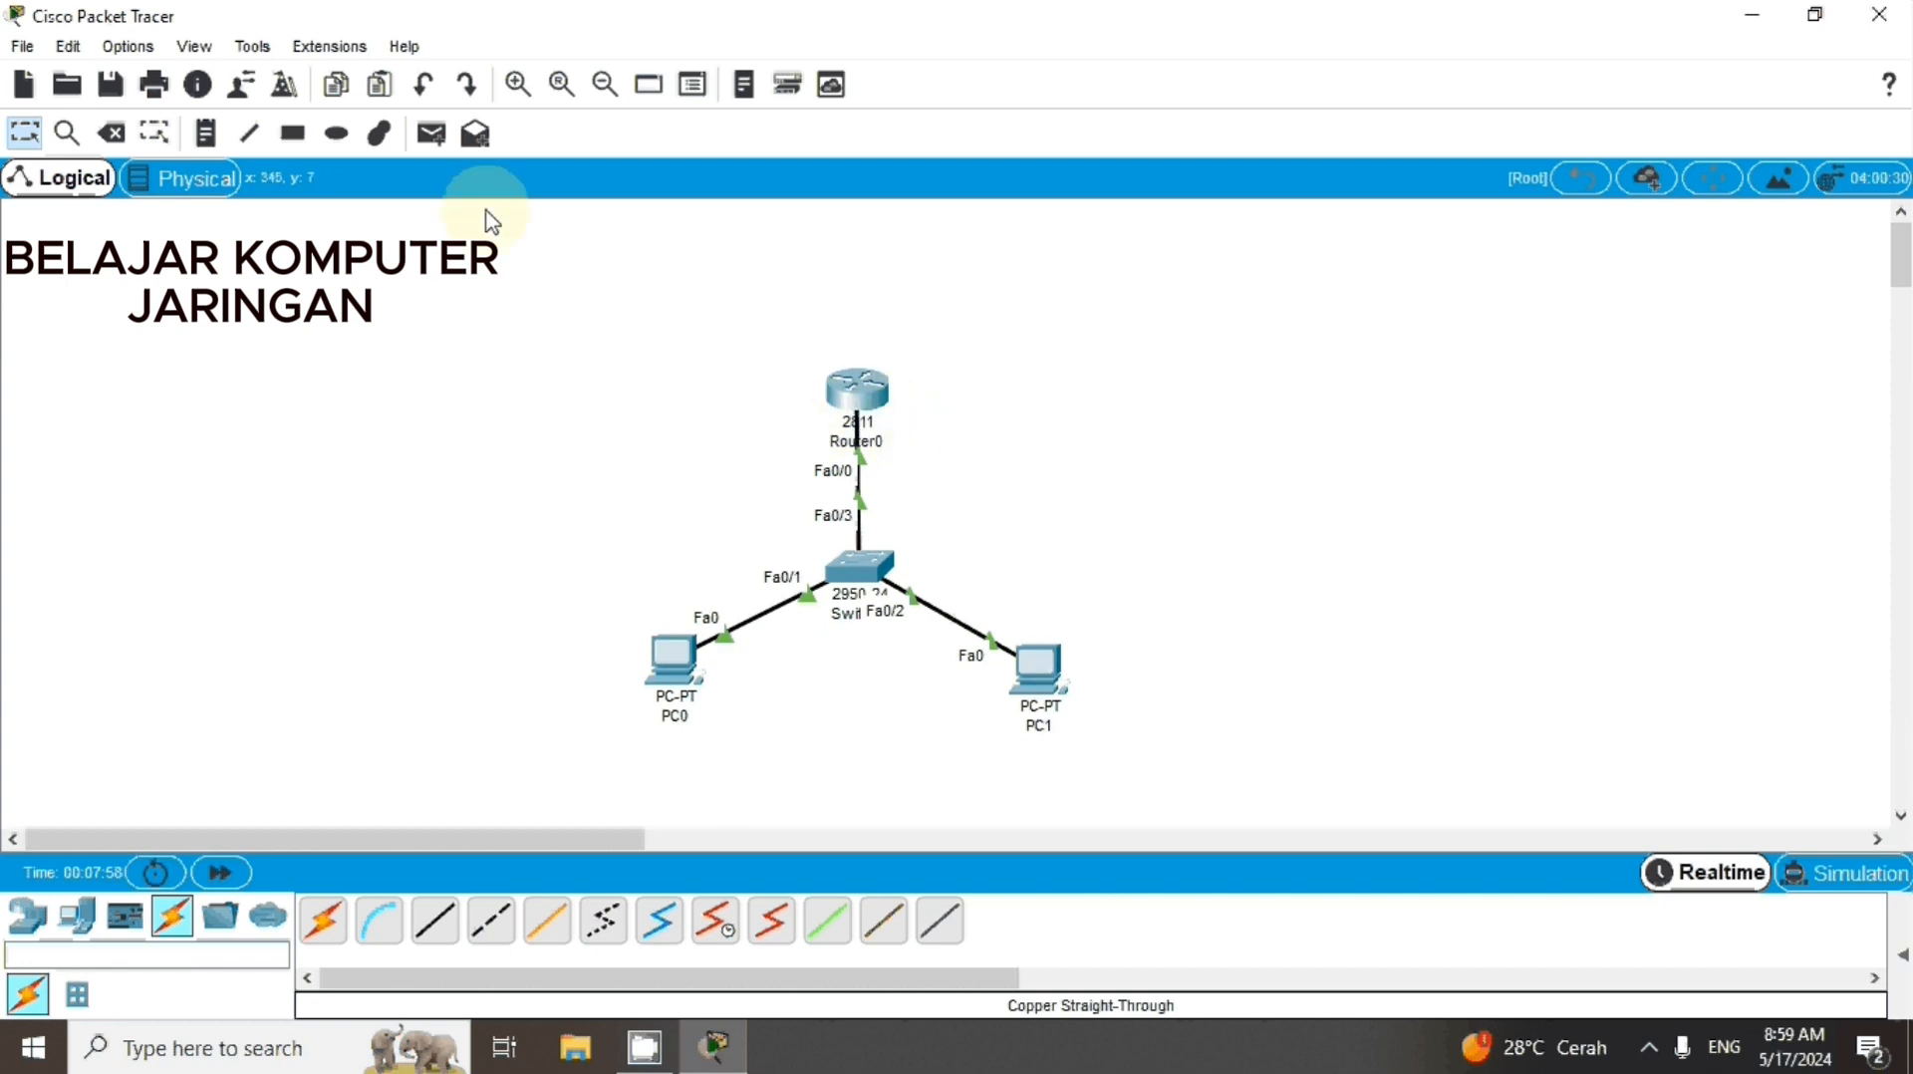
{"action": "left_click", "coordinate": [437, 140]}
{"action": "left_click", "coordinate": [673, 657]}
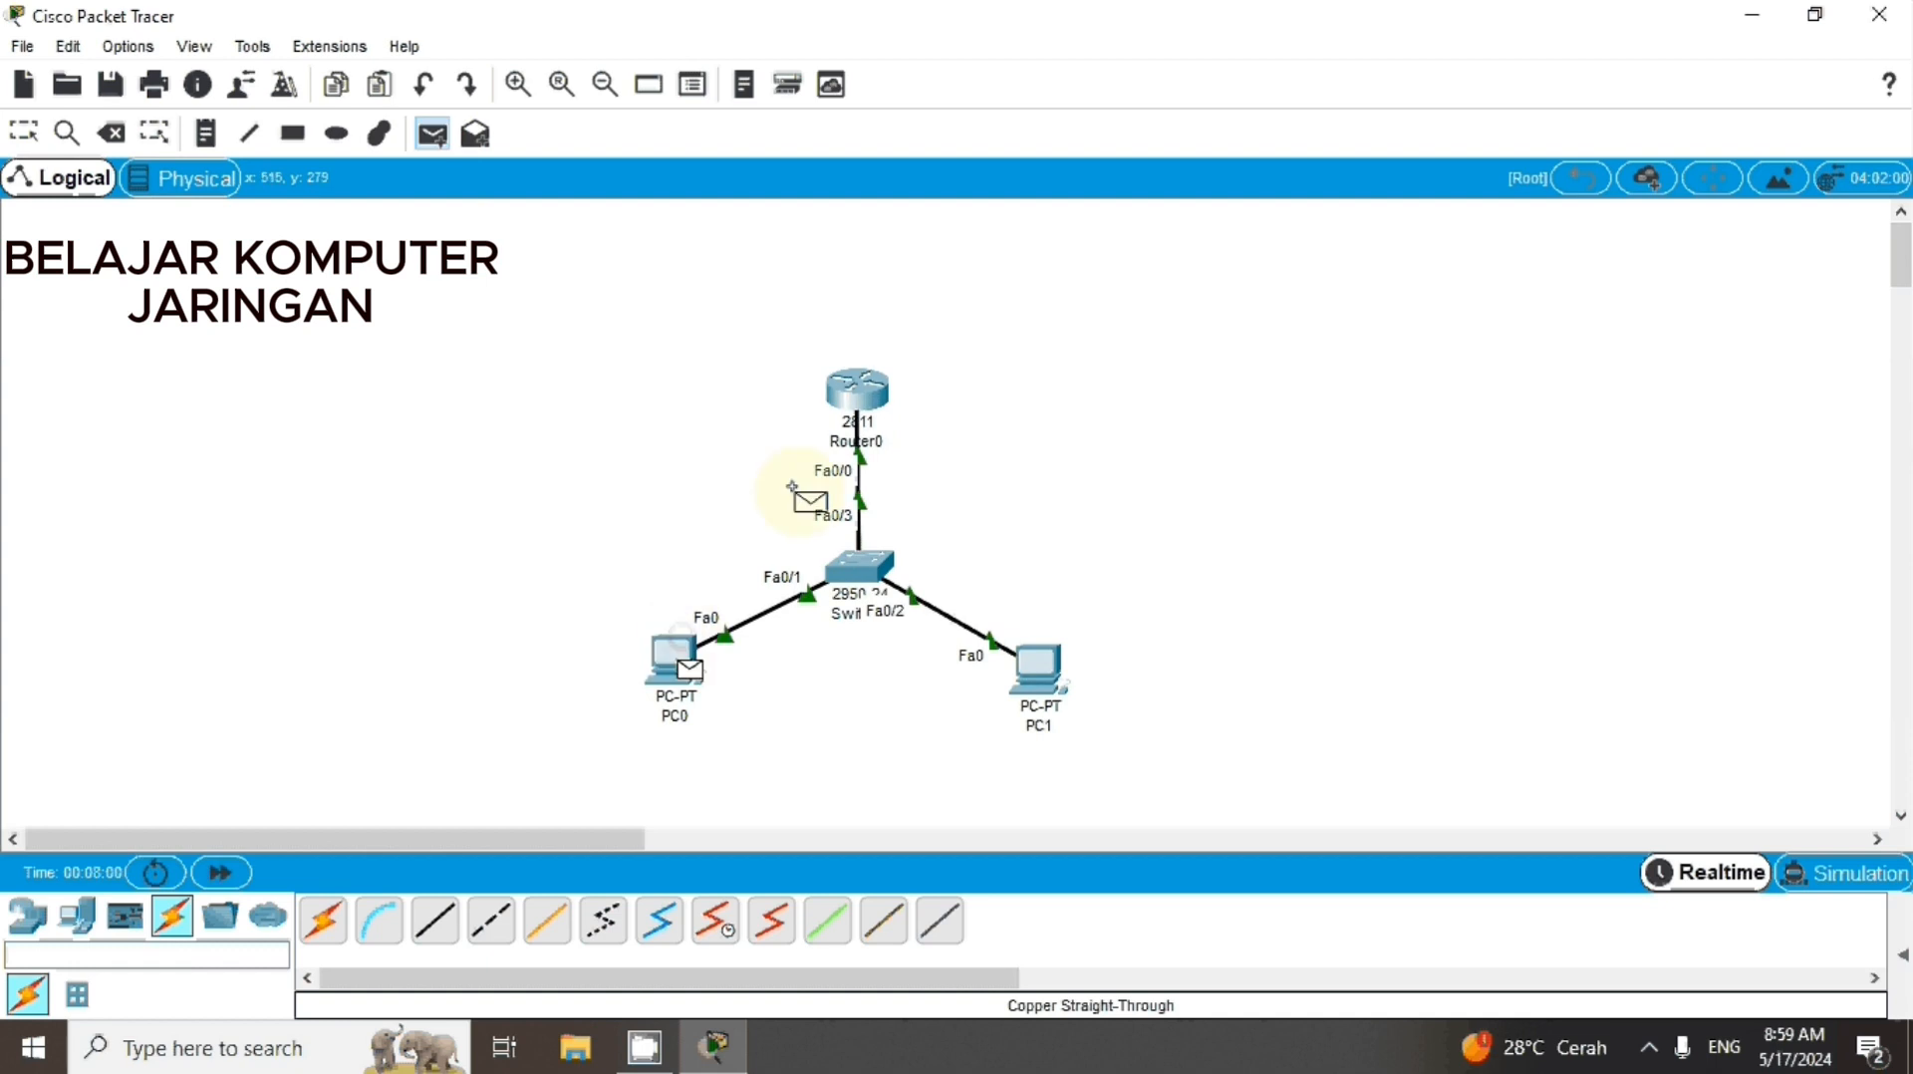
{"action": "left_click", "coordinate": [852, 397]}
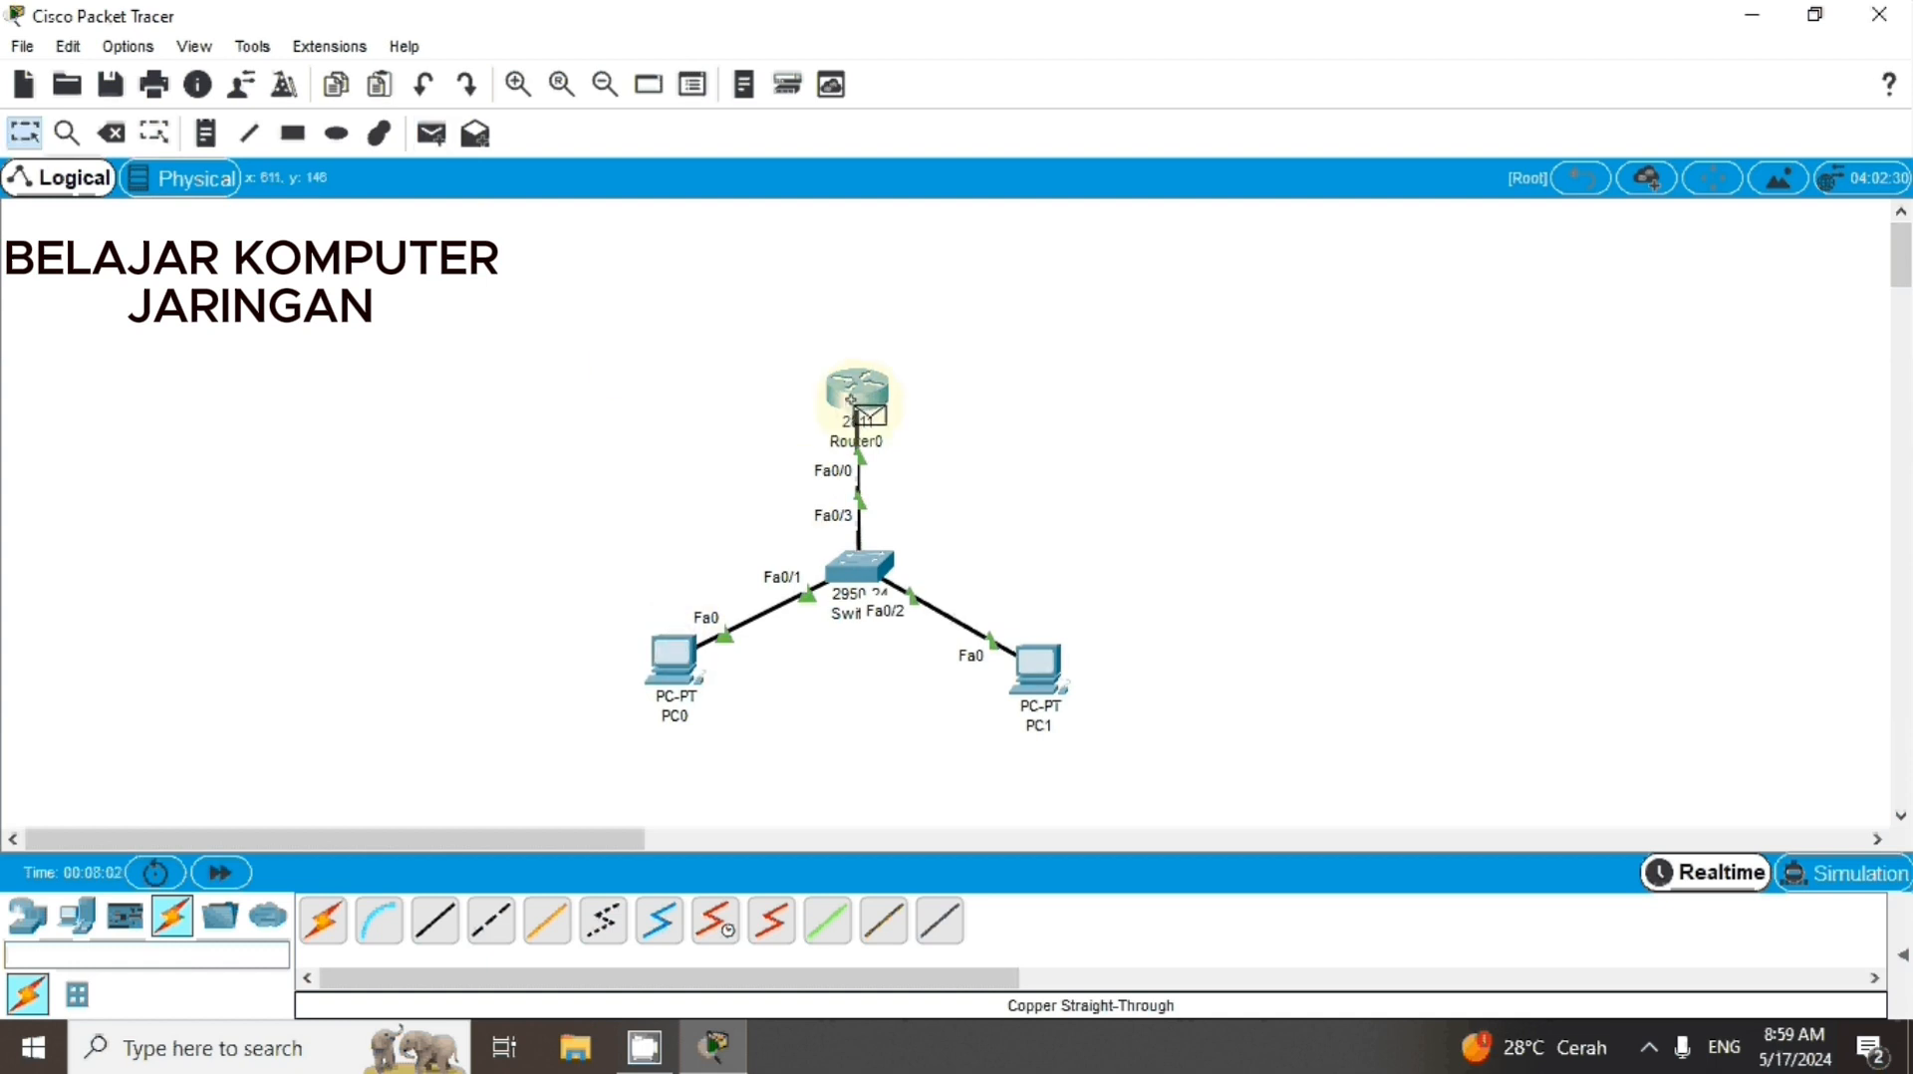
Send a simple PDU from PC0 to PC1, checking the pending PDUs in Simulation mode before returning to Realtime
{"action": "left_click", "coordinate": [432, 135]}
{"action": "left_click", "coordinate": [616, 638]}
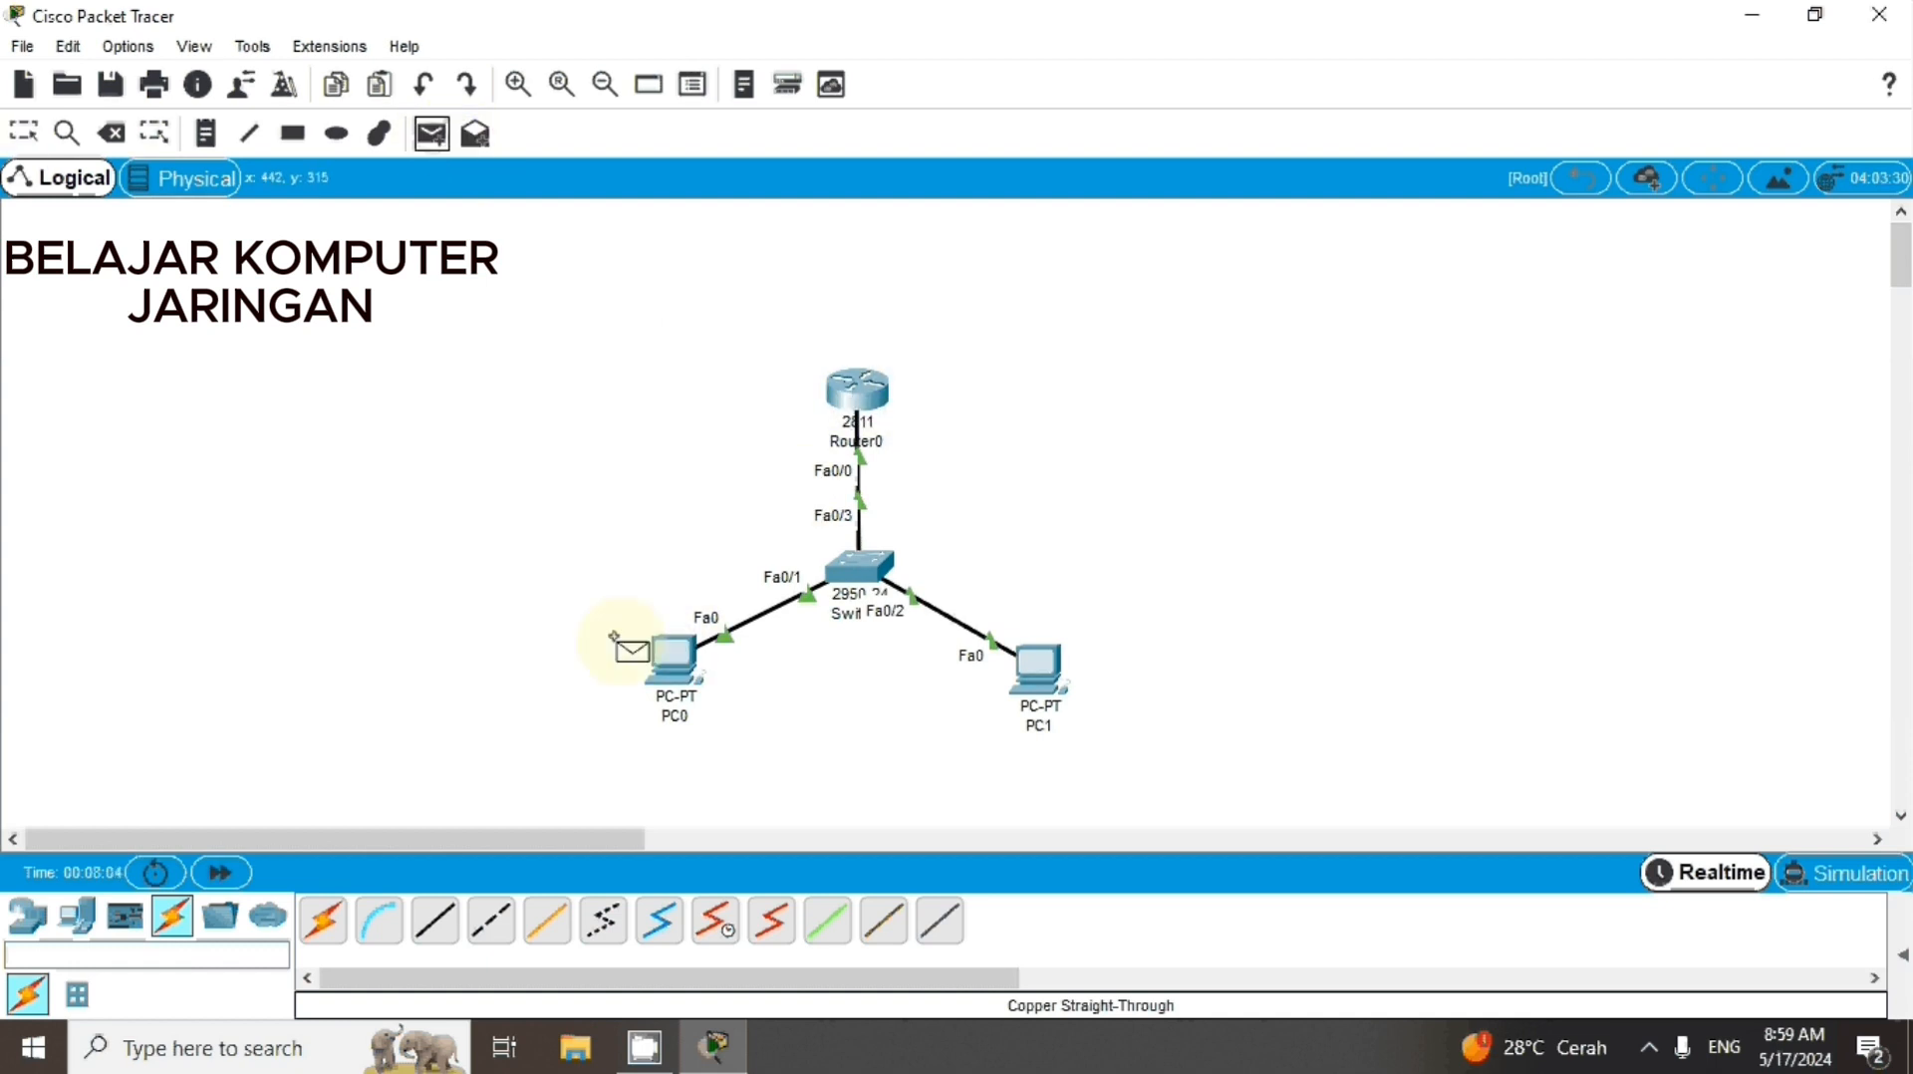
{"action": "left_click", "coordinate": [1036, 673]}
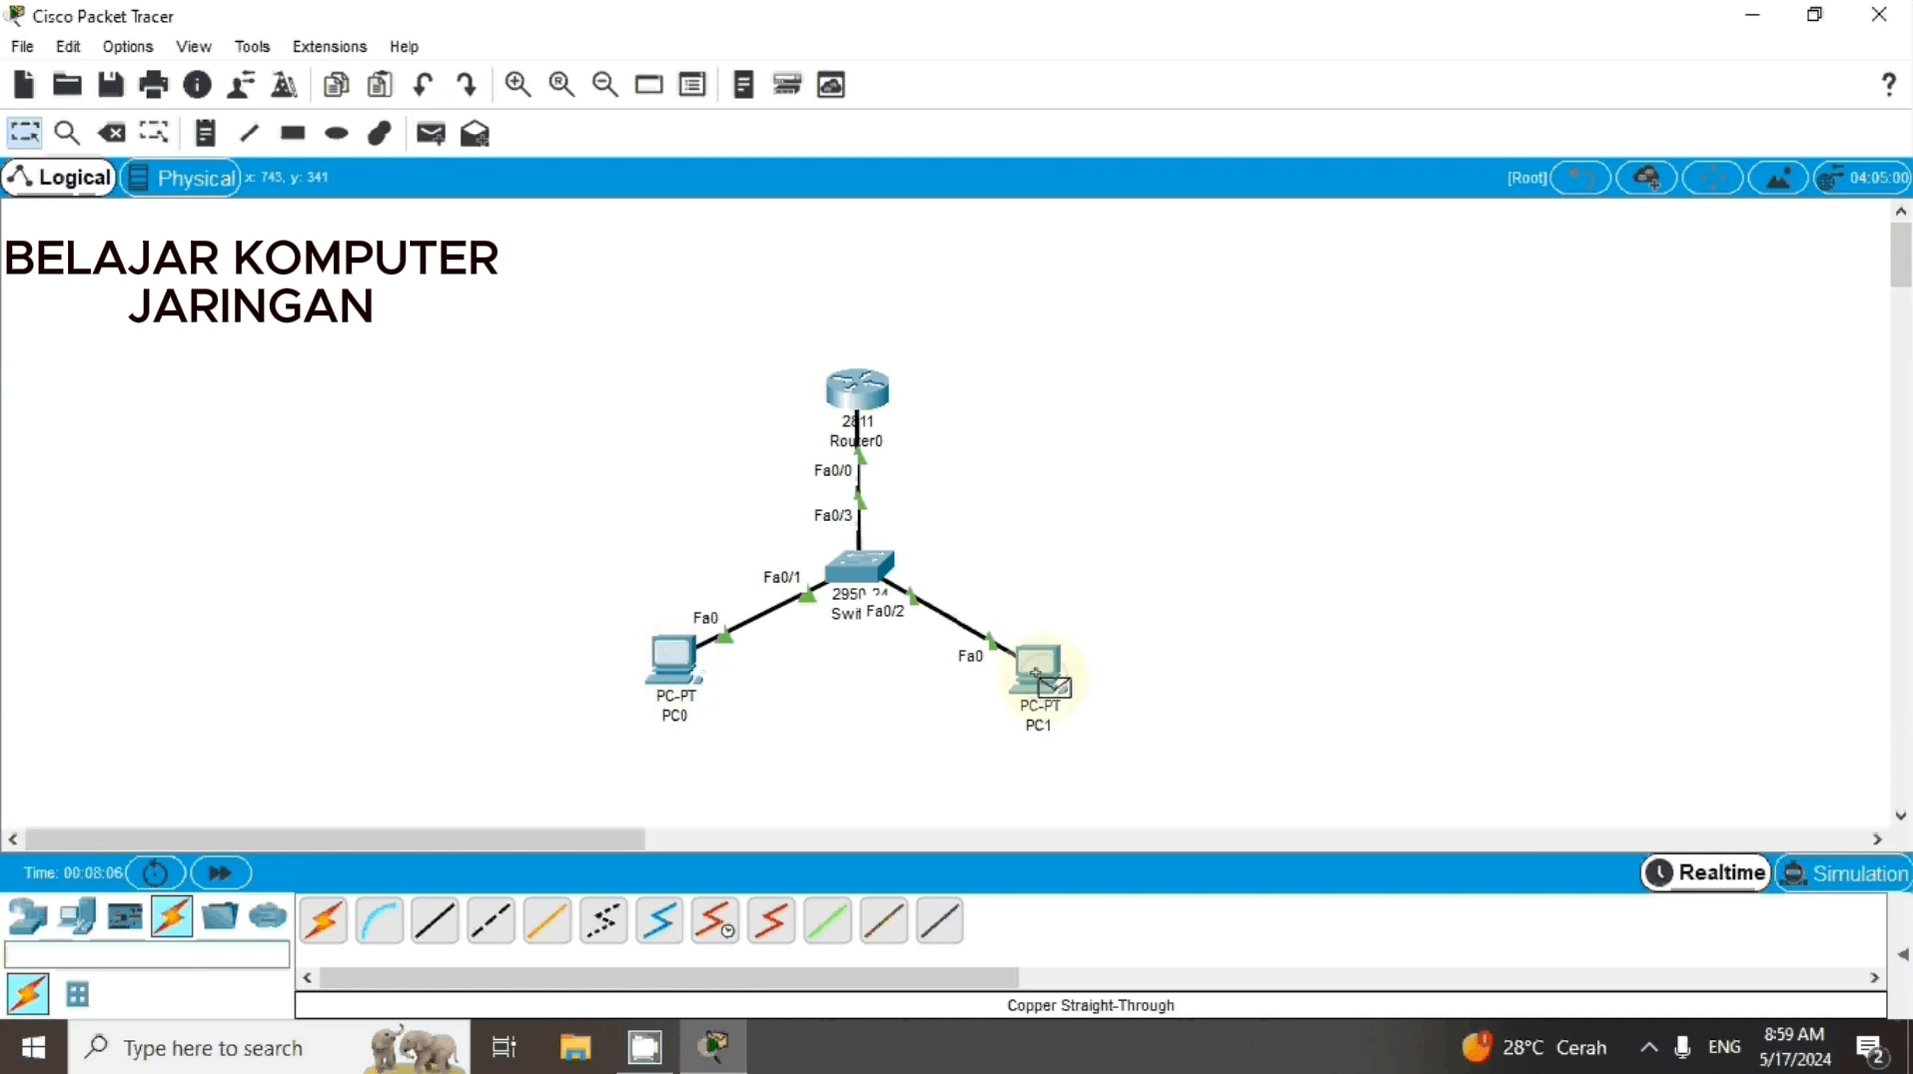
{"action": "left_click", "coordinate": [1833, 891]}
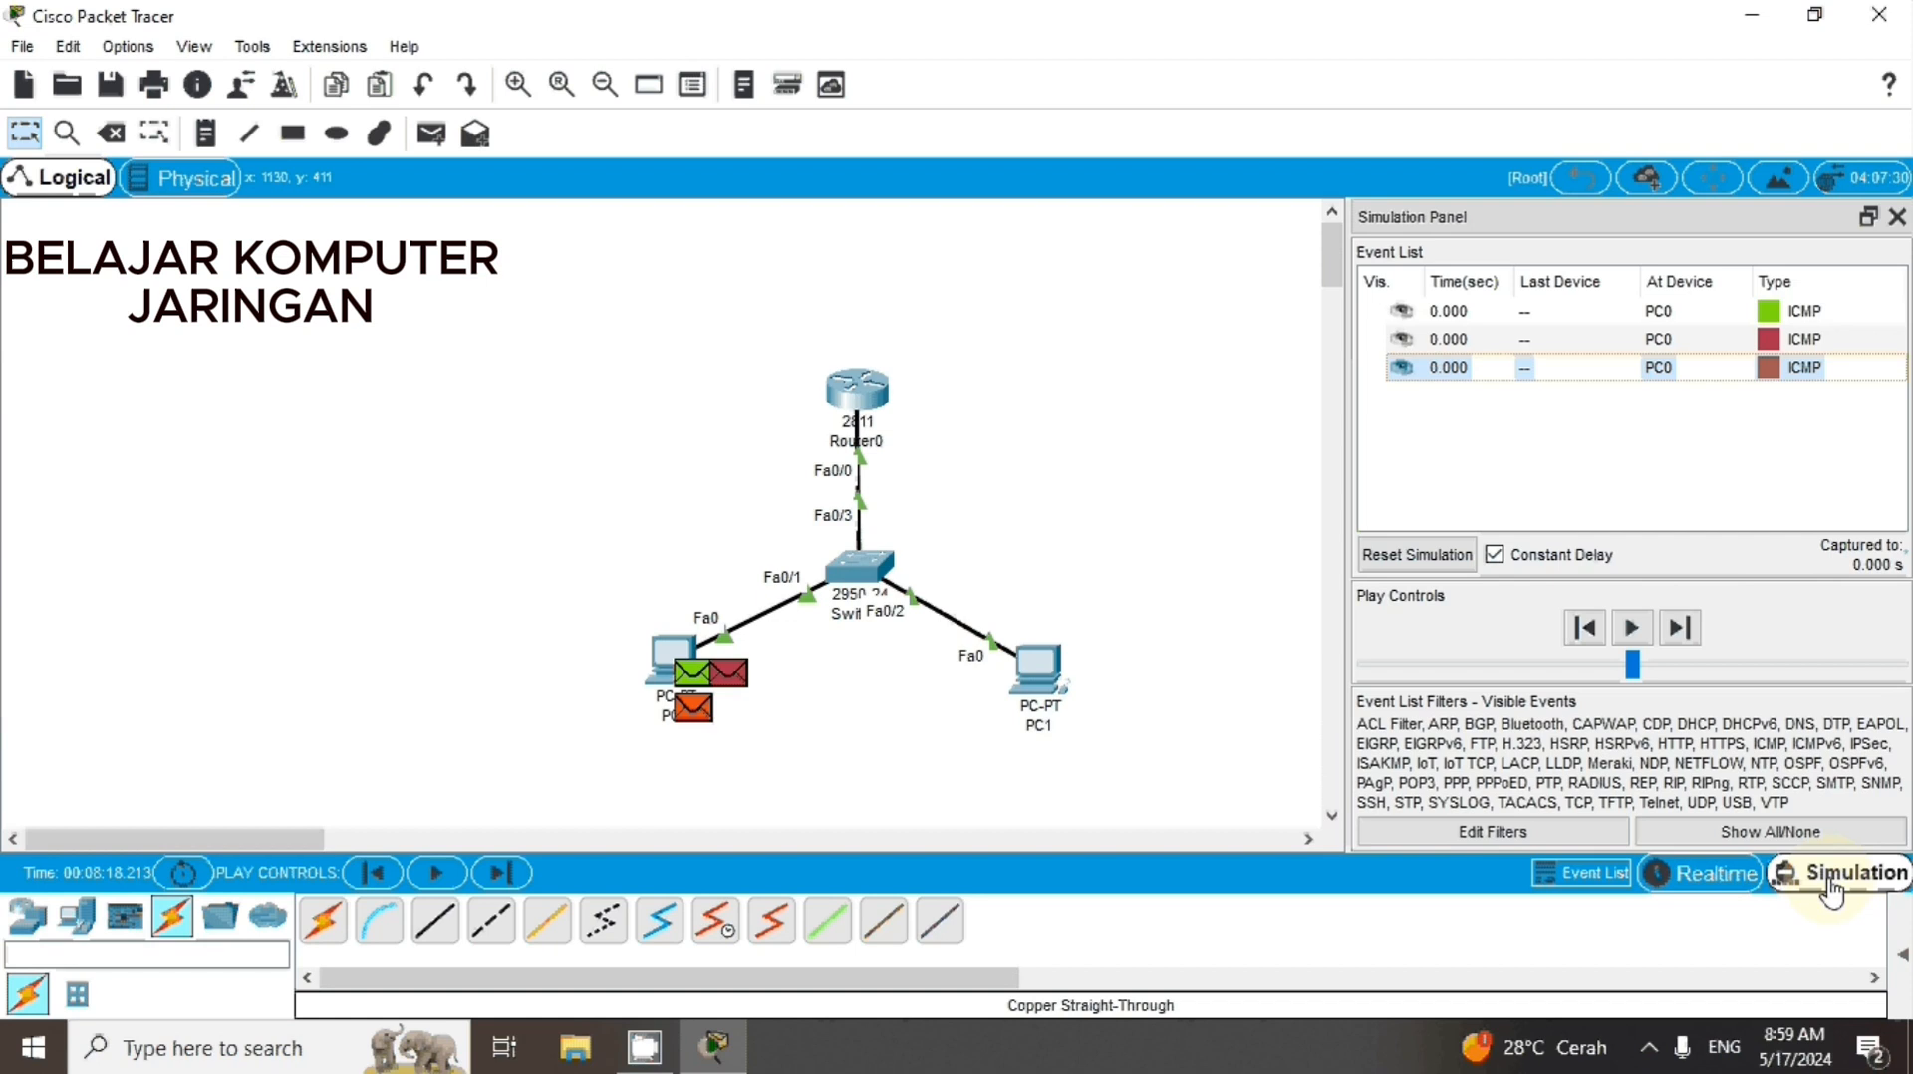
{"action": "left_click", "coordinate": [1738, 881]}
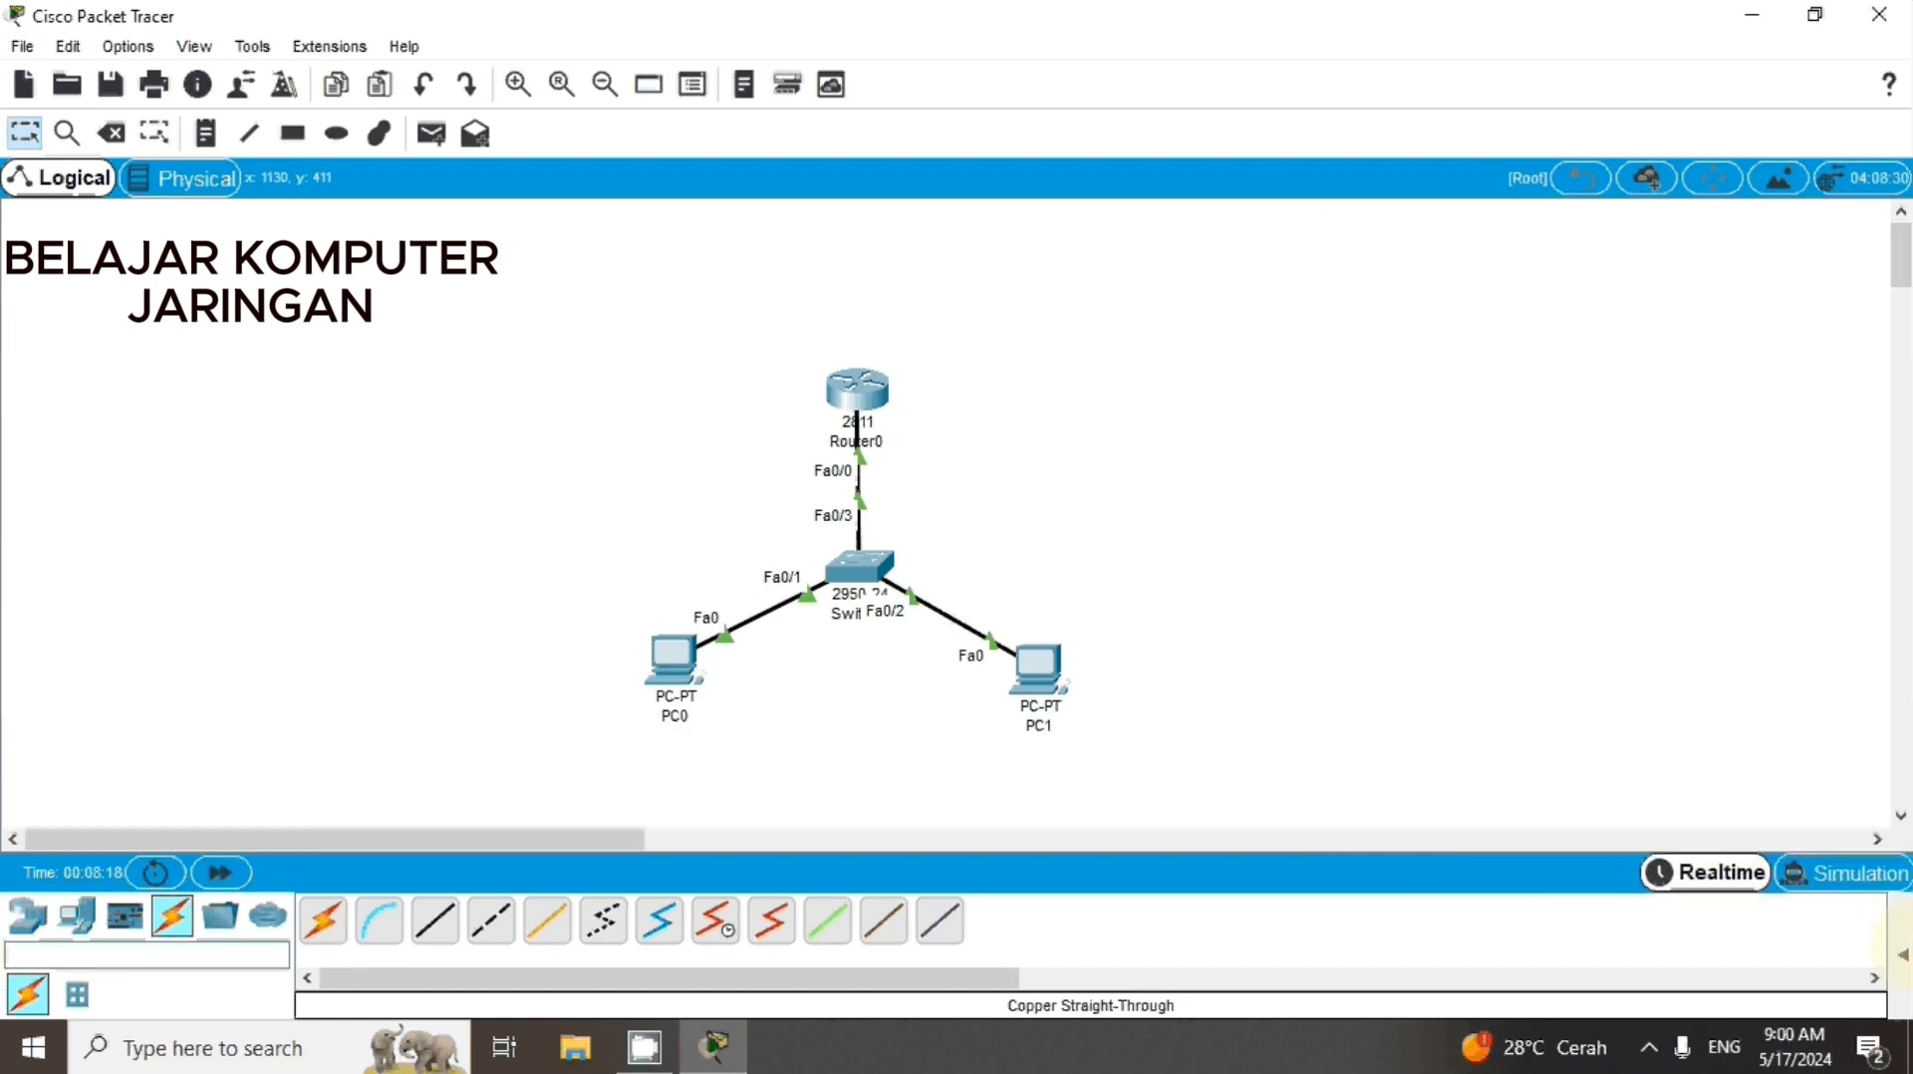
Show the PDU list, review the status of the sent PDUs and delete Scenario 0's entries
{"action": "left_click", "coordinate": [1901, 958]}
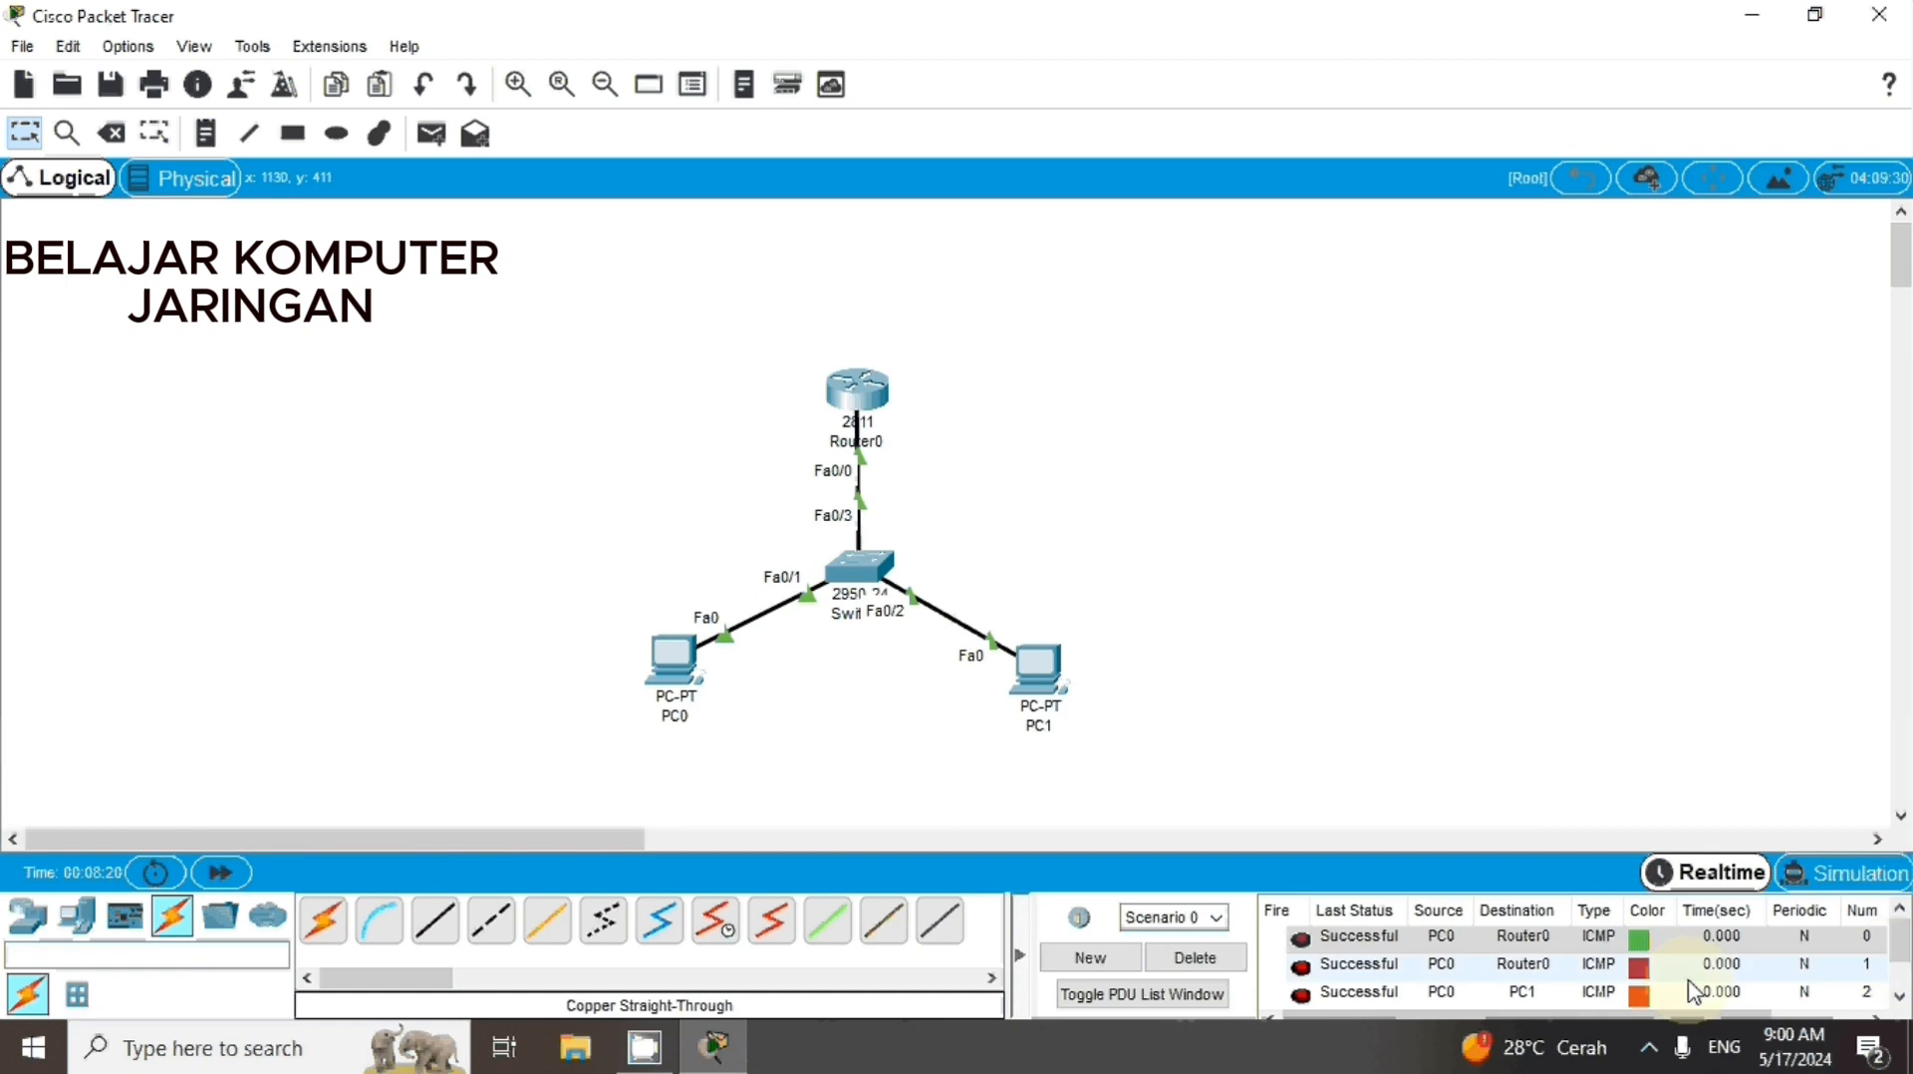
{"action": "left_click_drag", "start_coordinate": [1902, 947], "coordinate": [1905, 968]}
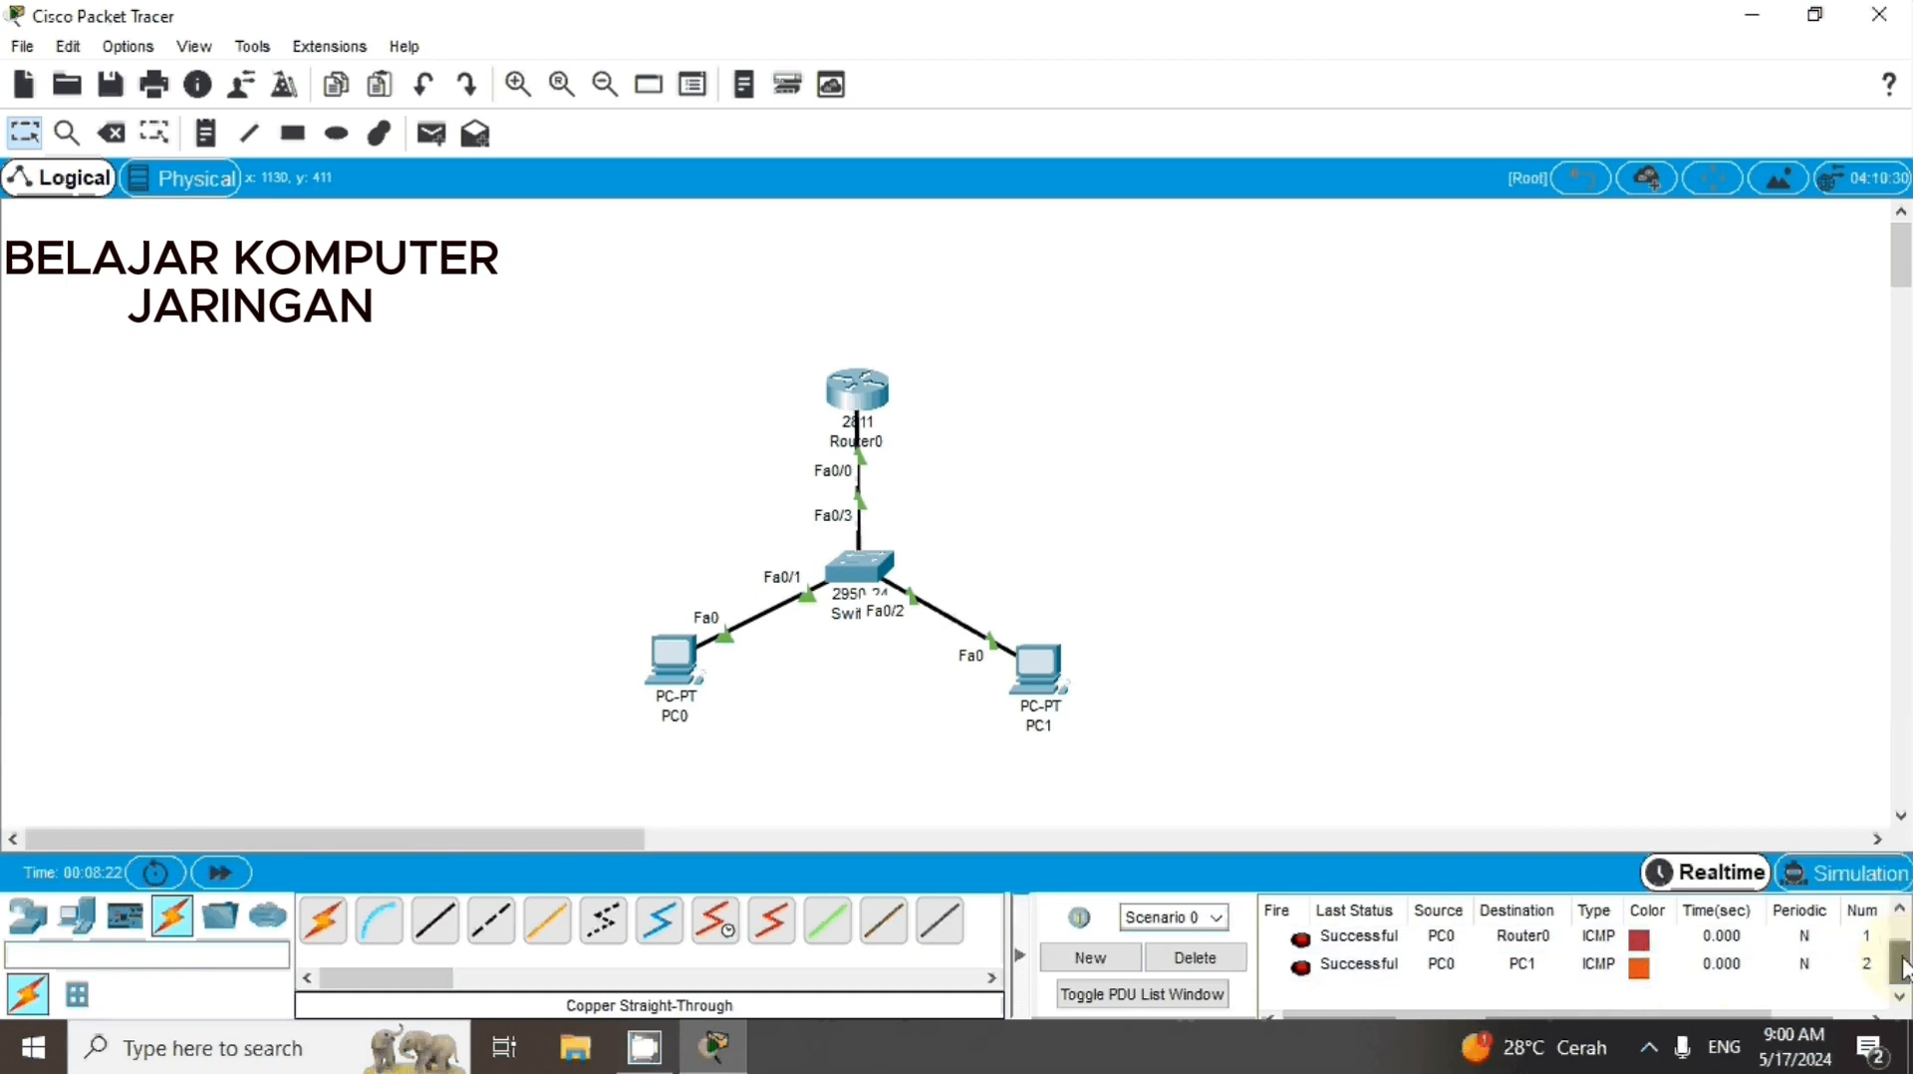
{"action": "left_click", "coordinate": [1375, 962]}
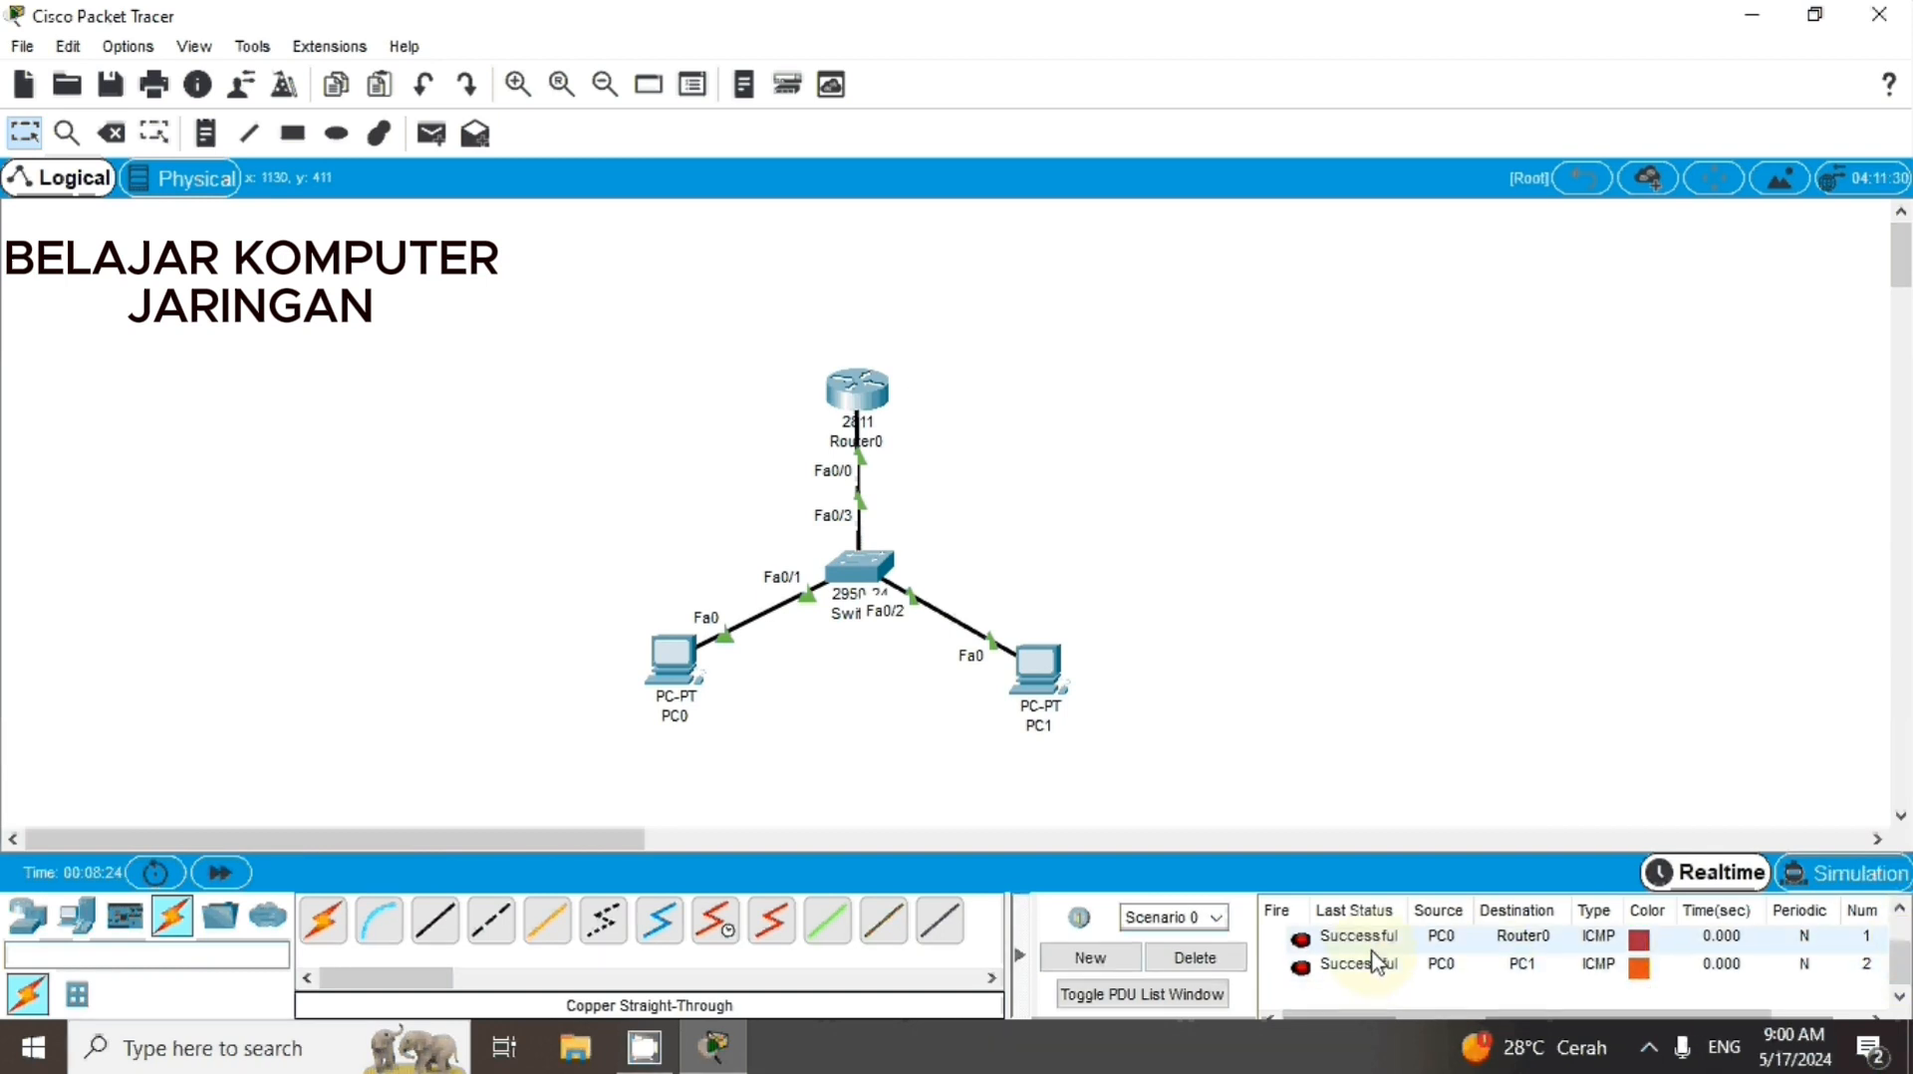
{"action": "left_click", "coordinate": [1223, 960]}
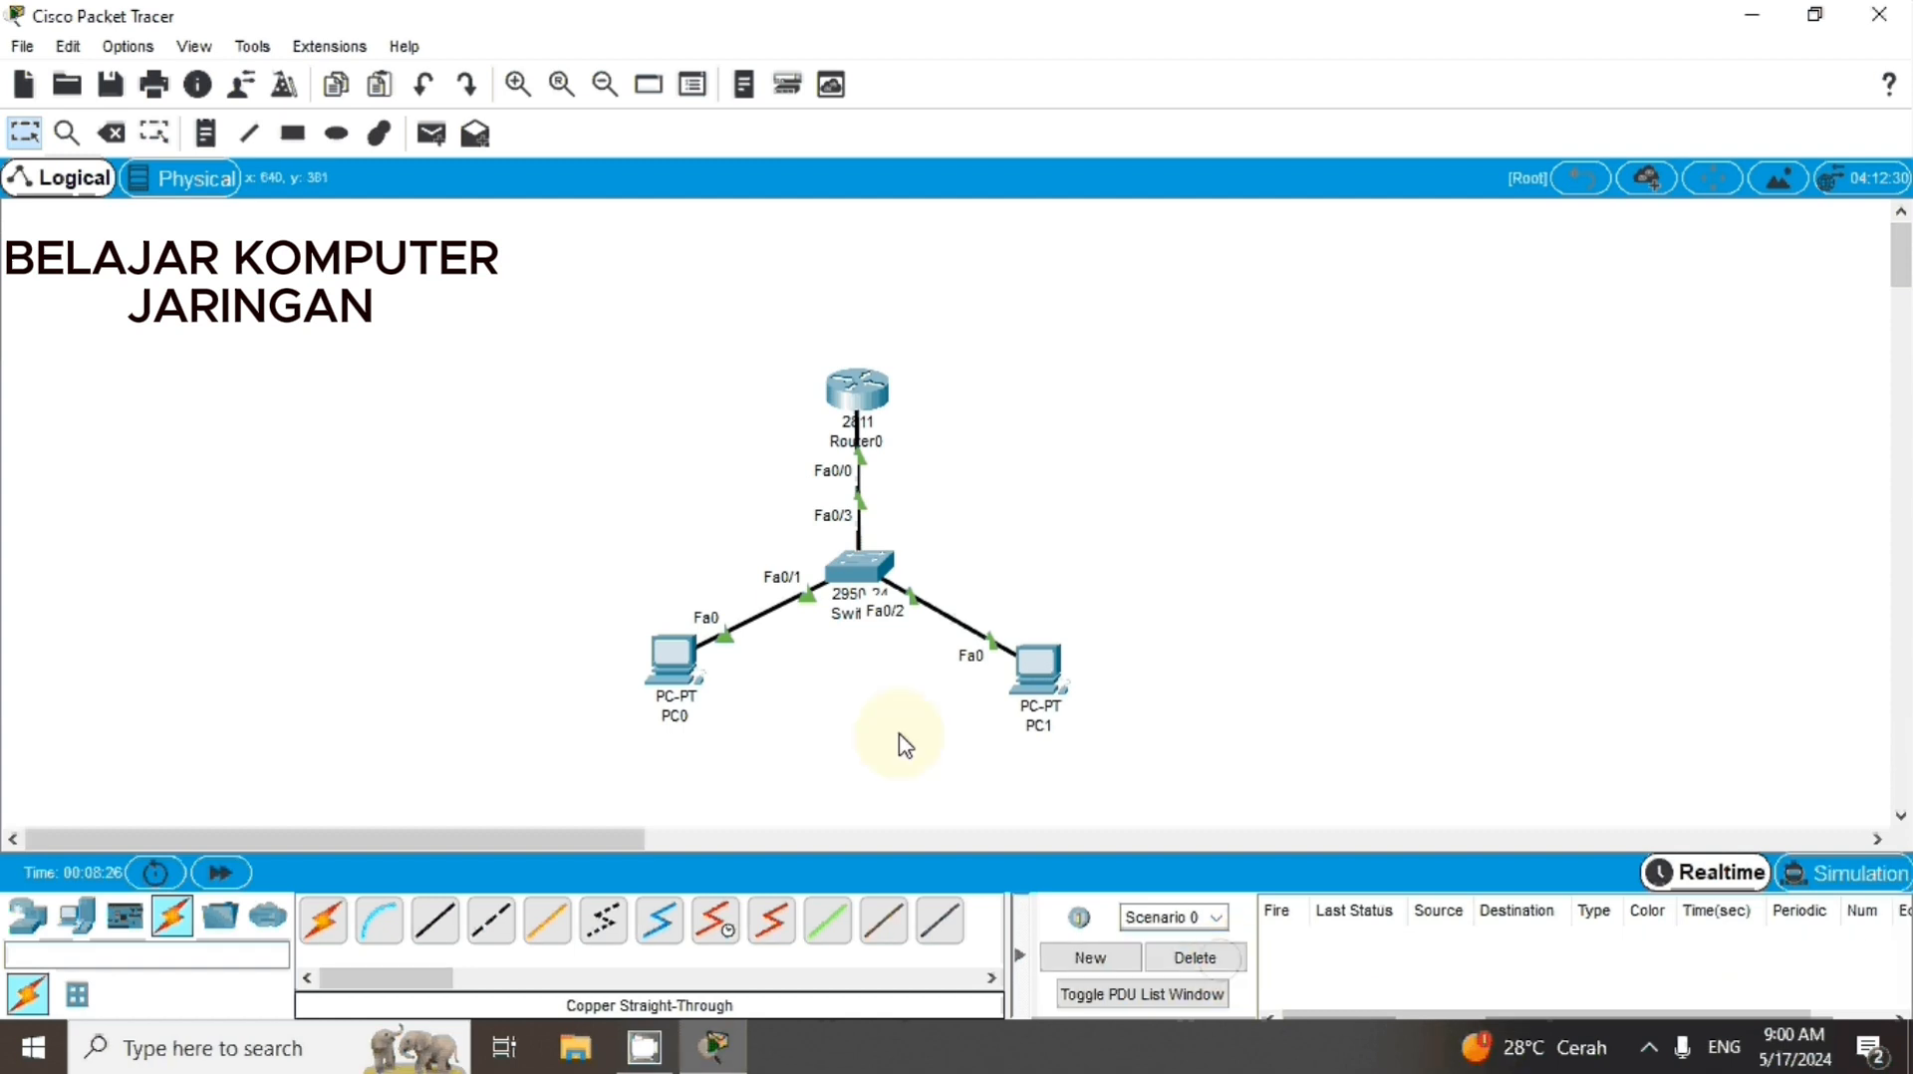
Send one simple PDU from PC0 to Router0 and another from PC0 to PC1
{"action": "left_click", "coordinate": [431, 133]}
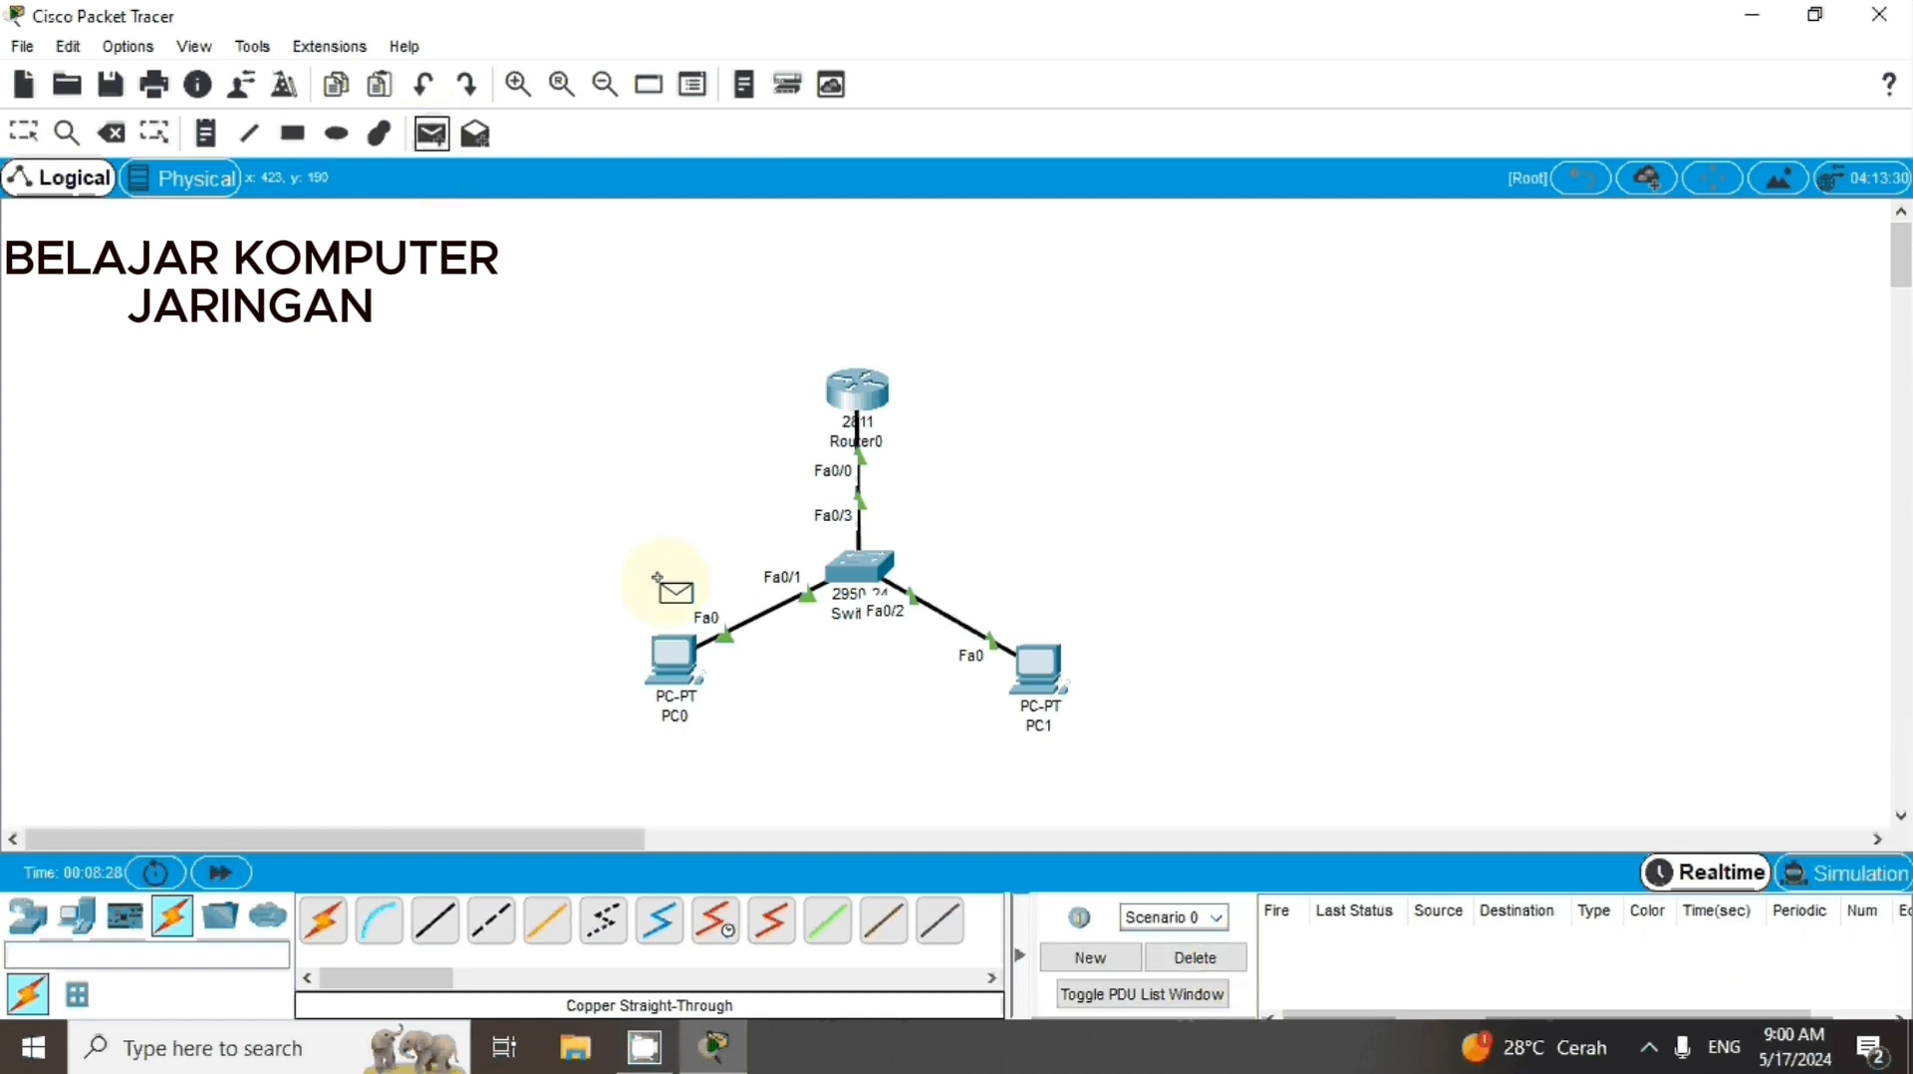
{"action": "left_click", "coordinate": [673, 657]}
{"action": "left_click", "coordinate": [827, 399]}
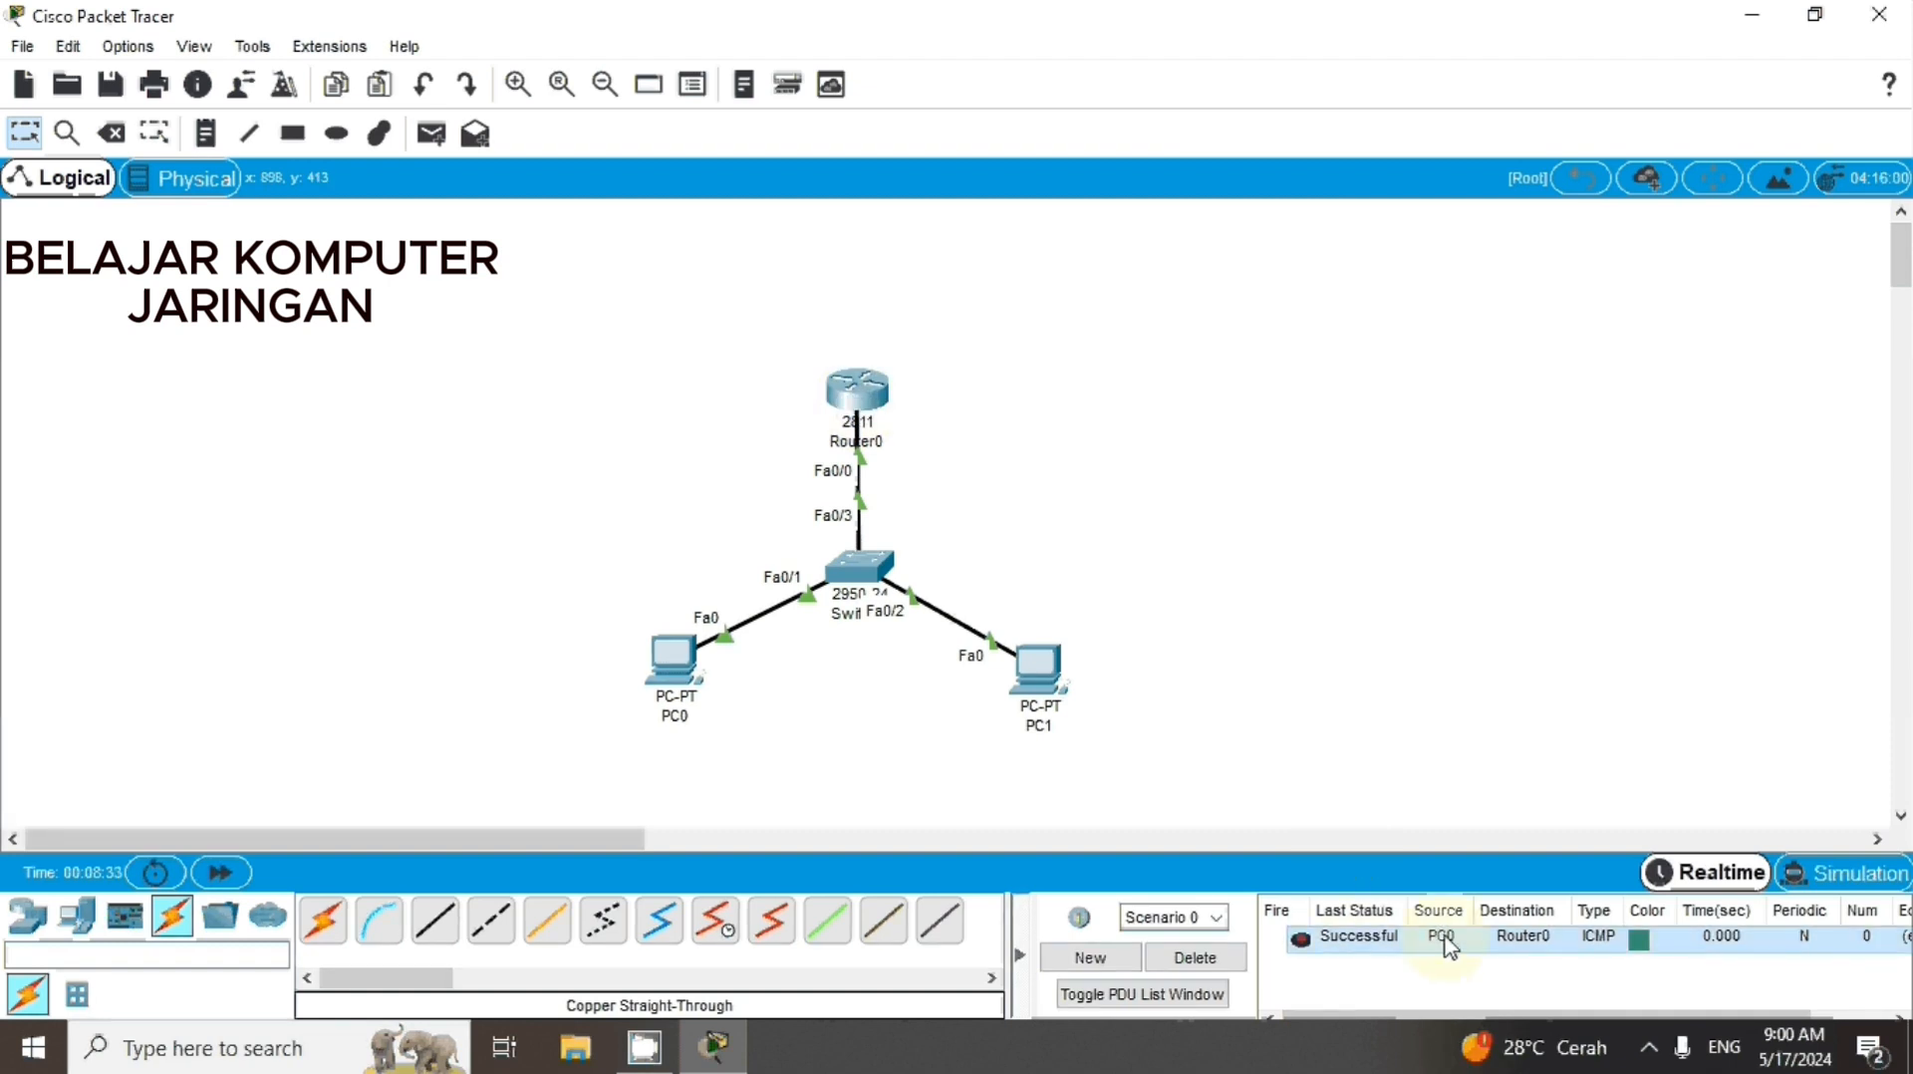
{"action": "left_click", "coordinate": [431, 138]}
{"action": "left_click", "coordinate": [675, 662]}
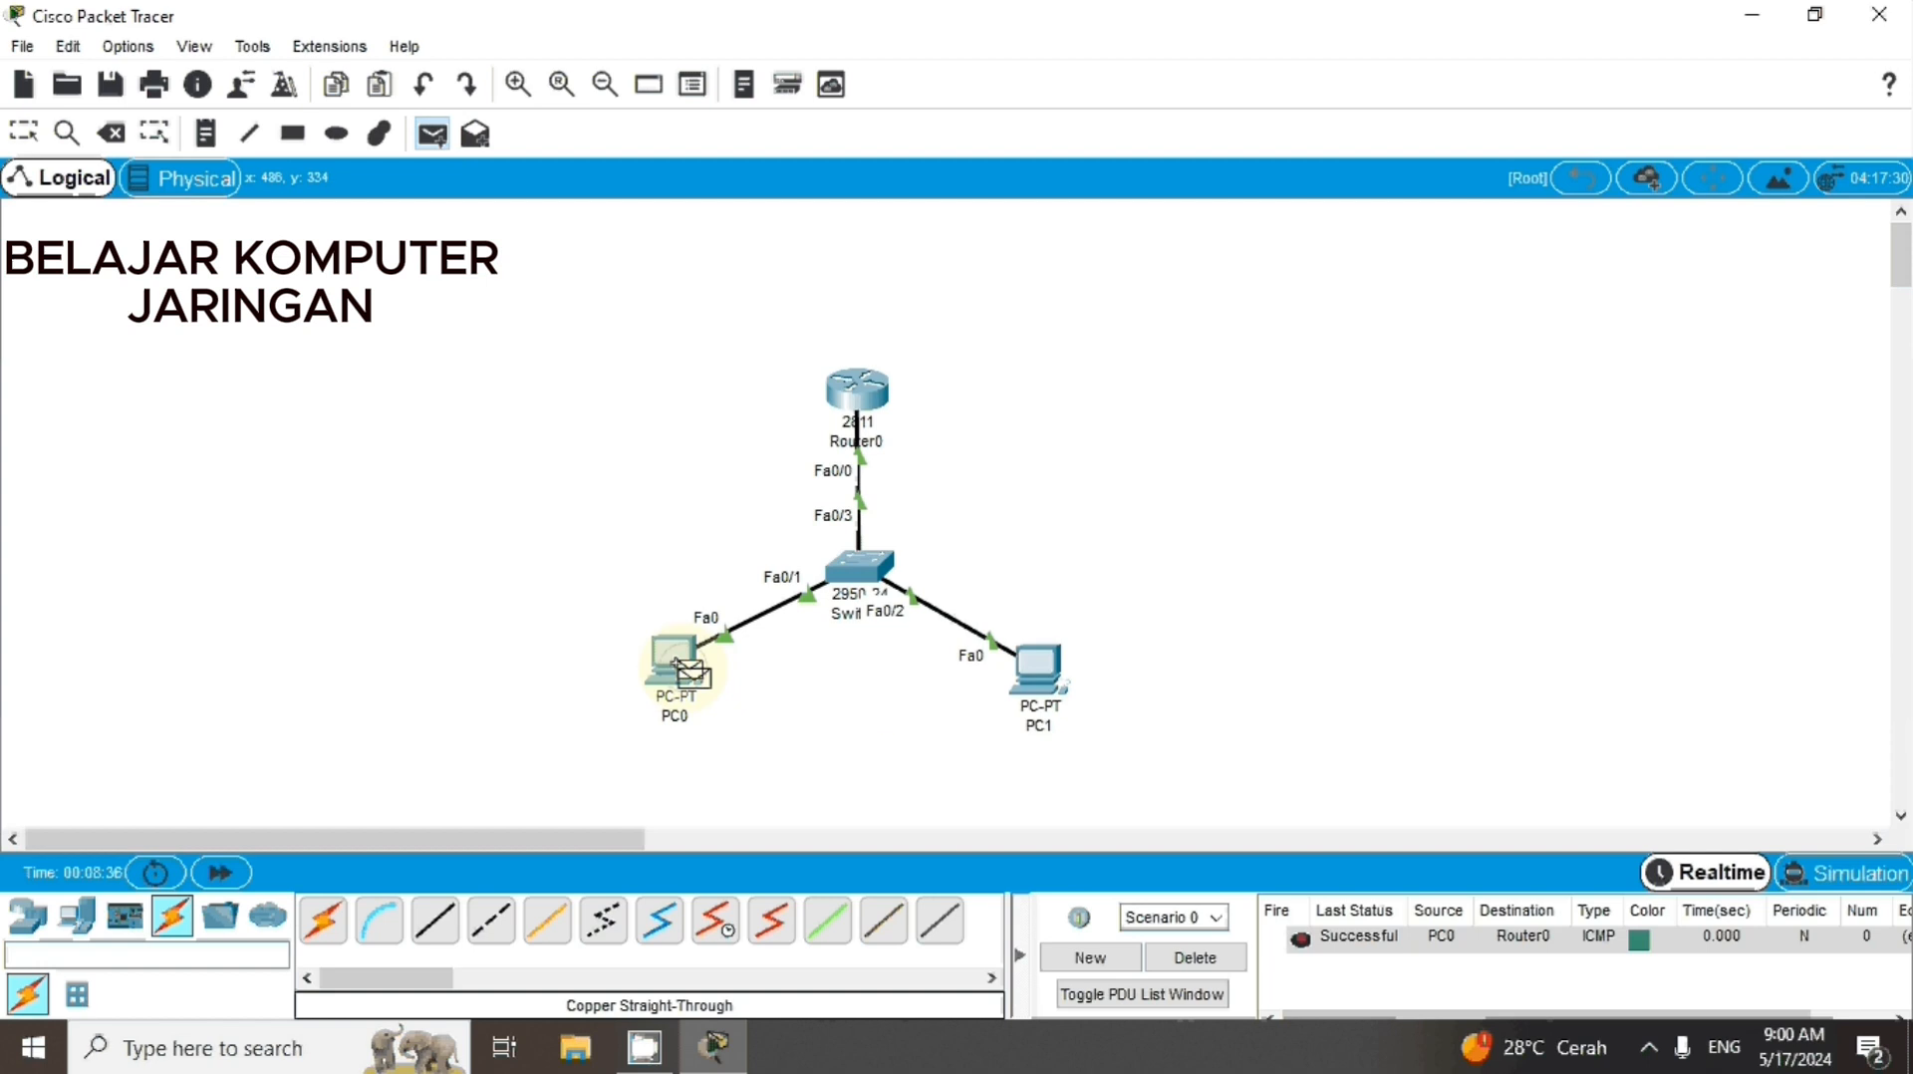
{"action": "left_click", "coordinate": [1037, 668]}
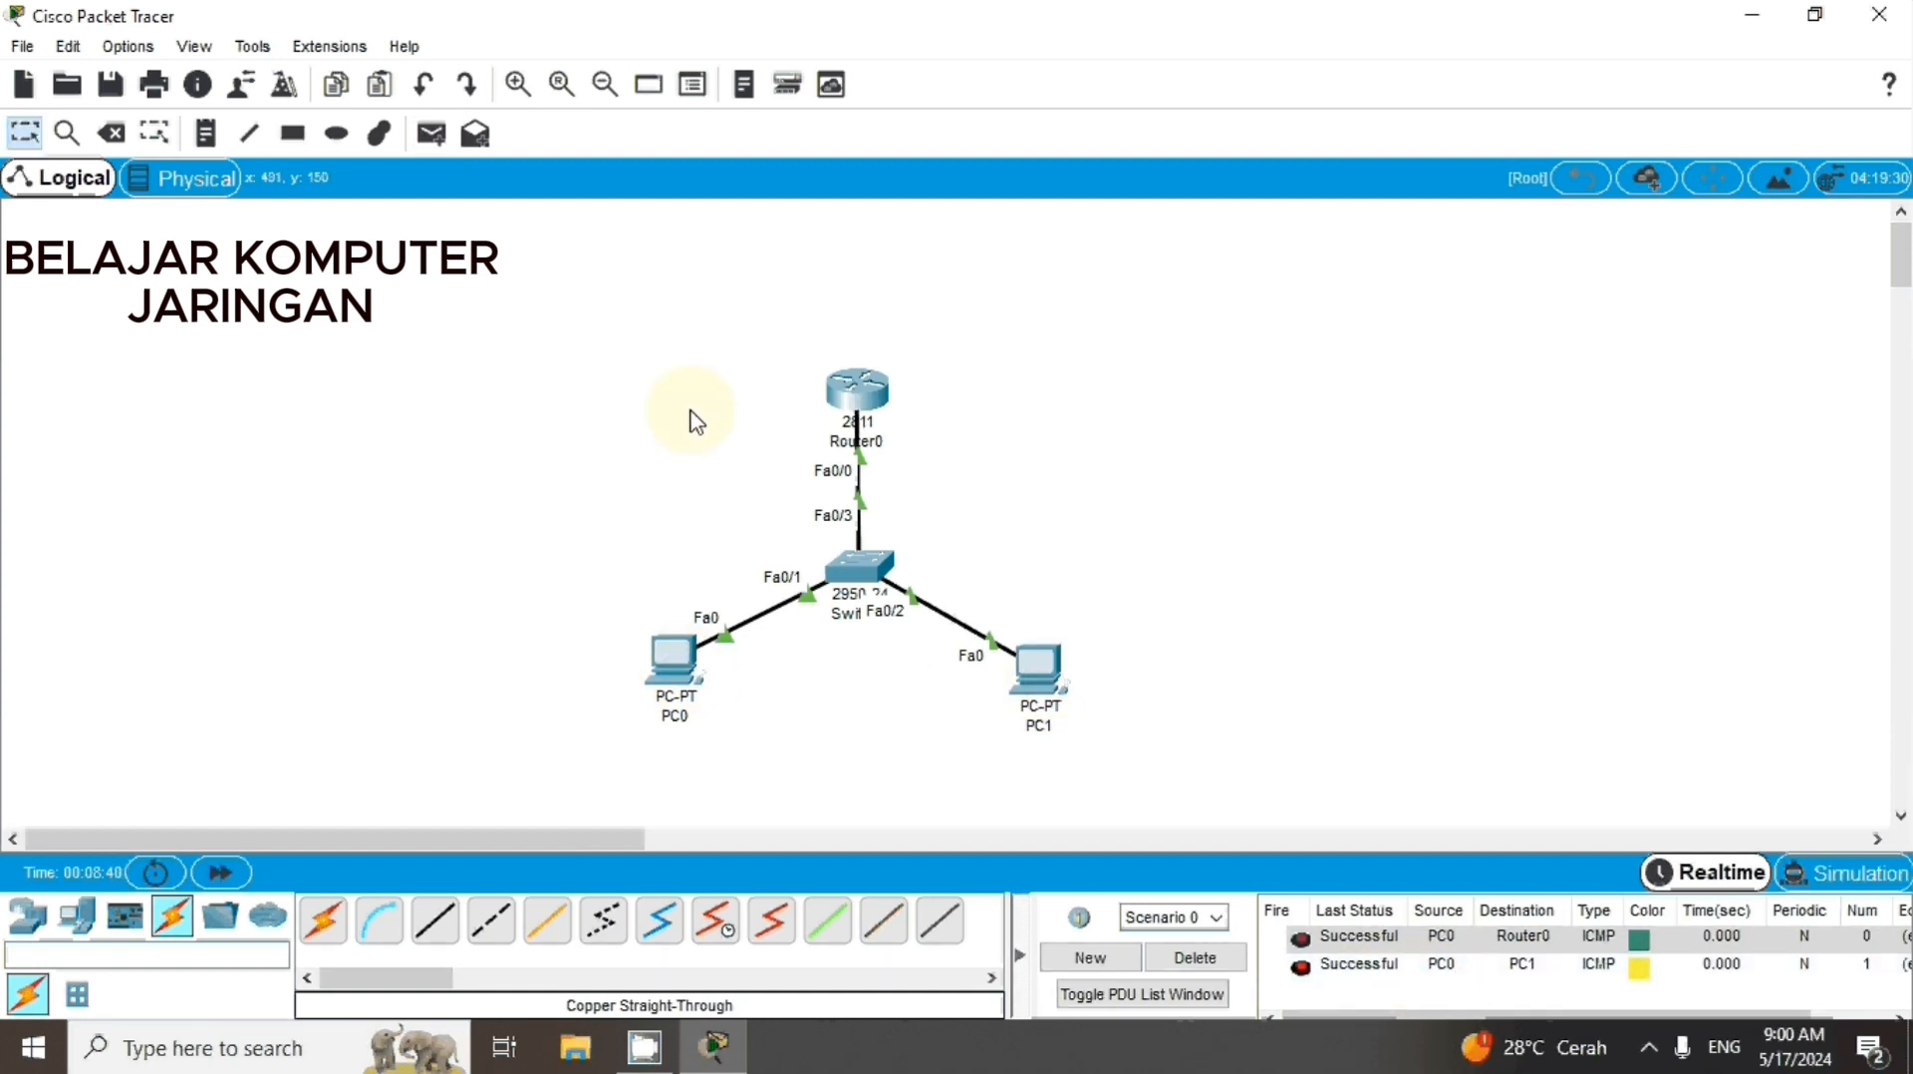
Send a simple PDU from PC1 to Router0 and check its status in the PDU list
{"action": "left_click", "coordinate": [430, 134]}
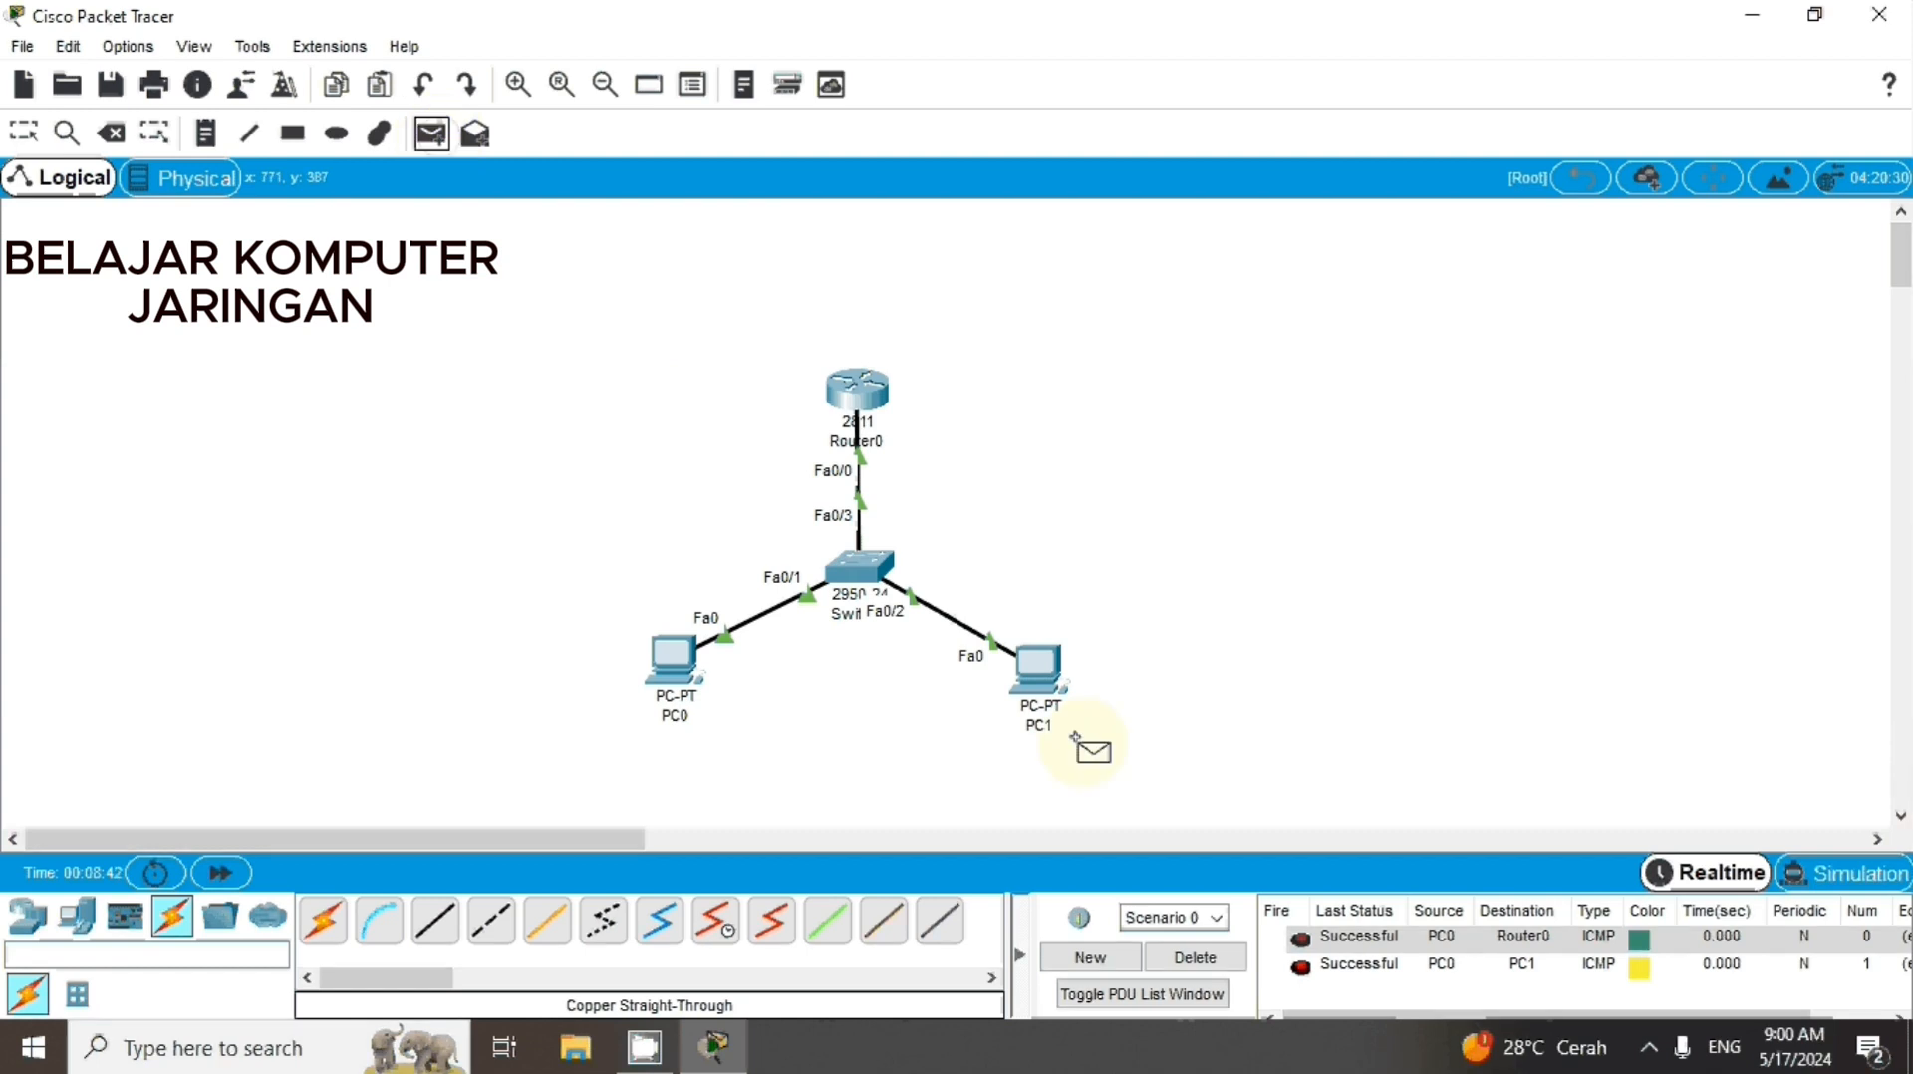
{"action": "left_click", "coordinate": [1041, 678]}
{"action": "left_click", "coordinate": [858, 398]}
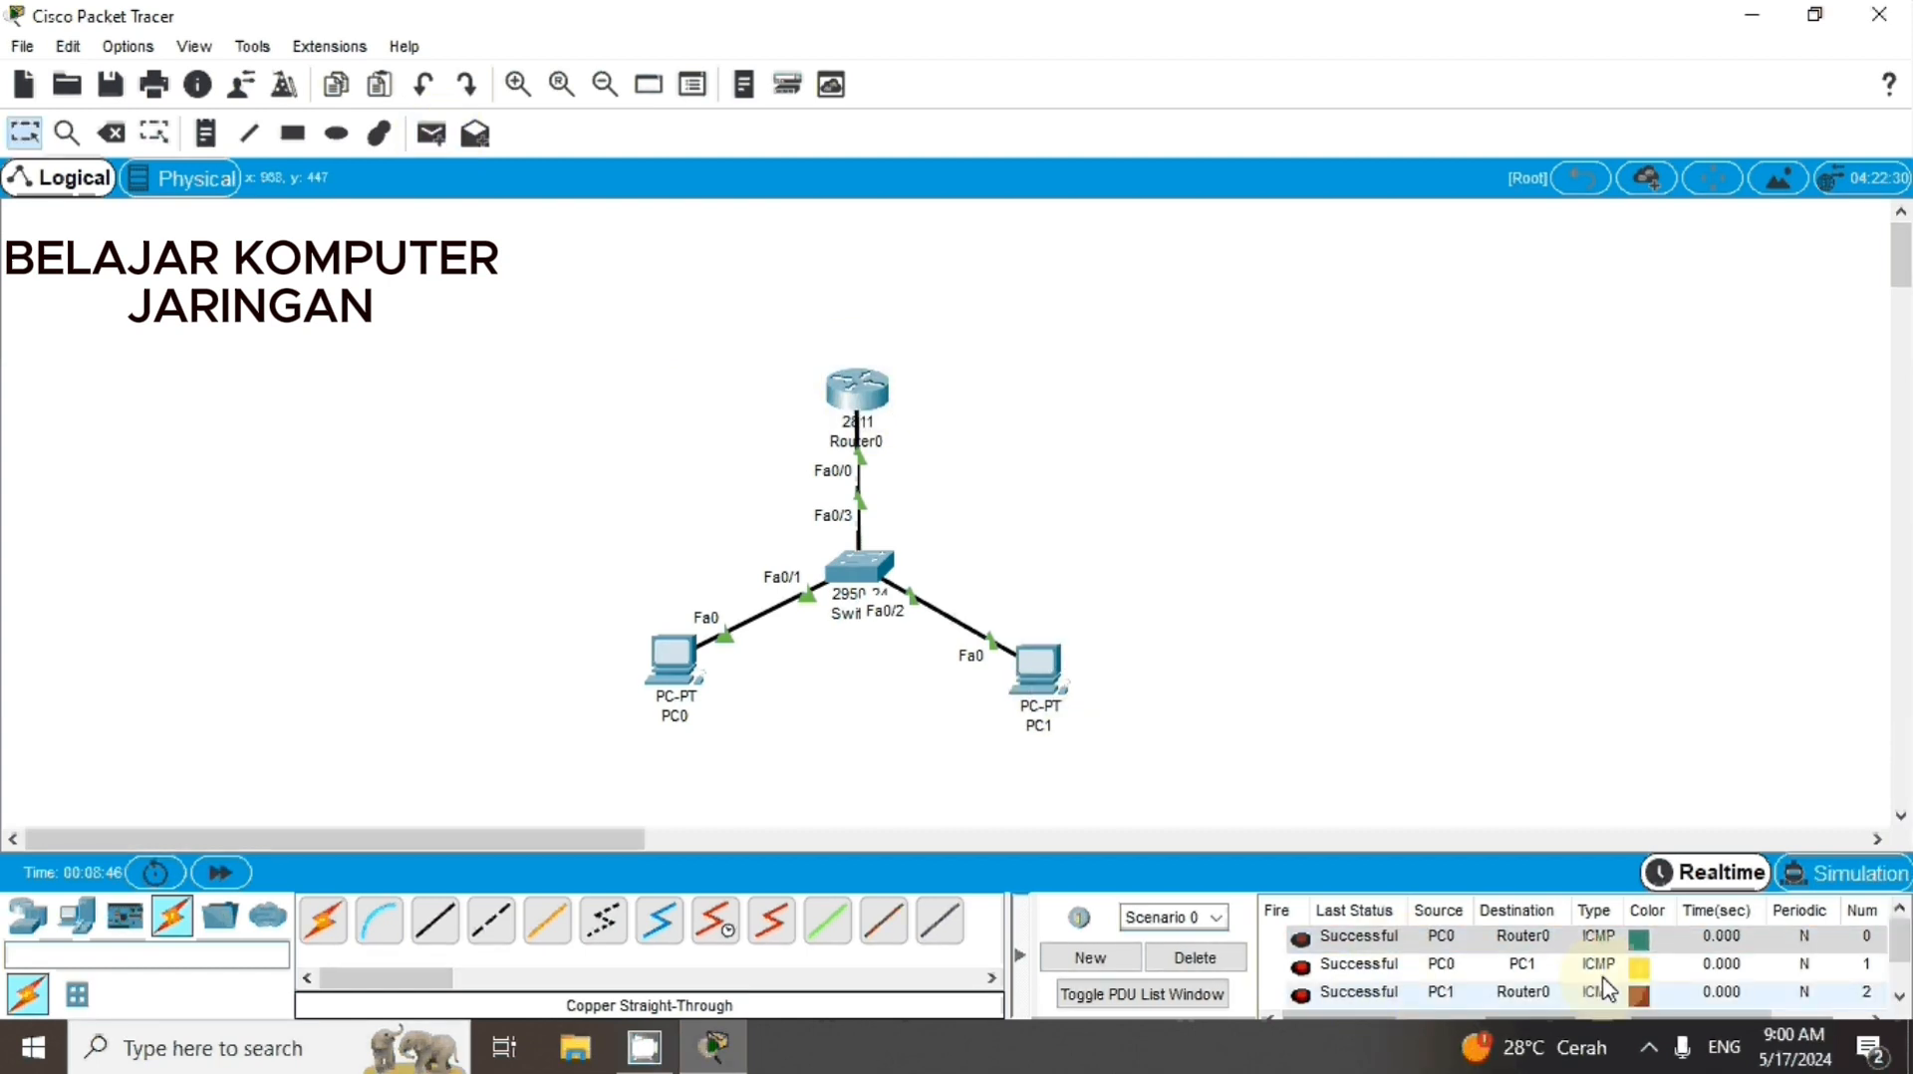
{"action": "left_click_drag", "start_coordinate": [1904, 958], "coordinate": [1904, 984]}
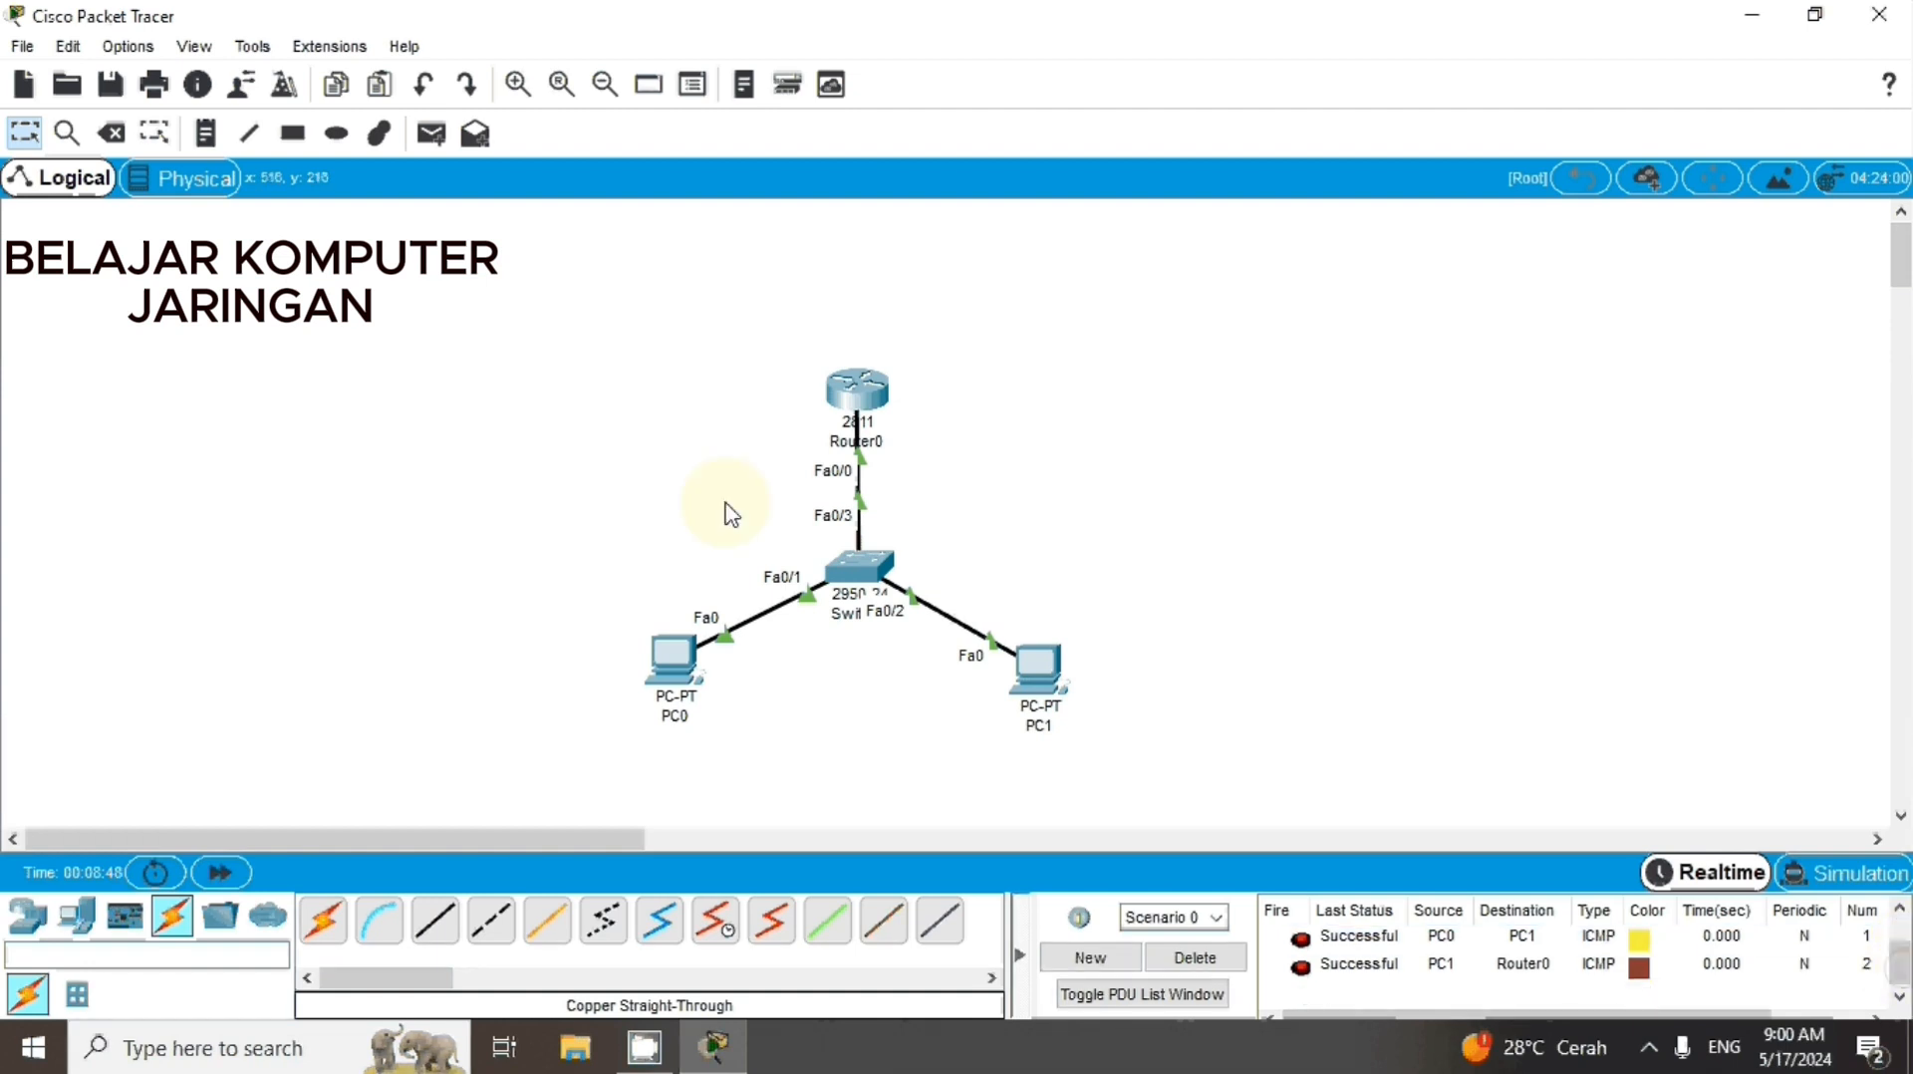
Send a simple PDU from PC1 to PC0 and check its status in the PDU list
{"action": "left_click", "coordinate": [430, 142]}
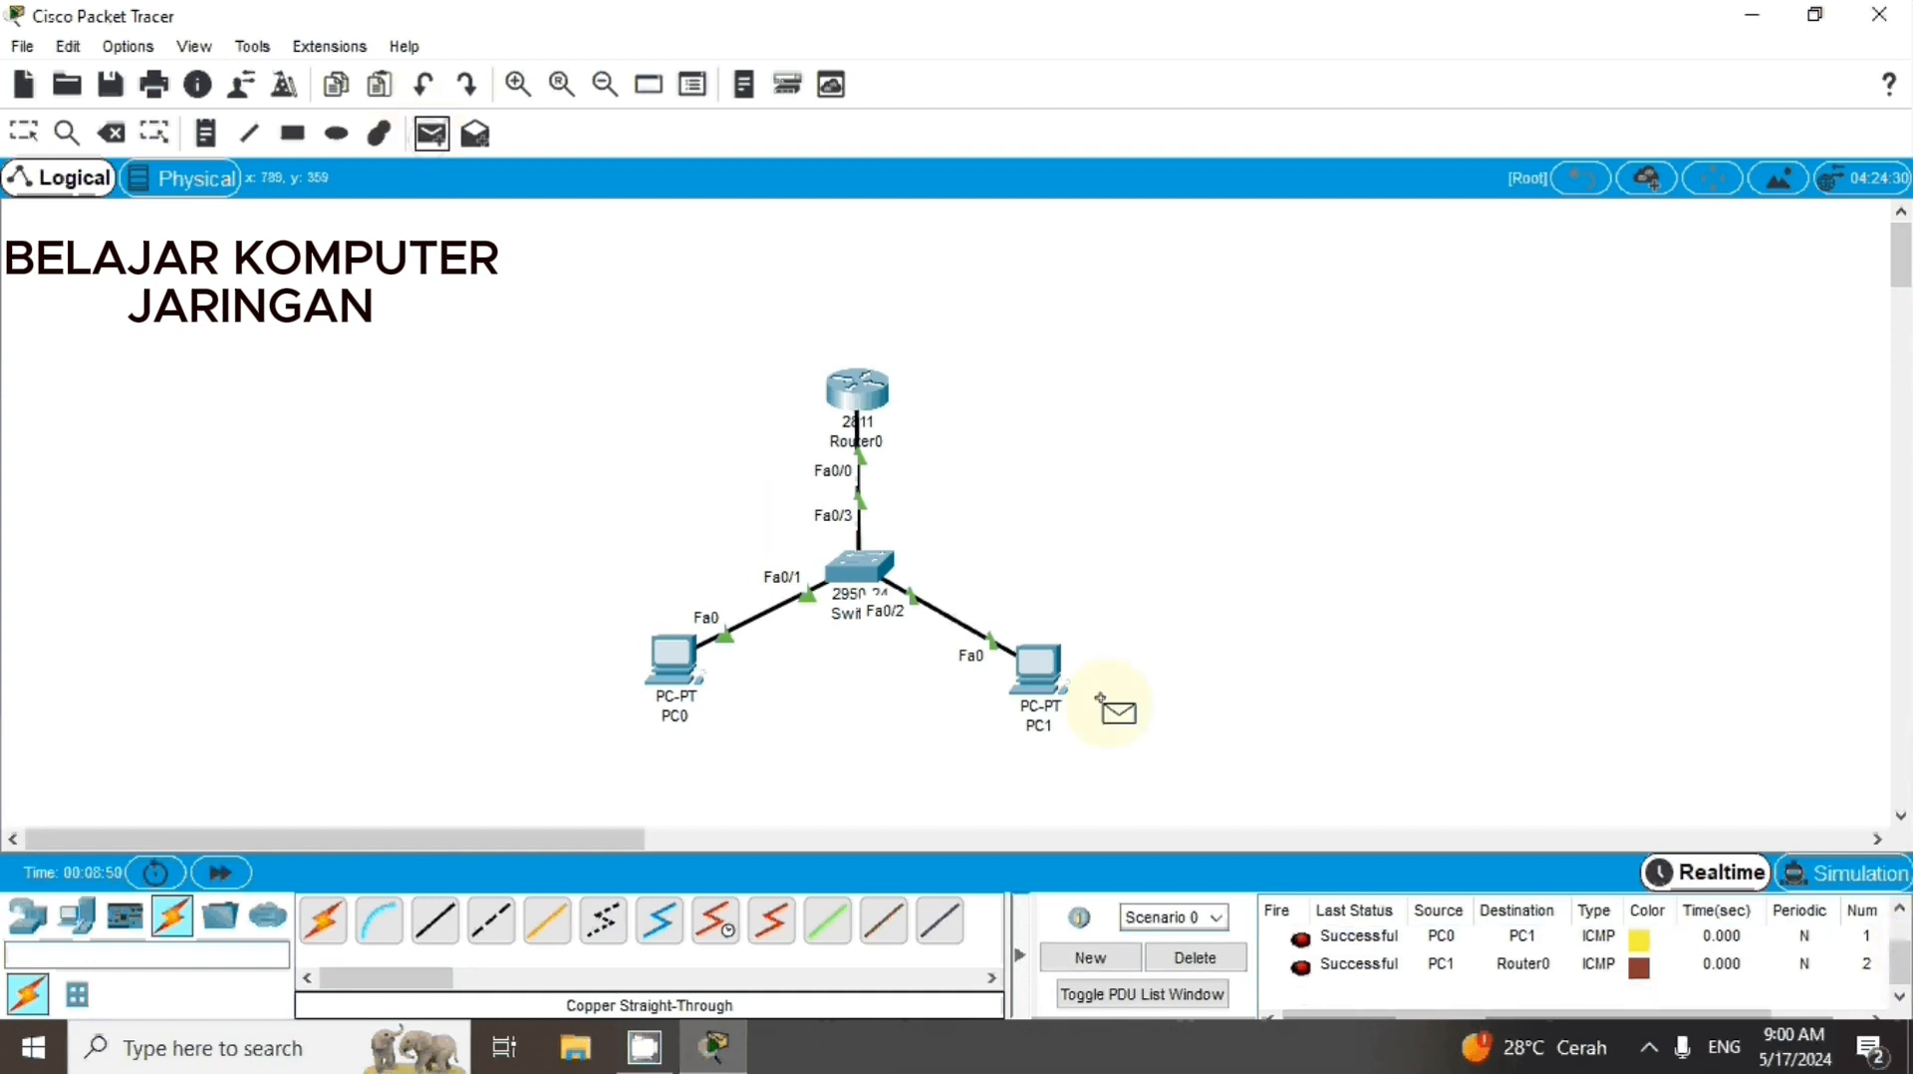
{"action": "left_click", "coordinate": [1036, 676]}
{"action": "left_click", "coordinate": [674, 665]}
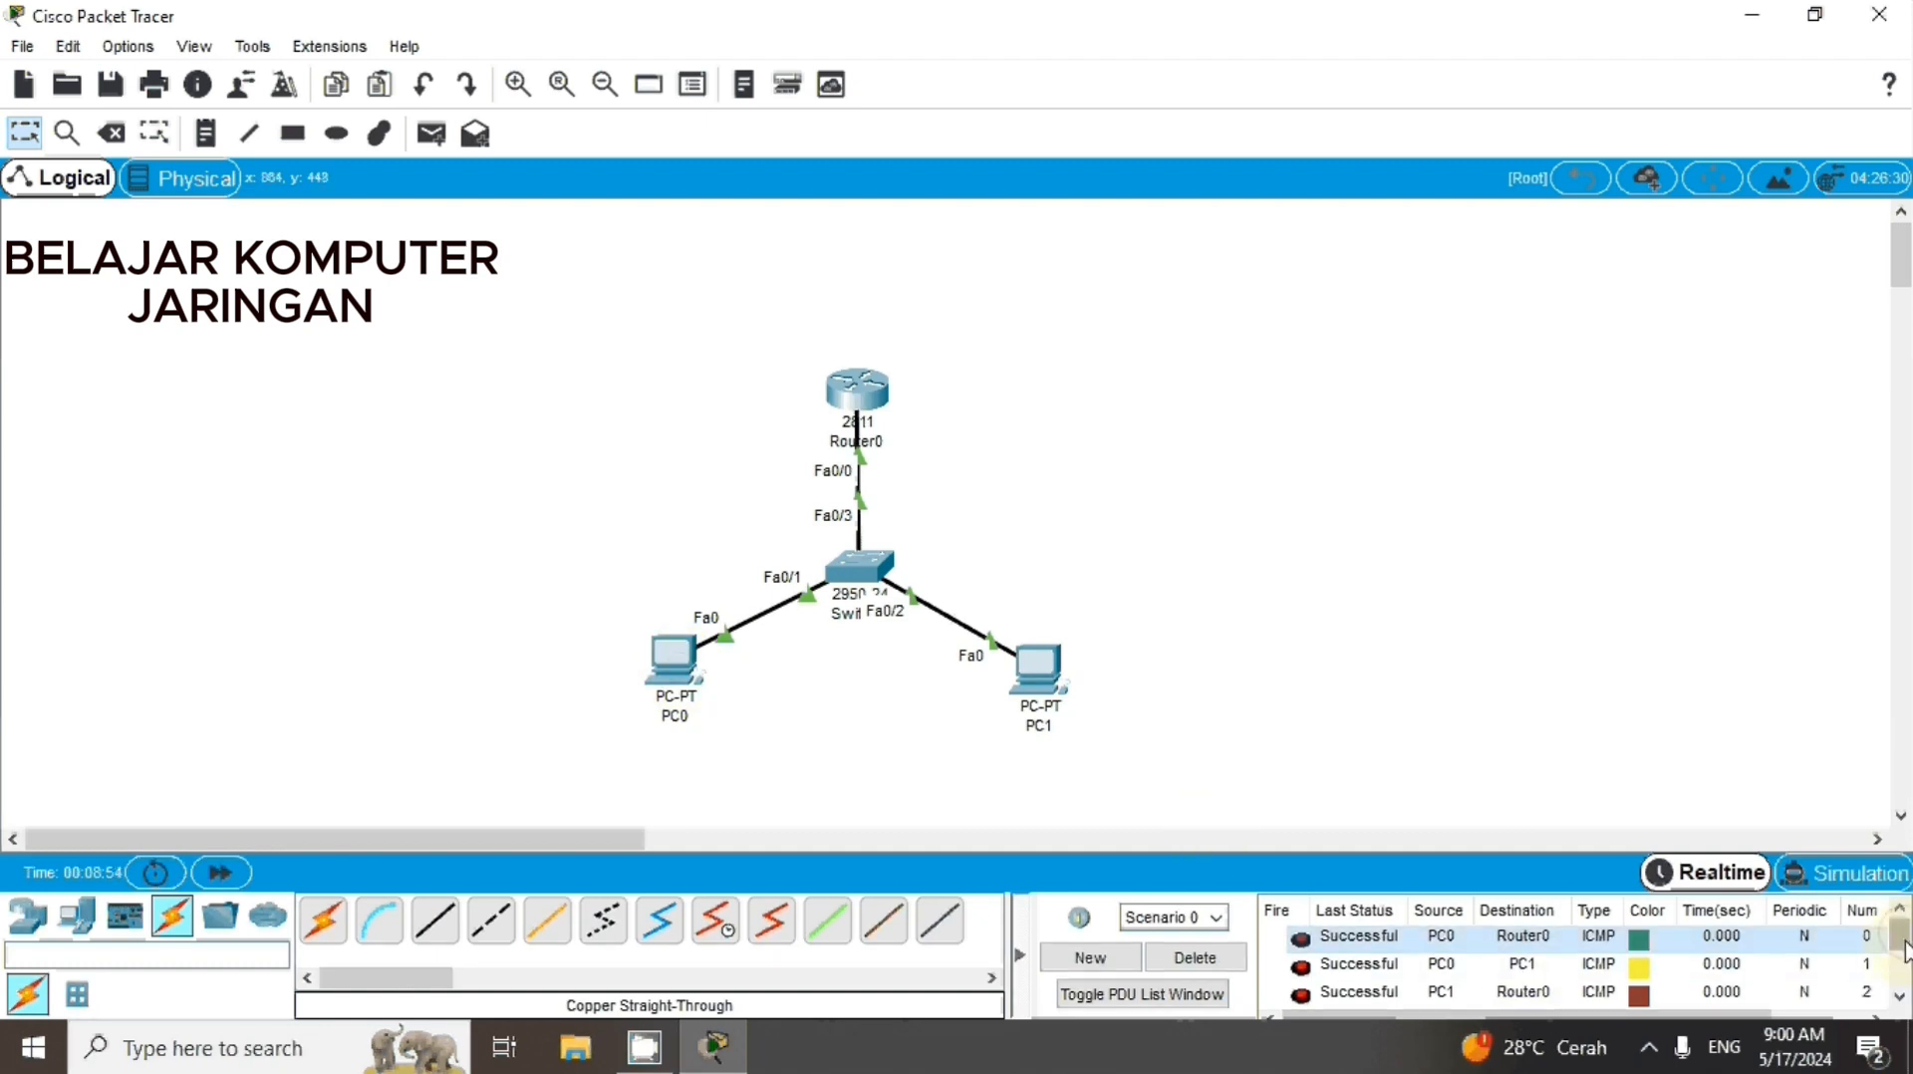
{"action": "scroll", "coordinate": [1395, 964], "scroll_direction": "down", "scroll_amount": 1}
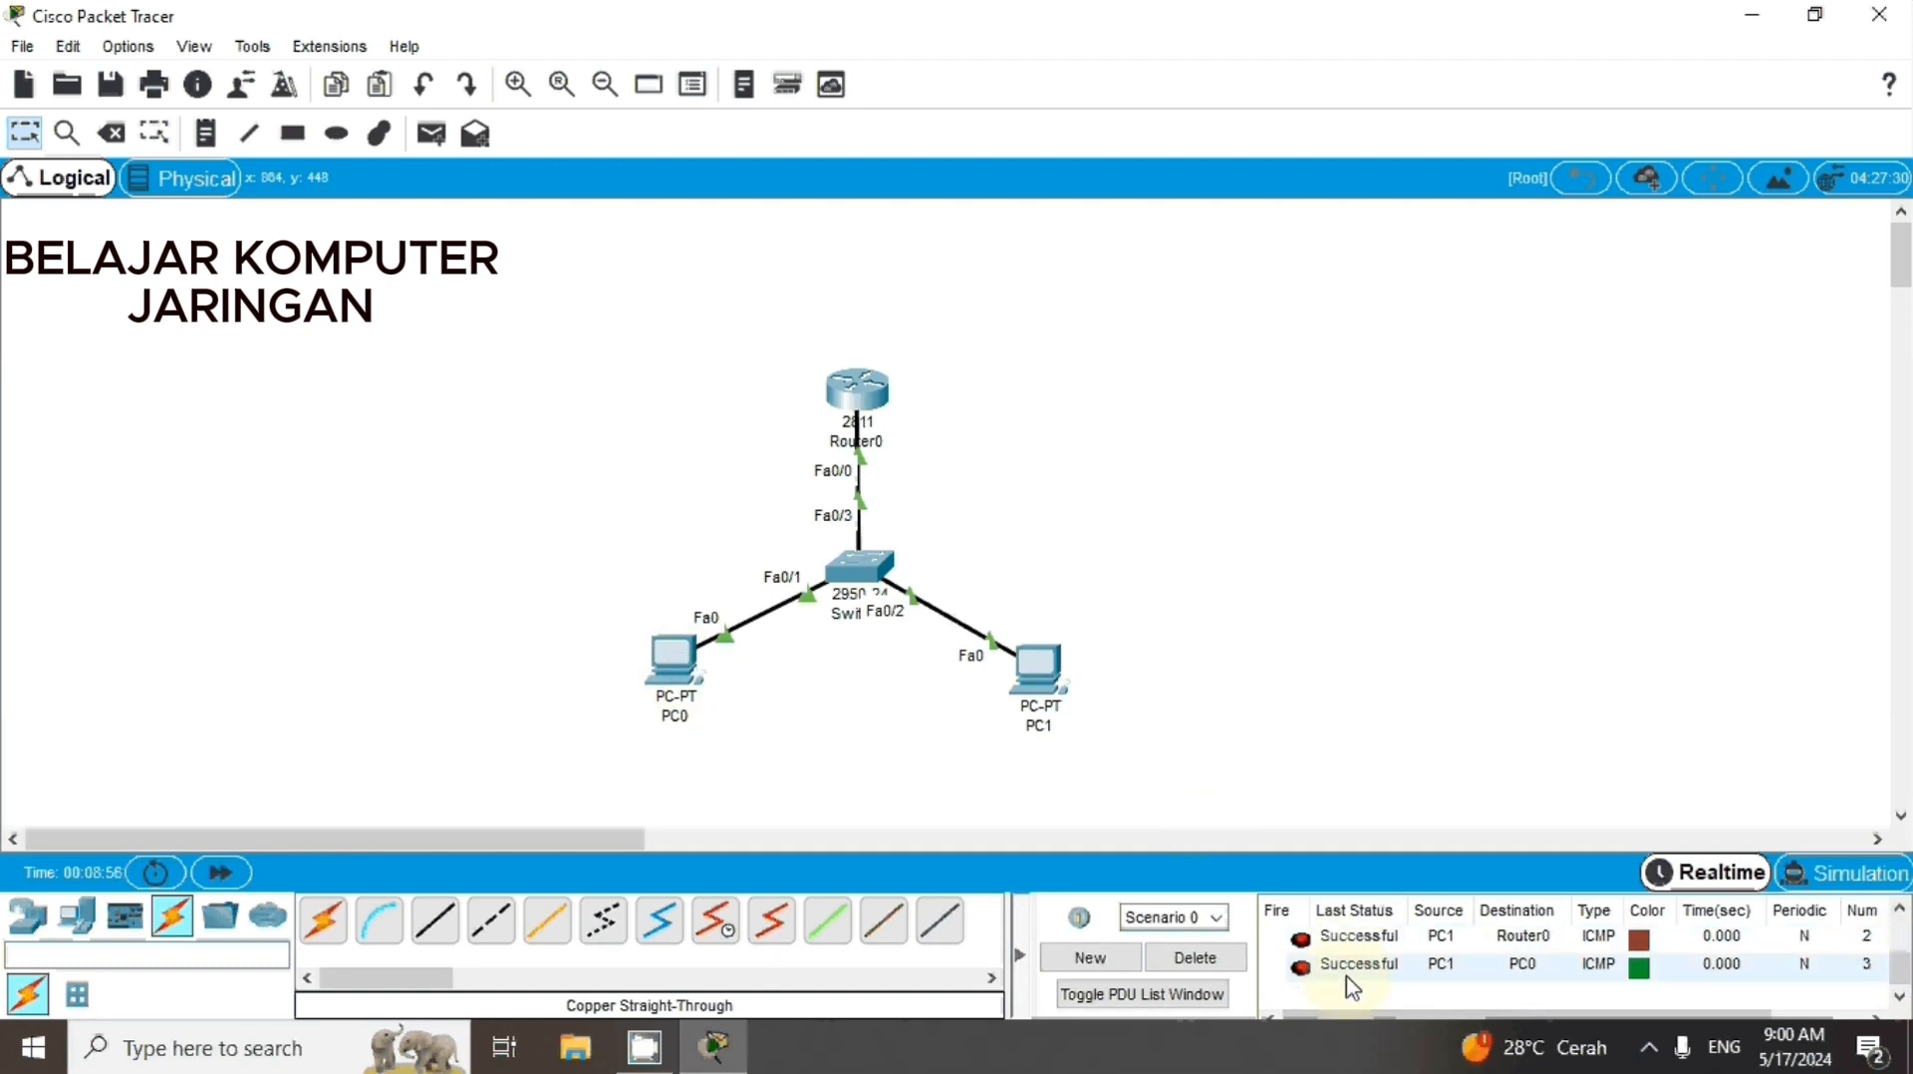